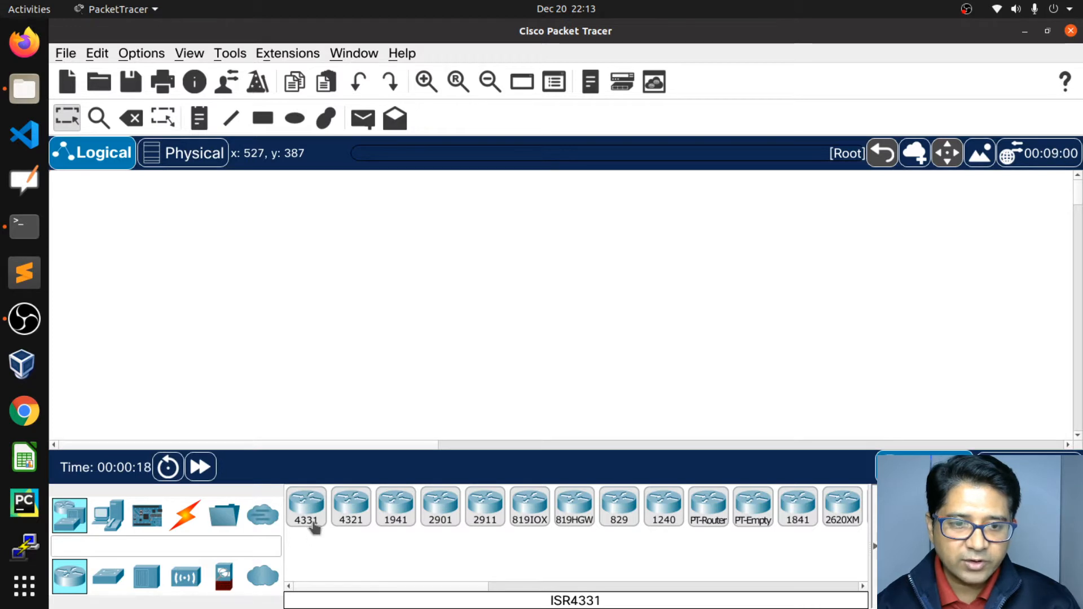
Place a 4331, a 1941 and an 829 router in the empty logical workspace, spaced apart in a triangle.
drag(307, 503, 402, 228)
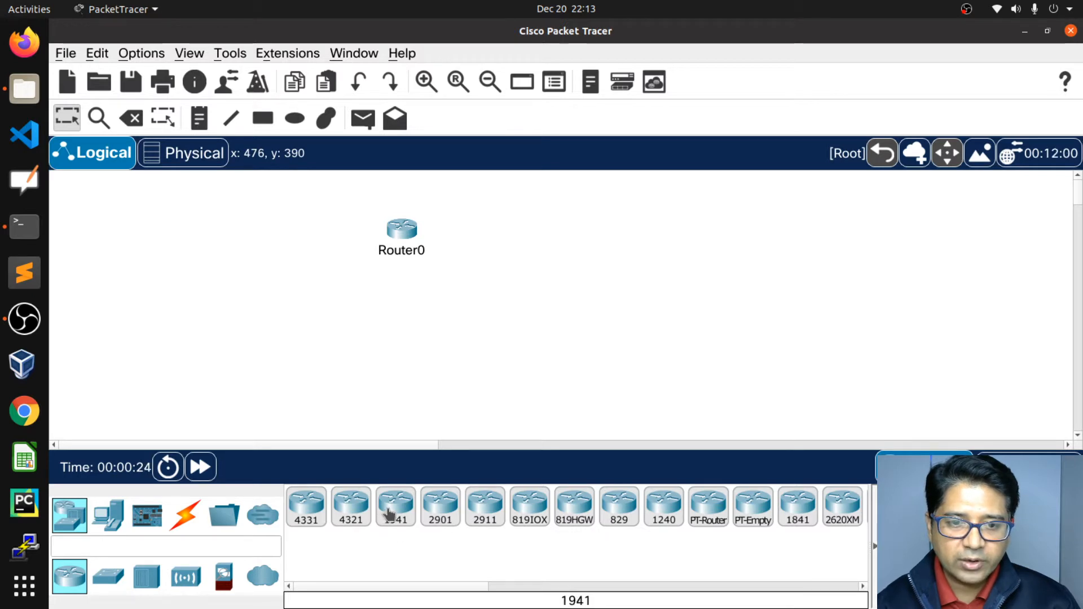
drag(388, 511, 435, 342)
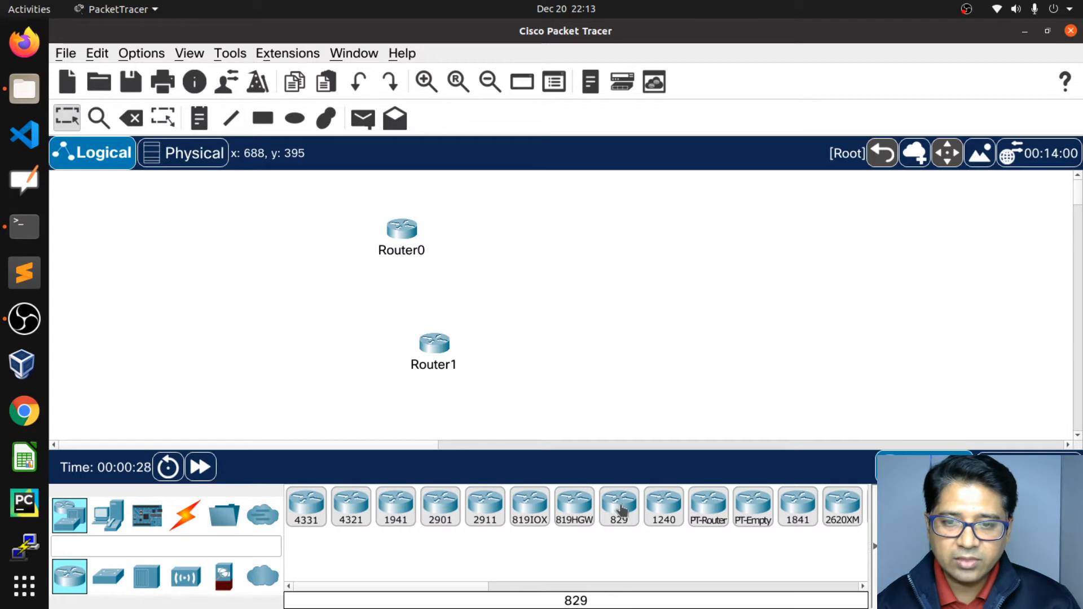
drag(619, 508, 600, 272)
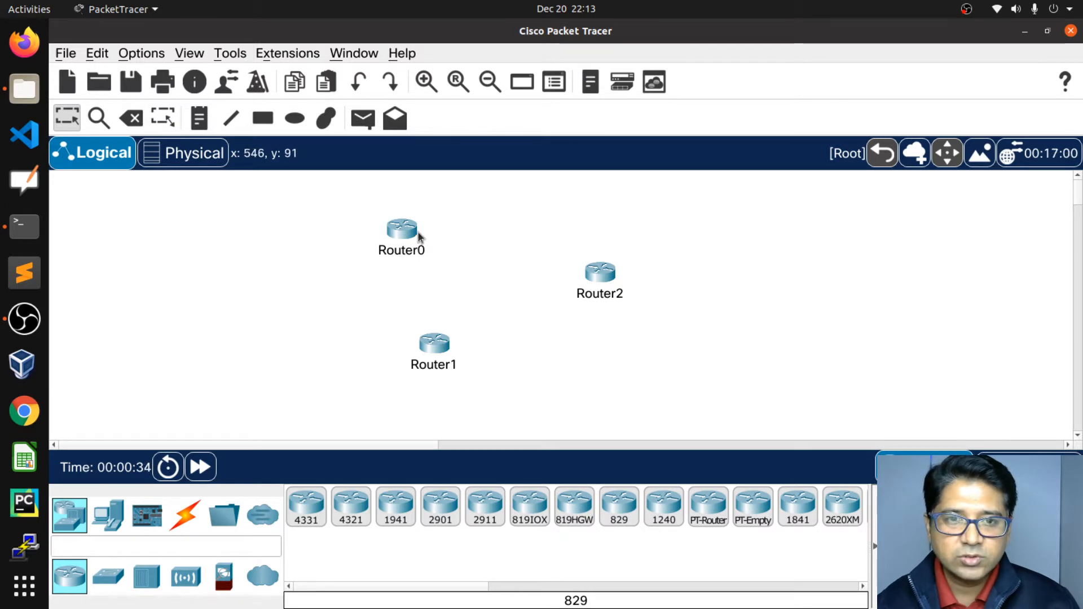
Spread the routers out by moving Router0 up and to the right and Router2 farther right.
drag(396, 233, 451, 195)
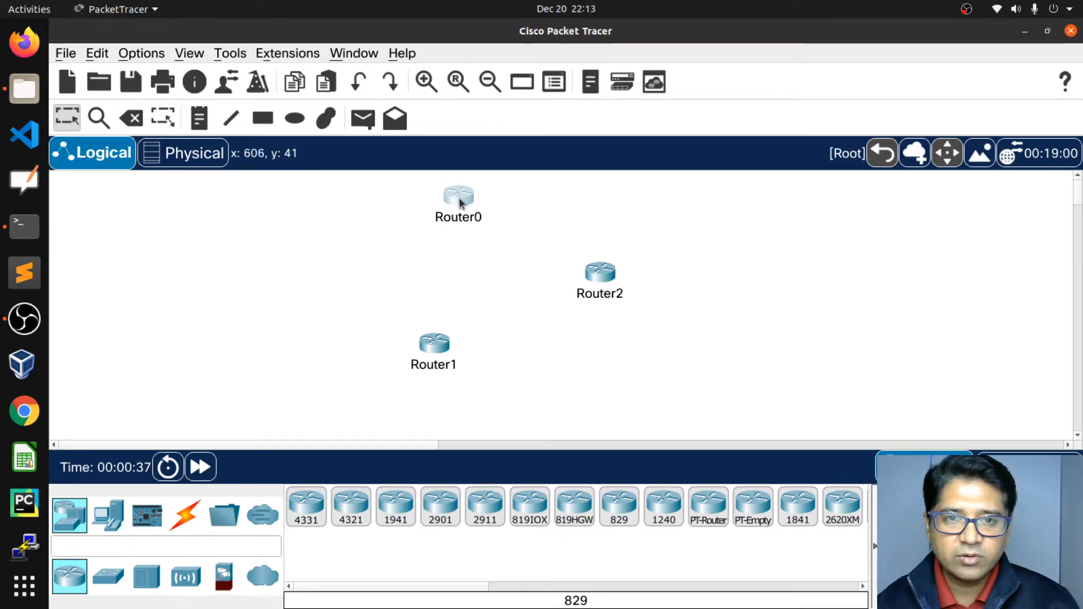
mouse_move(459, 198)
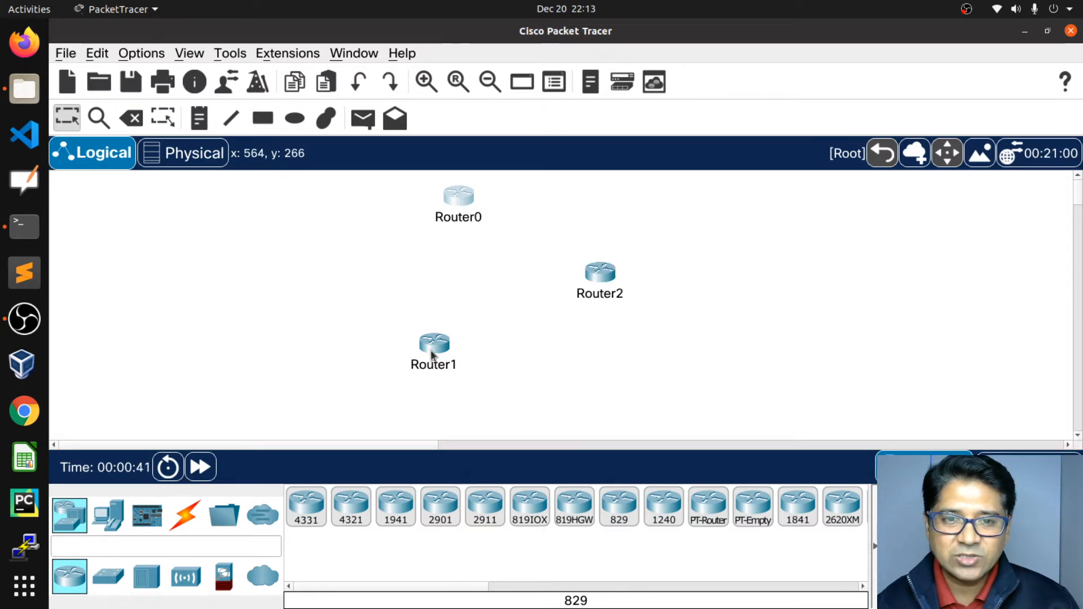
mouse_move(432, 355)
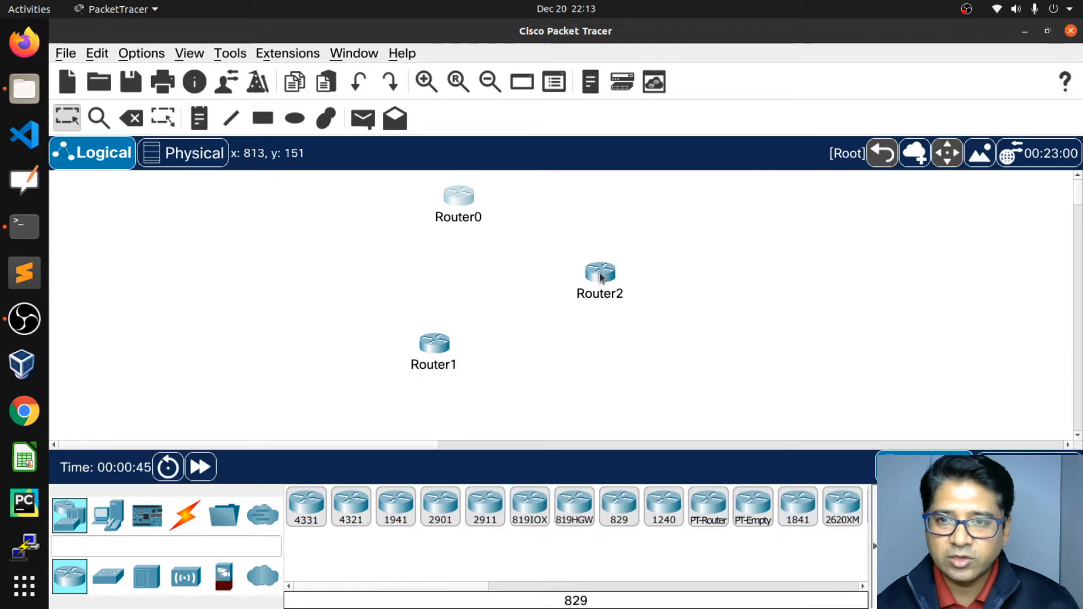
mouse_move(601, 278)
drag(602, 277, 668, 271)
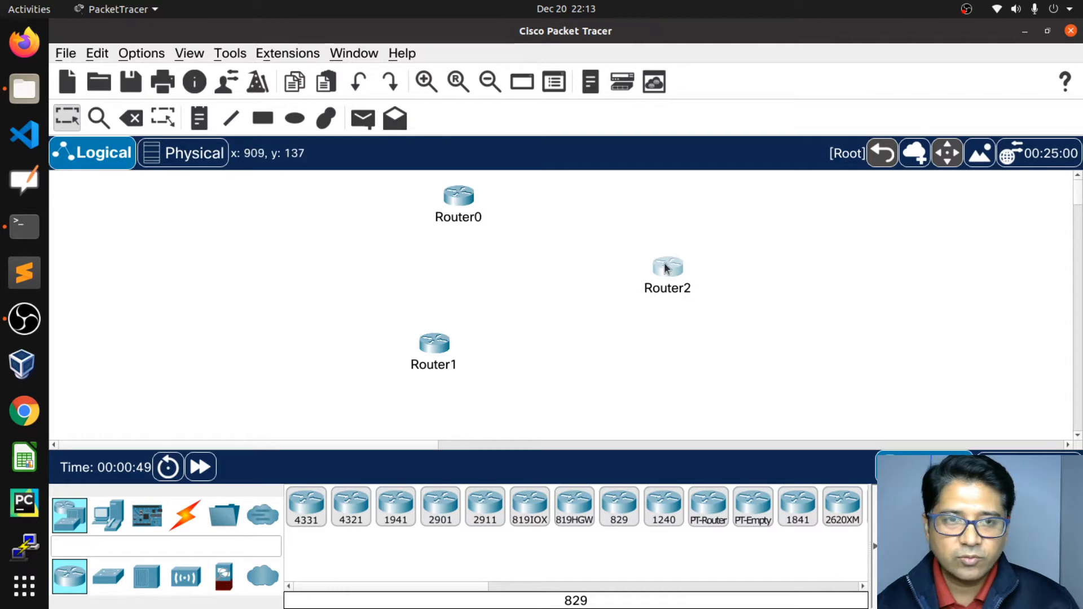
mouse_move(665, 269)
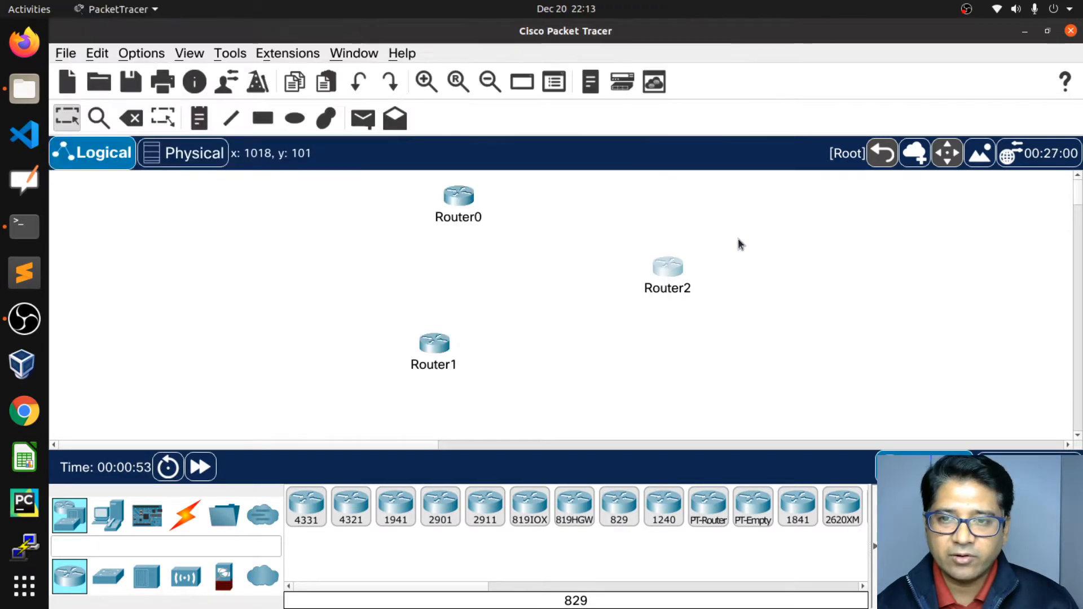
Set both the display name and hostname of Router0 to Router3 and save its configuration to NVRAM.
click(468, 198)
click(429, 113)
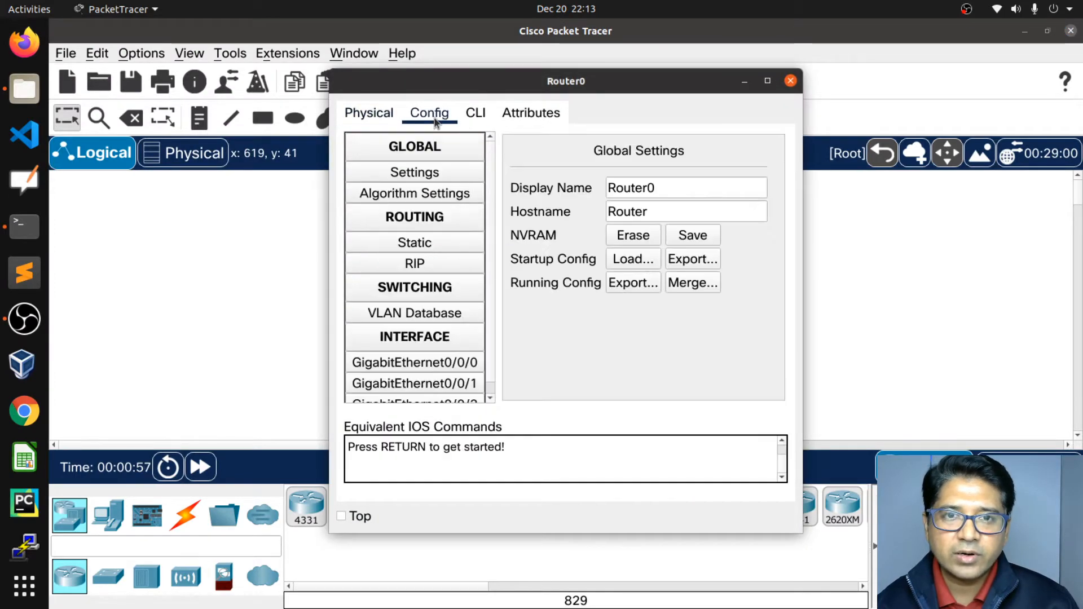
click(659, 189)
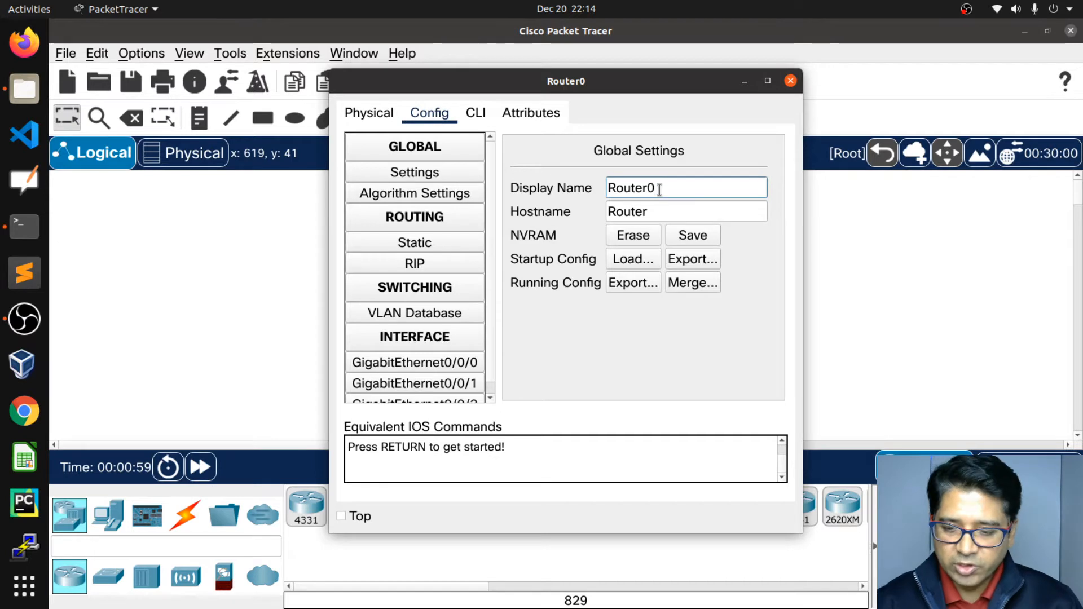
key(BackSpace)
text(3)
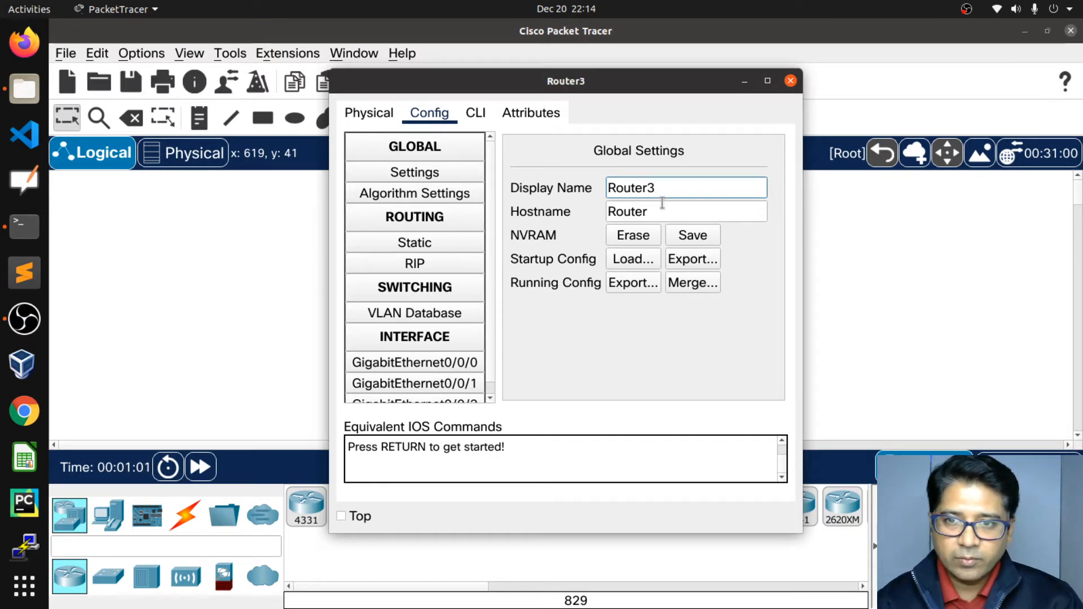
click(657, 216)
text(3)
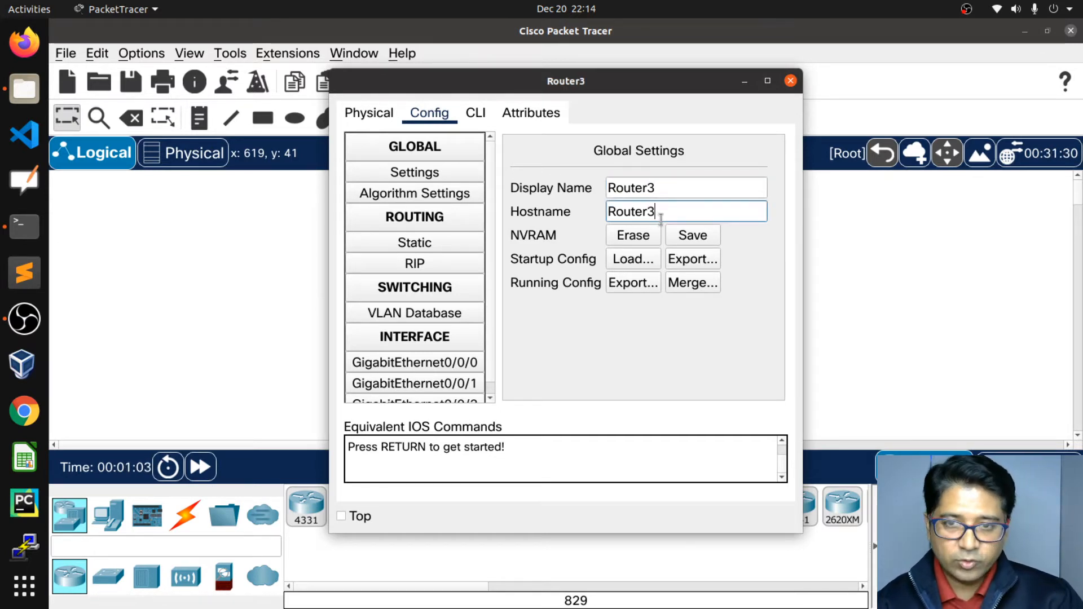
click(710, 241)
click(694, 246)
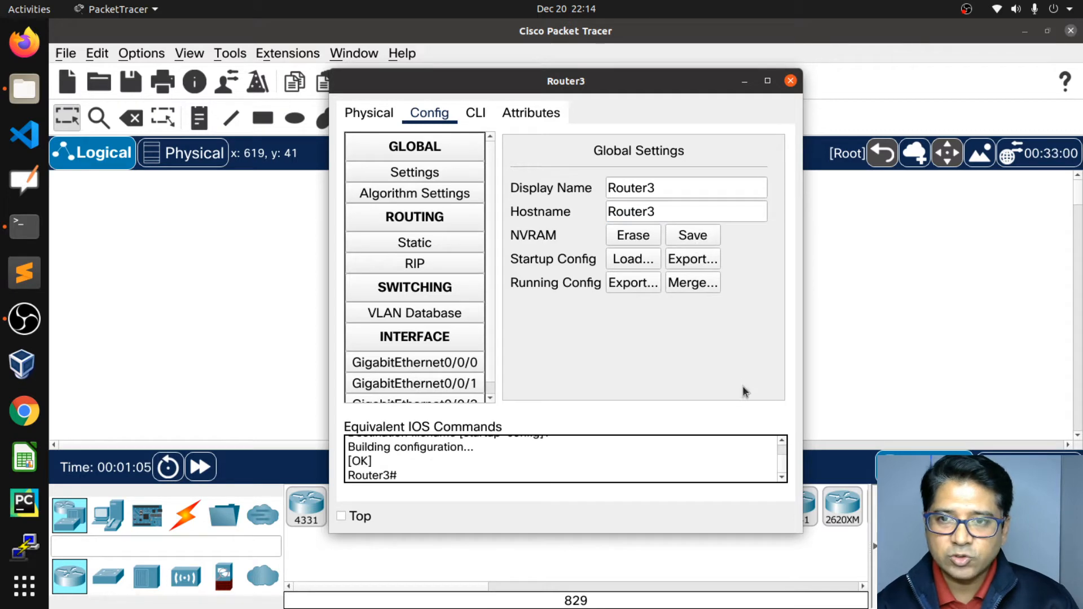
click(745, 82)
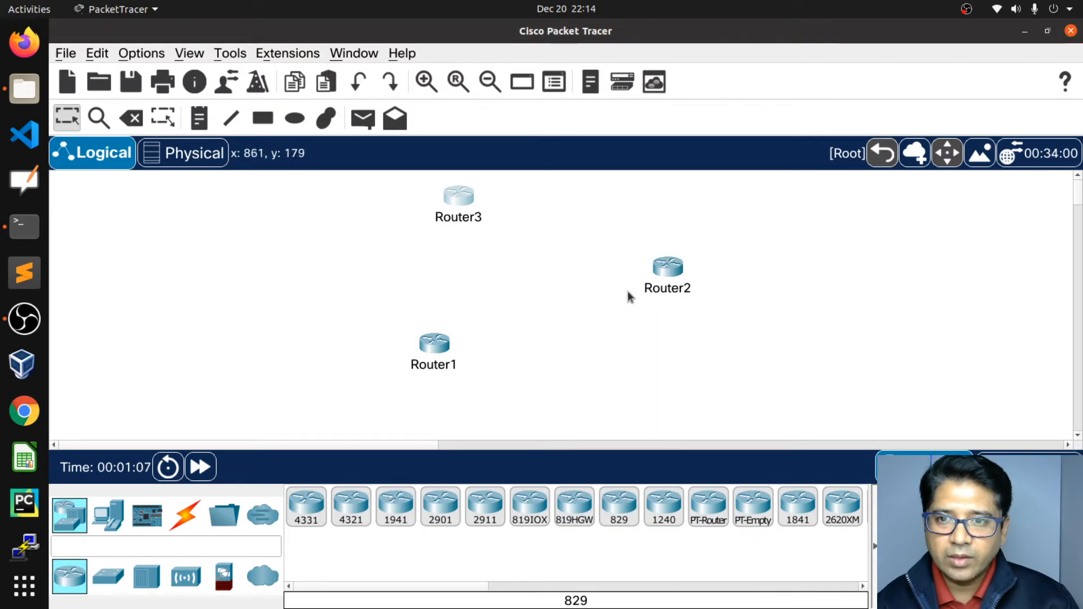
Set the hostname of Router1 to Router1 and save its configuration to NVRAM.
click(431, 345)
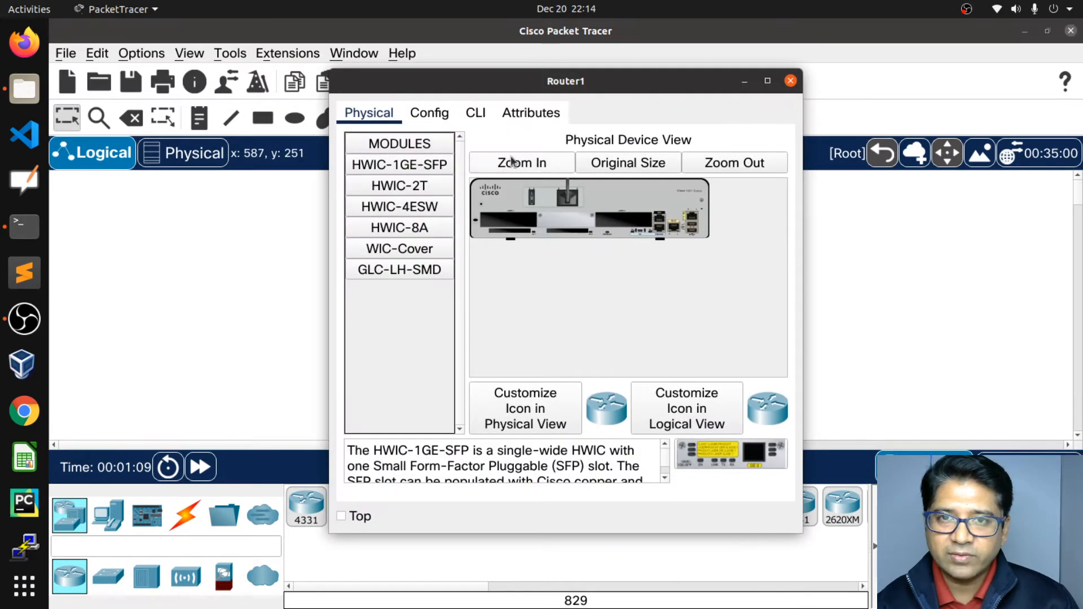
click(435, 119)
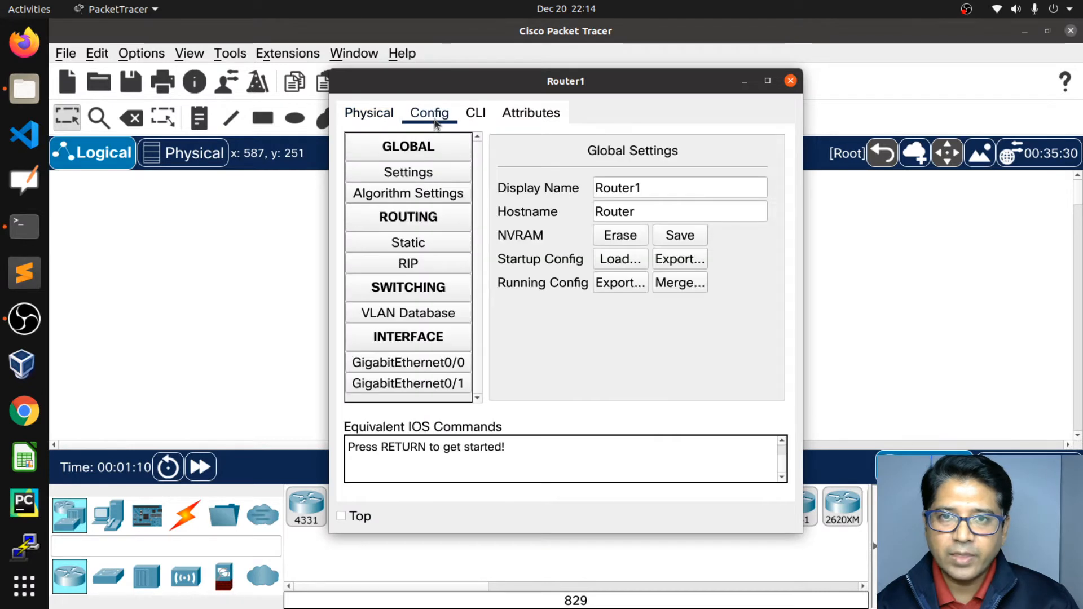
click(646, 211)
text(1)
click(697, 240)
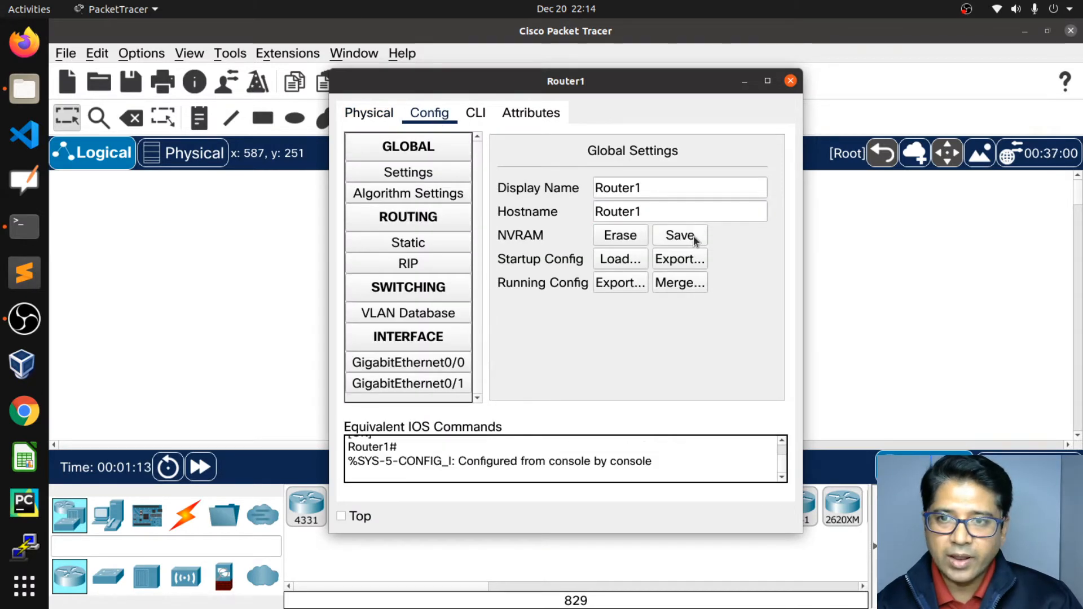
click(697, 239)
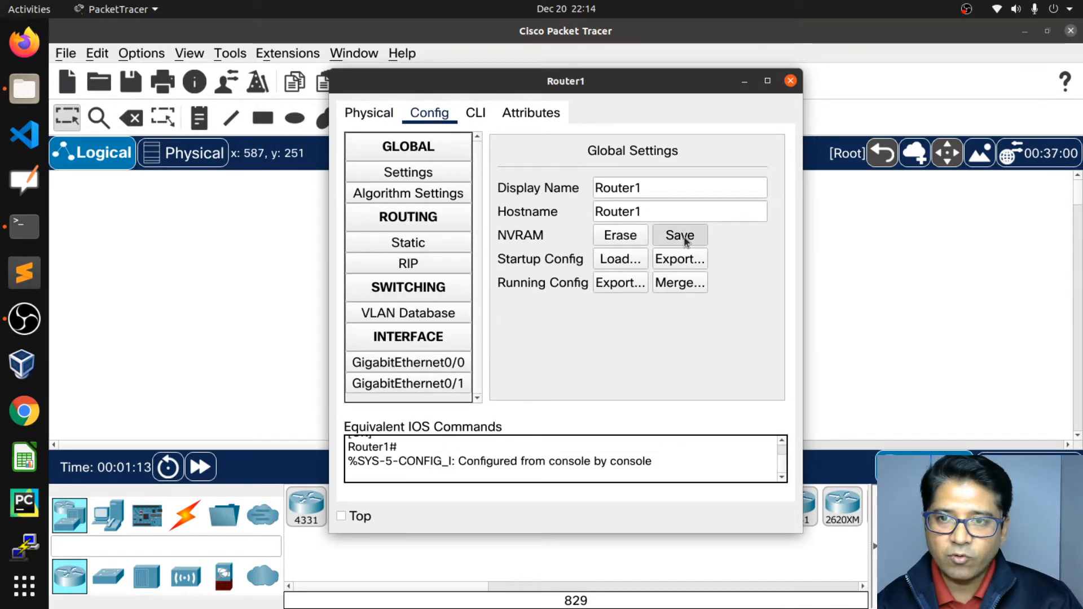
click(743, 82)
Set the hostname of Router2 to IR800_R2 and save its configuration to NVRAM.
click(672, 270)
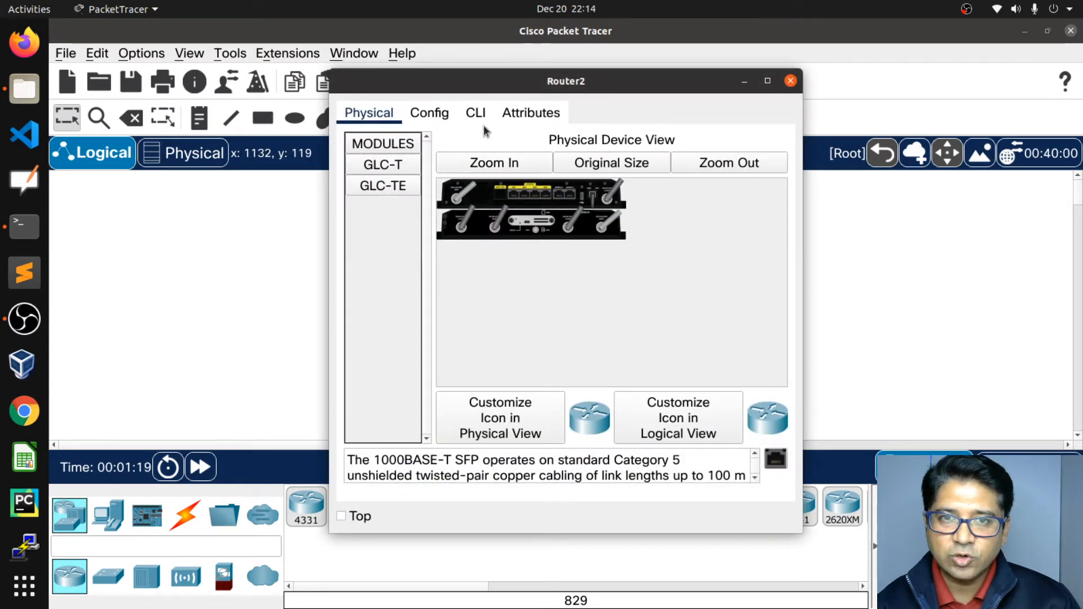
click(436, 120)
click(665, 211)
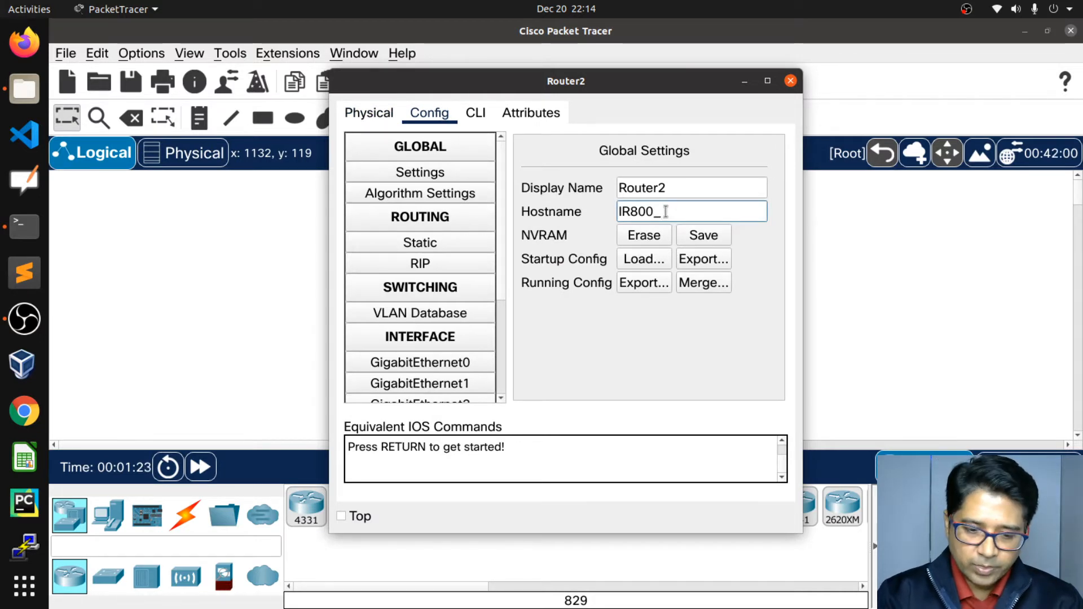
click(711, 240)
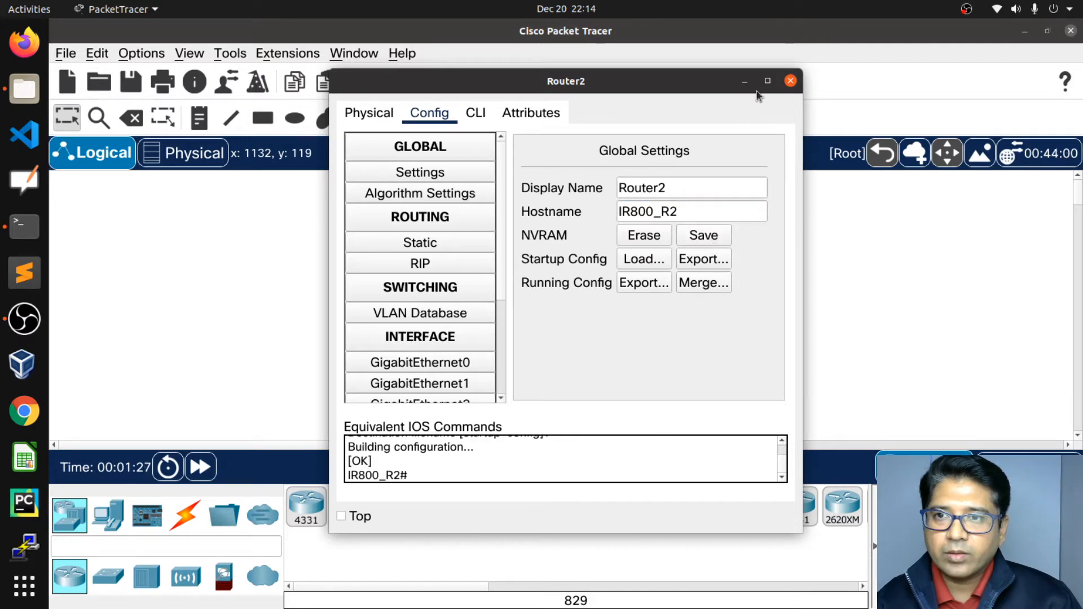
click(744, 81)
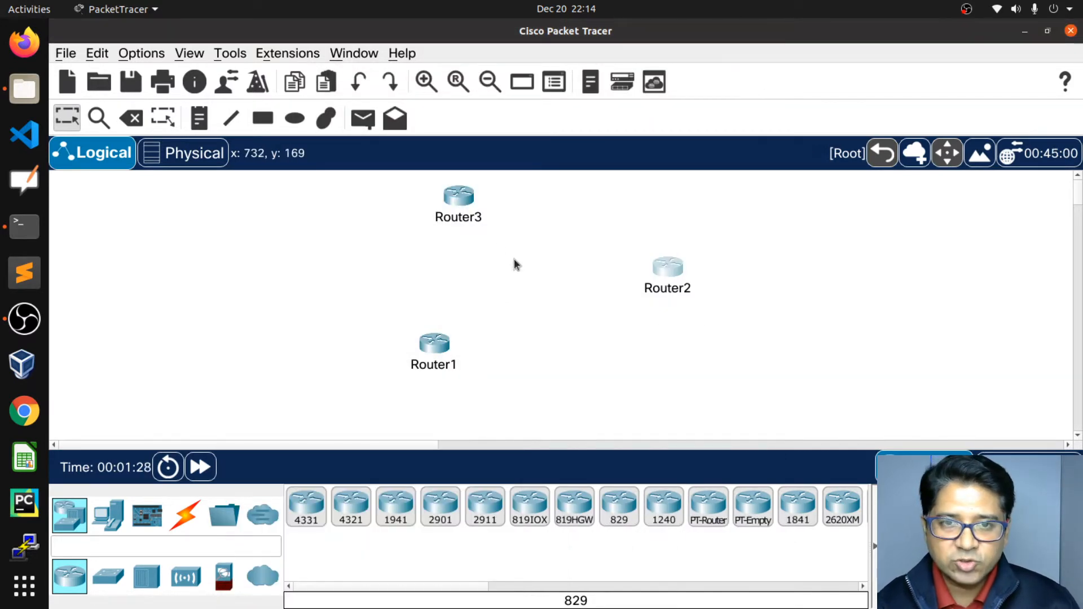
Rearrange the routers so Router3 sits almost directly above Router1 and Router2 sits closer on their right, midway between them.
drag(459, 198, 472, 215)
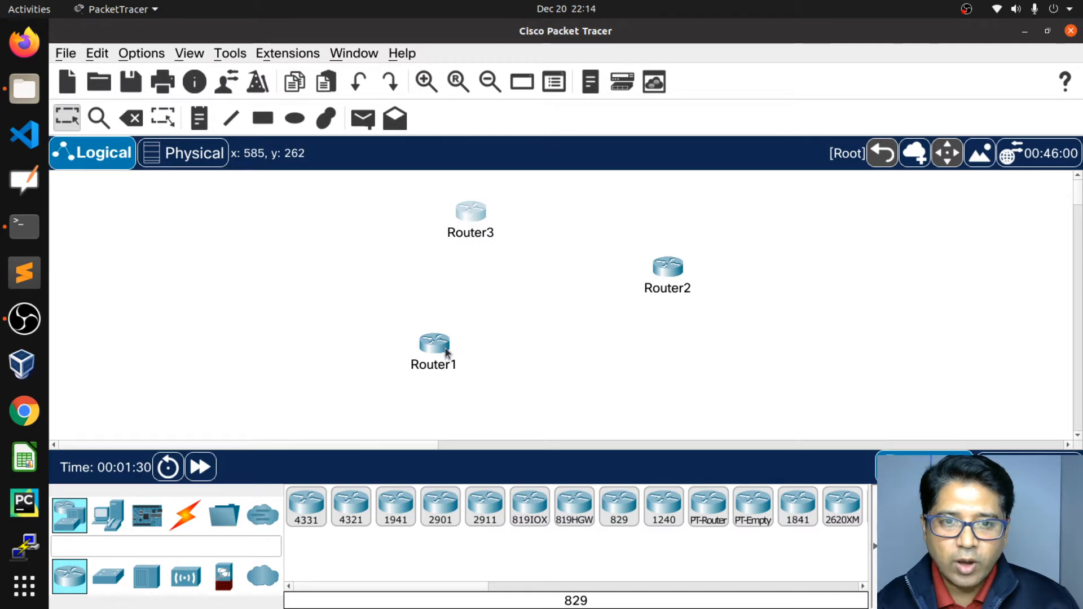
drag(440, 354, 477, 357)
drag(474, 213, 462, 233)
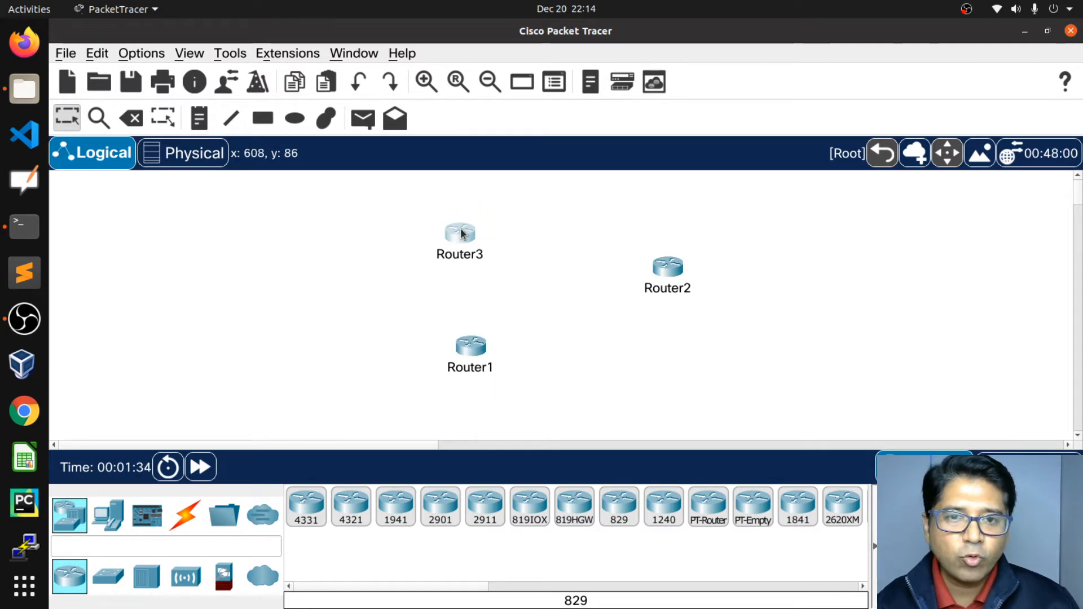
drag(470, 351, 453, 351)
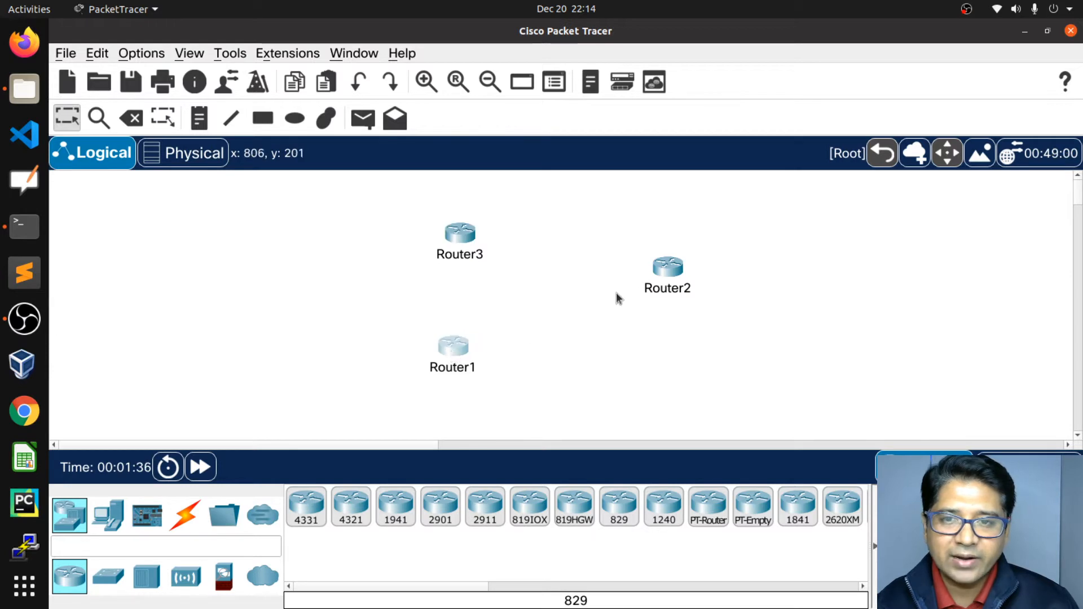
drag(667, 270, 639, 273)
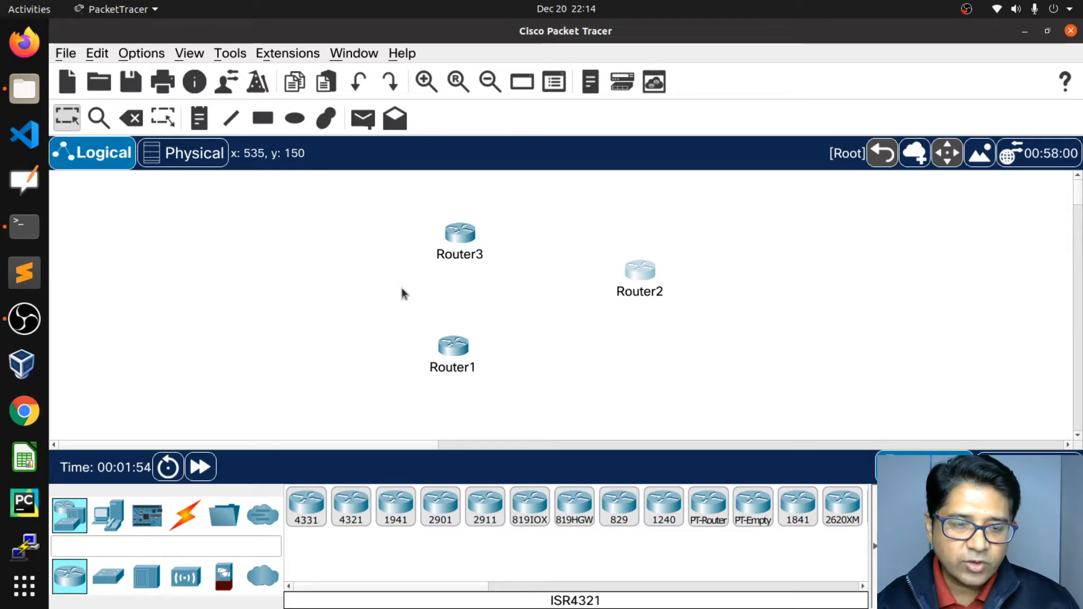
Place four 2960 switches in a column to the left of Router3 and Router1.
click(118, 575)
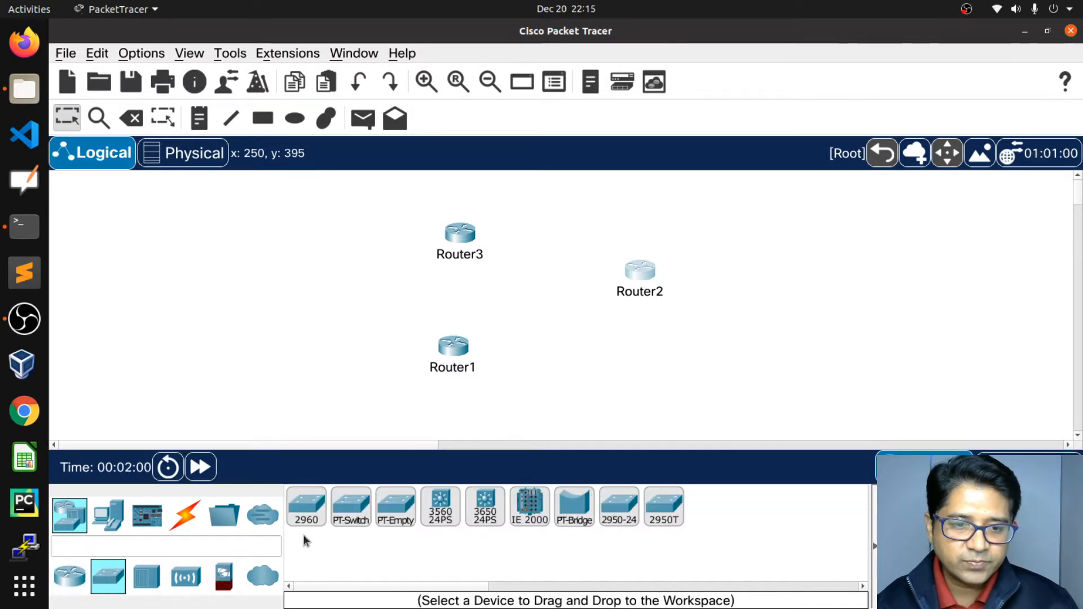
click(307, 508)
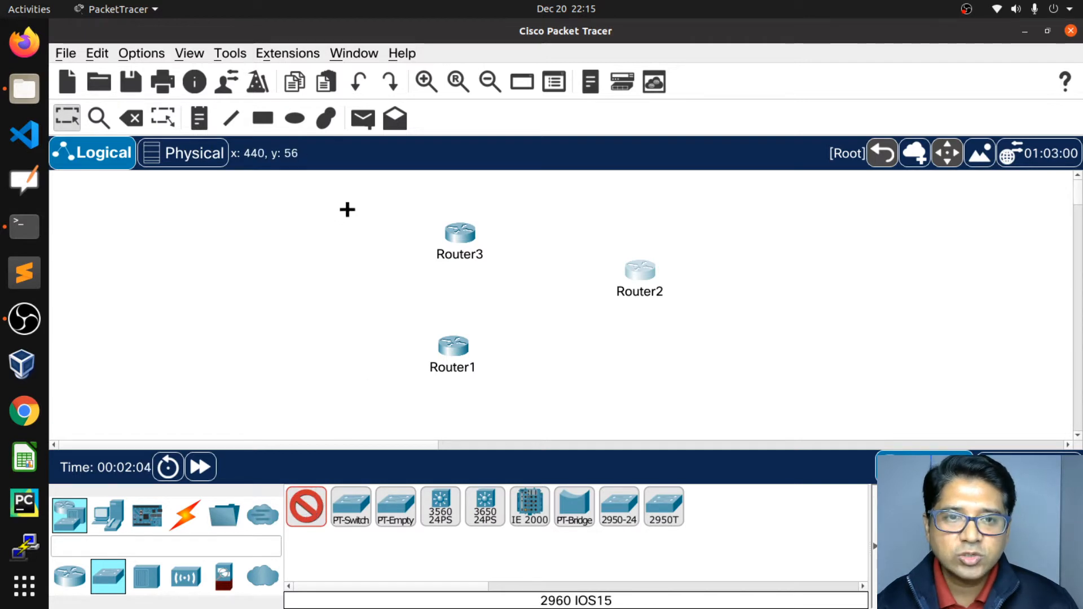
click(359, 204)
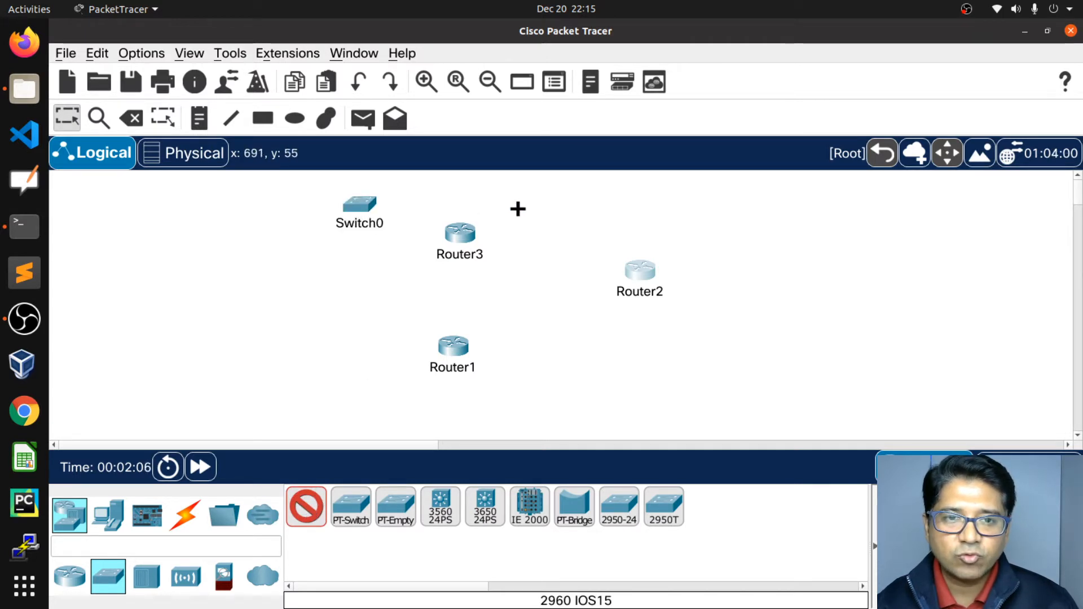
click(345, 273)
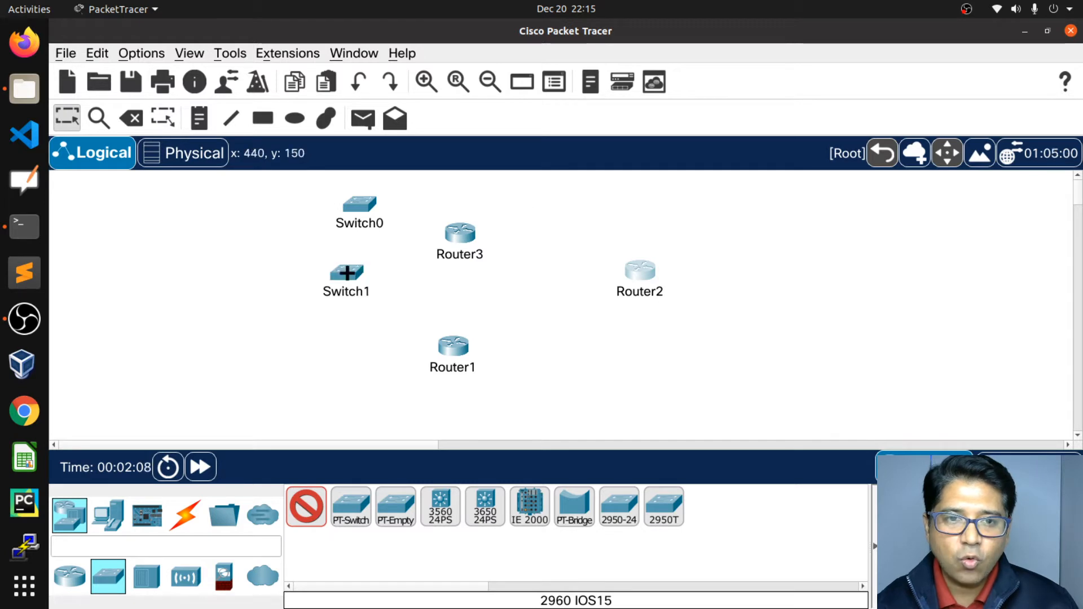
click(340, 315)
click(340, 362)
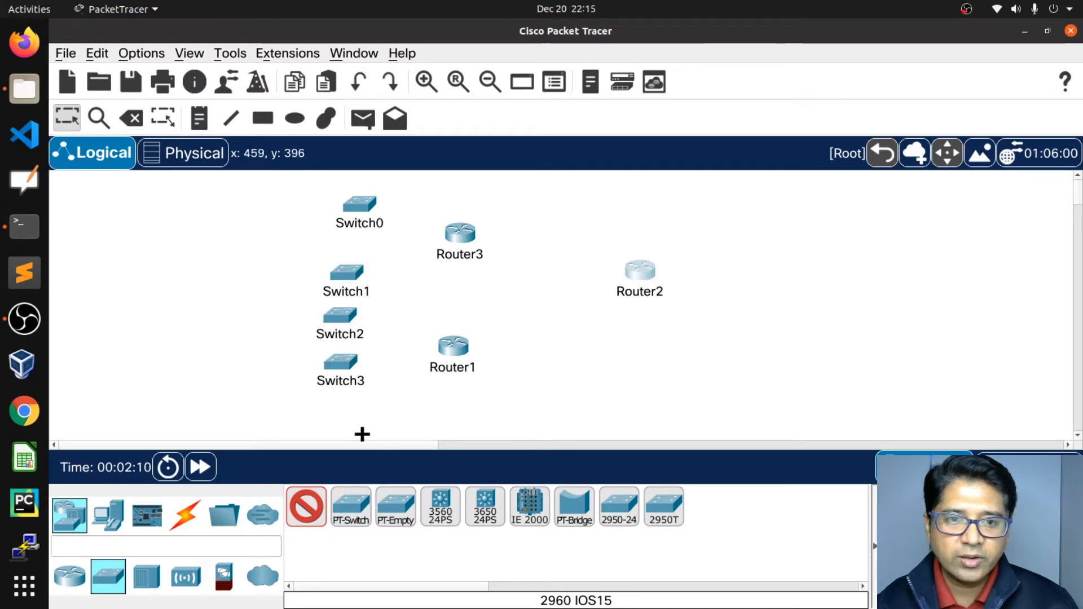
click(319, 512)
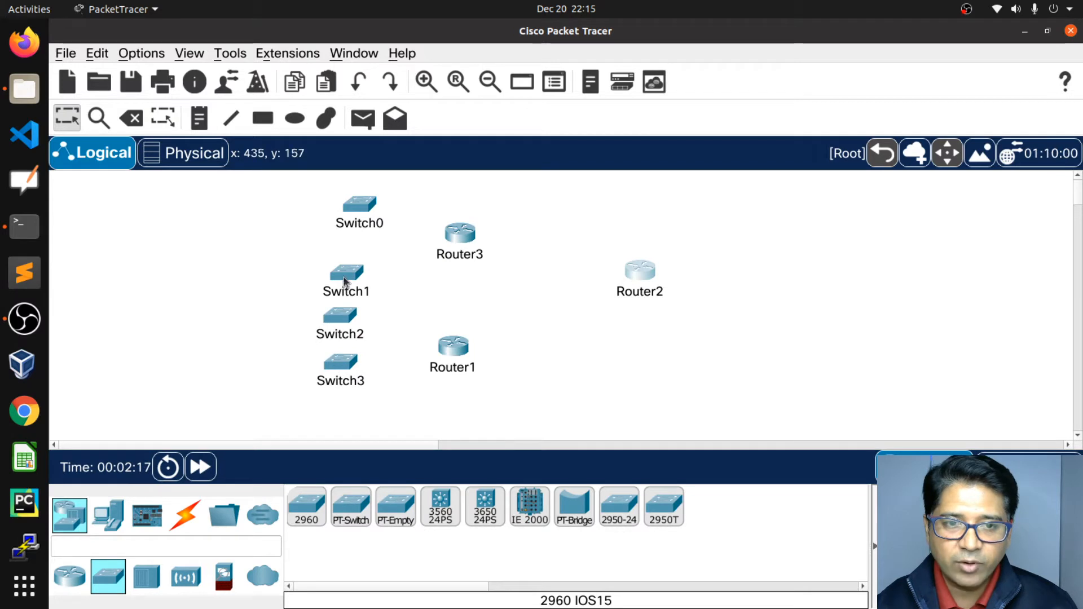
Distribute the switches: Switch1 left of Router1, Switch2 right of Router2, Switch3 between and above Router3 and Router2, and Switch0 slightly higher.
drag(347, 274, 313, 358)
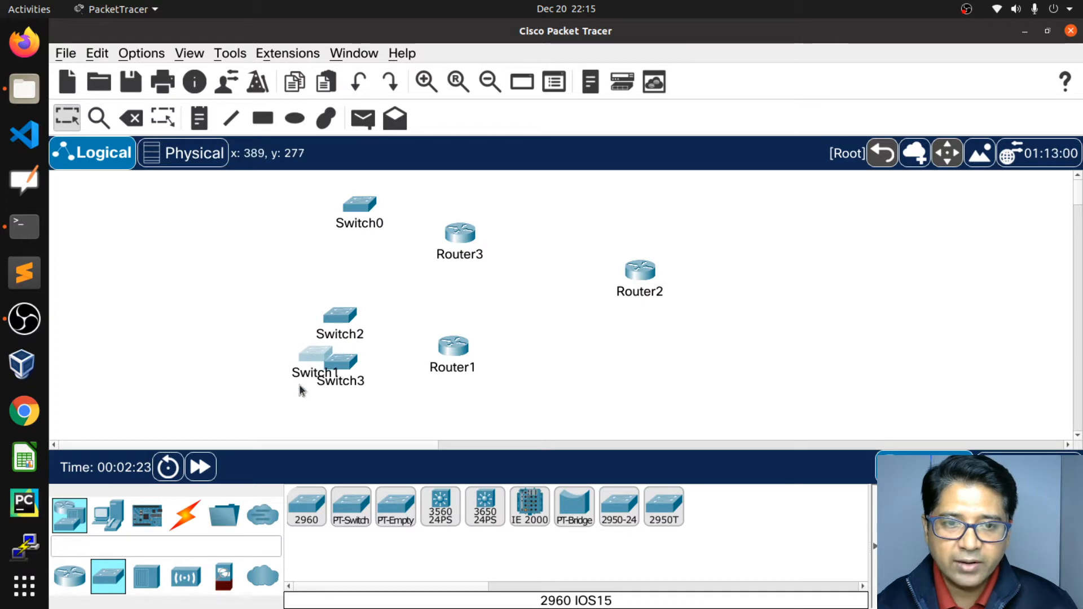
drag(341, 325, 725, 278)
drag(326, 378, 561, 208)
drag(362, 207, 368, 200)
Change the display name of Switch0 to Switch4 and nudge that switch slightly down and to the right.
double_click(364, 199)
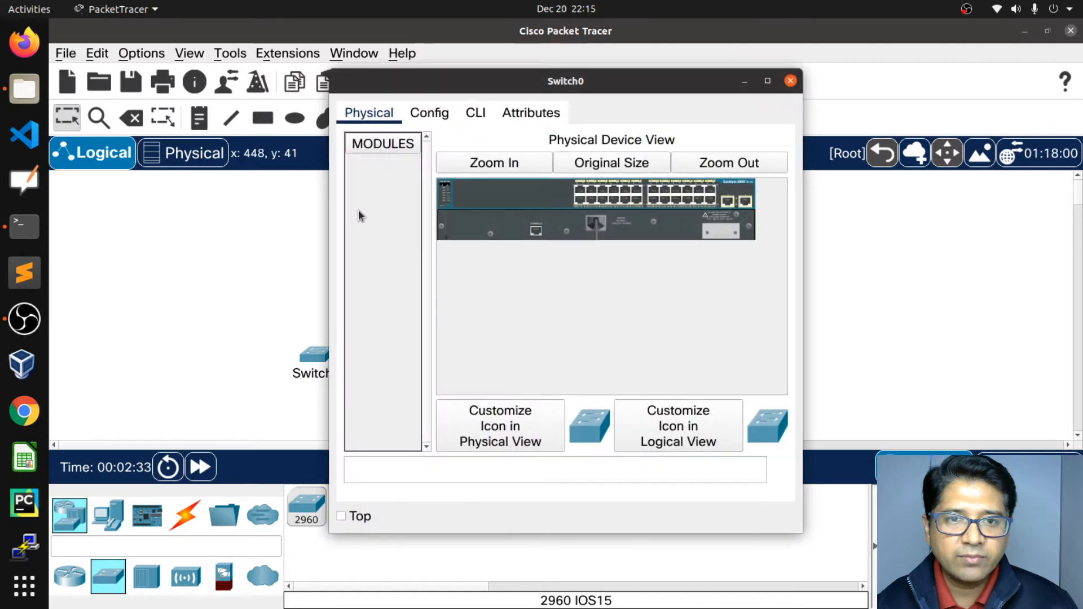
click(428, 113)
click(648, 188)
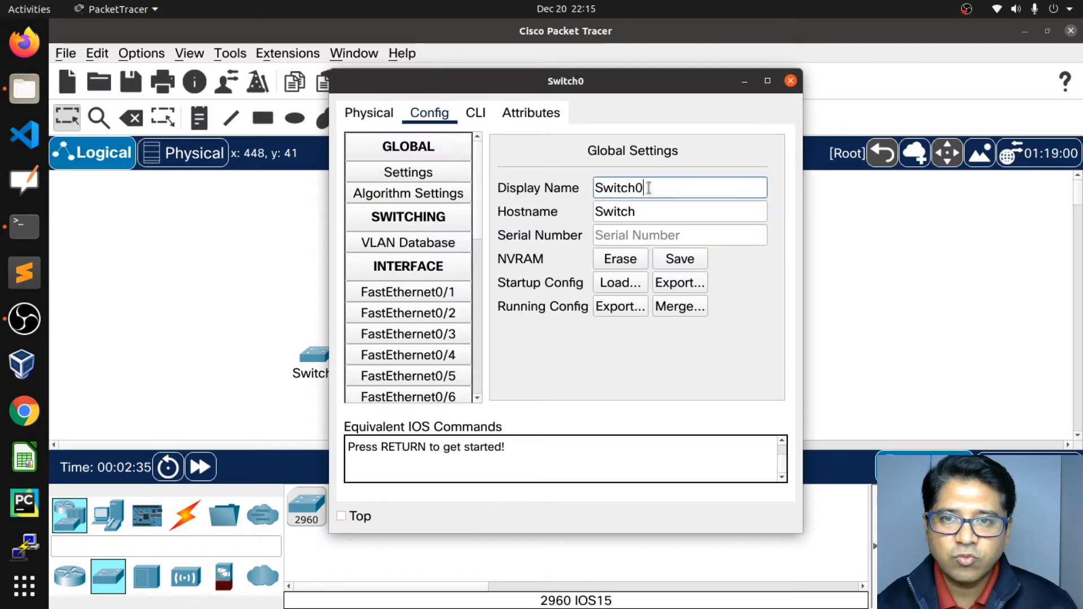
key(BackSpace)
text(4)
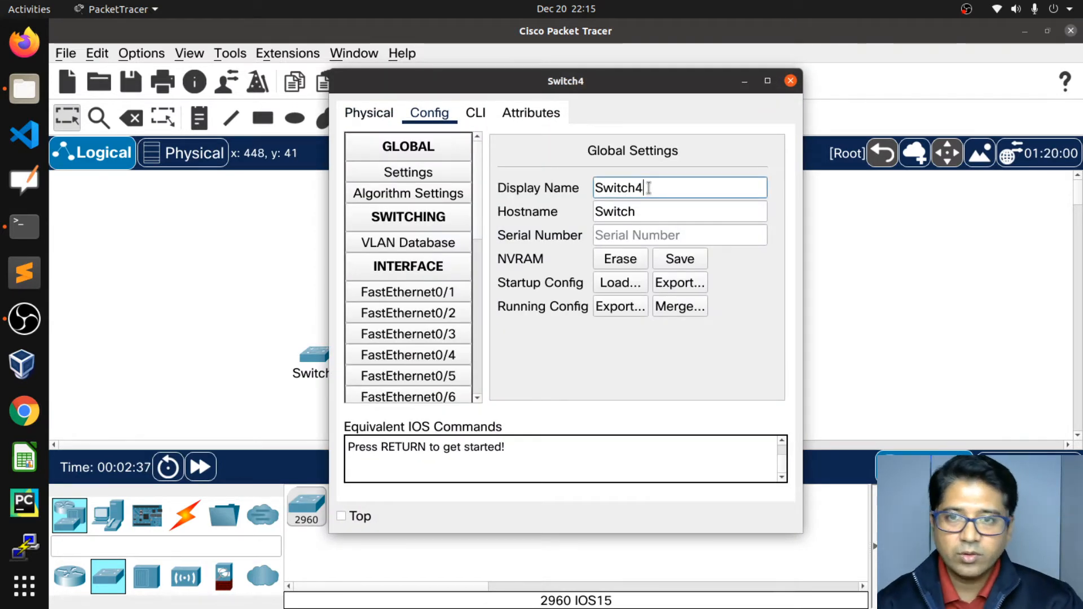
drag(705, 211, 575, 214)
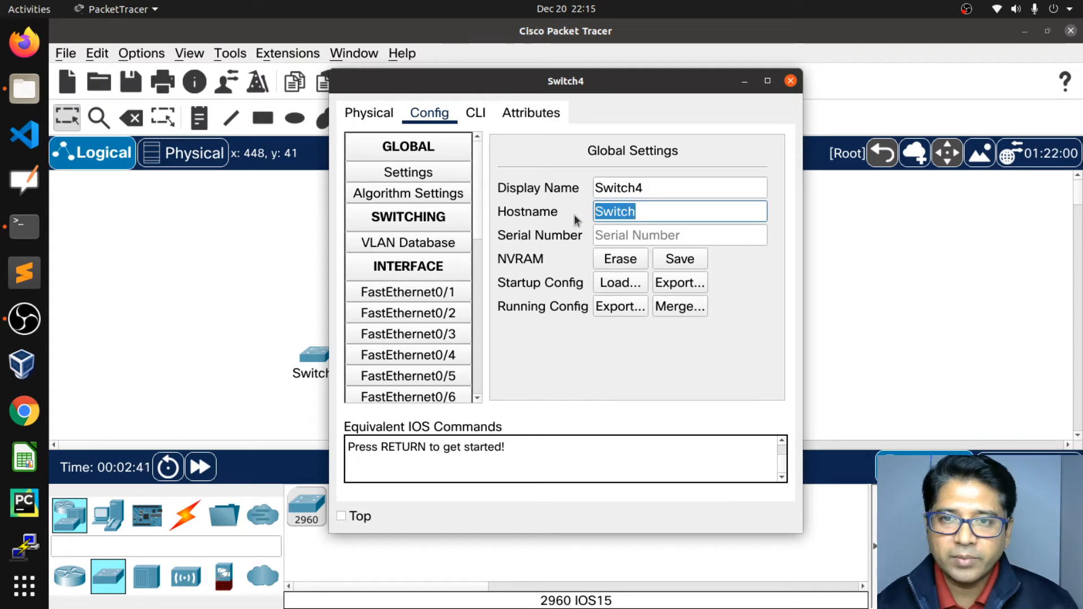
click(745, 82)
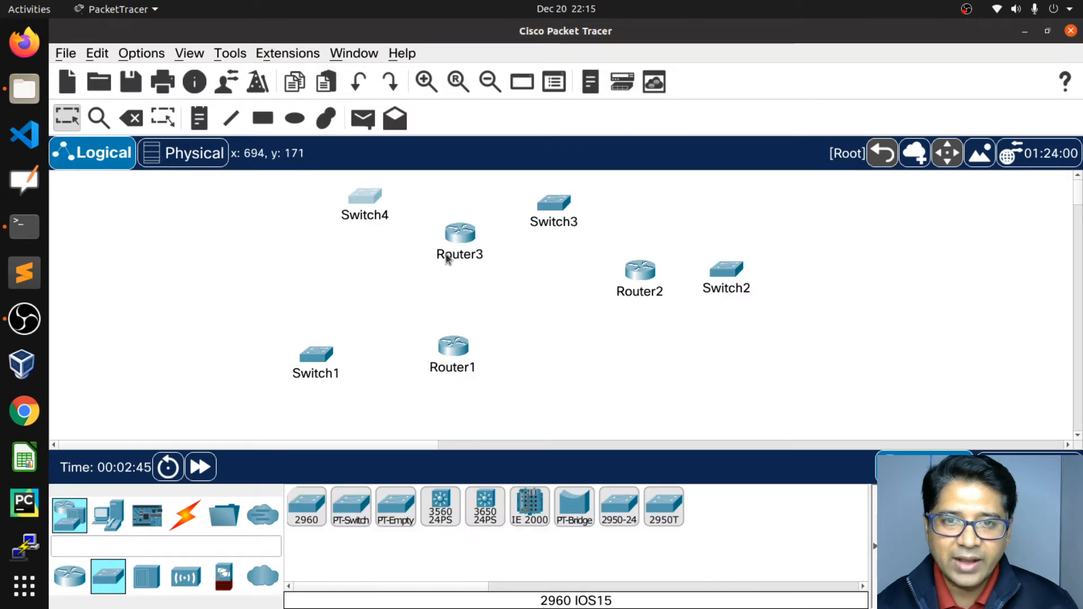
drag(361, 198, 364, 204)
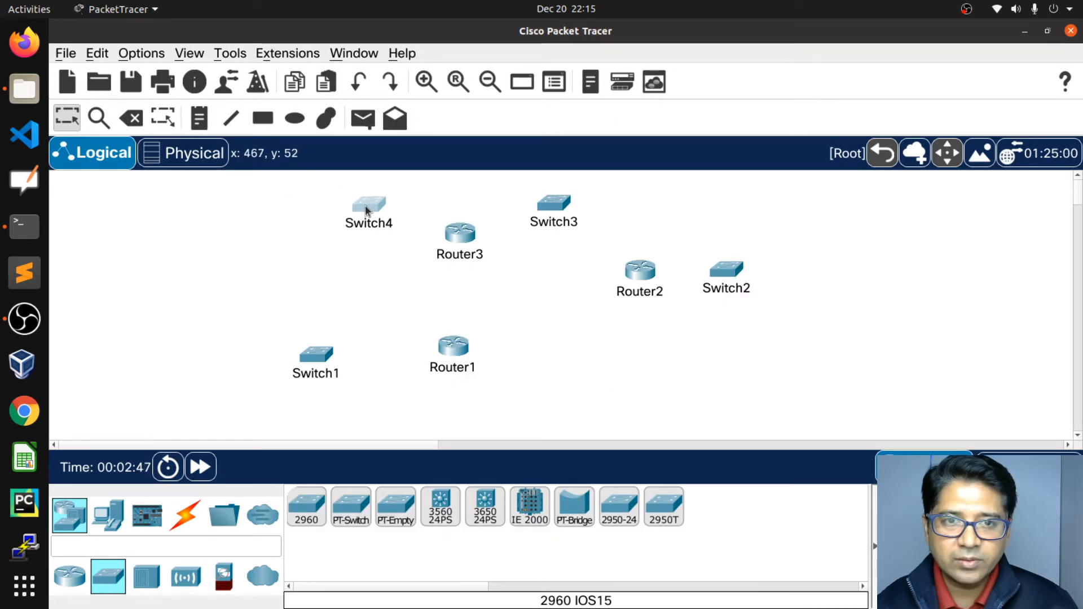
click(551, 219)
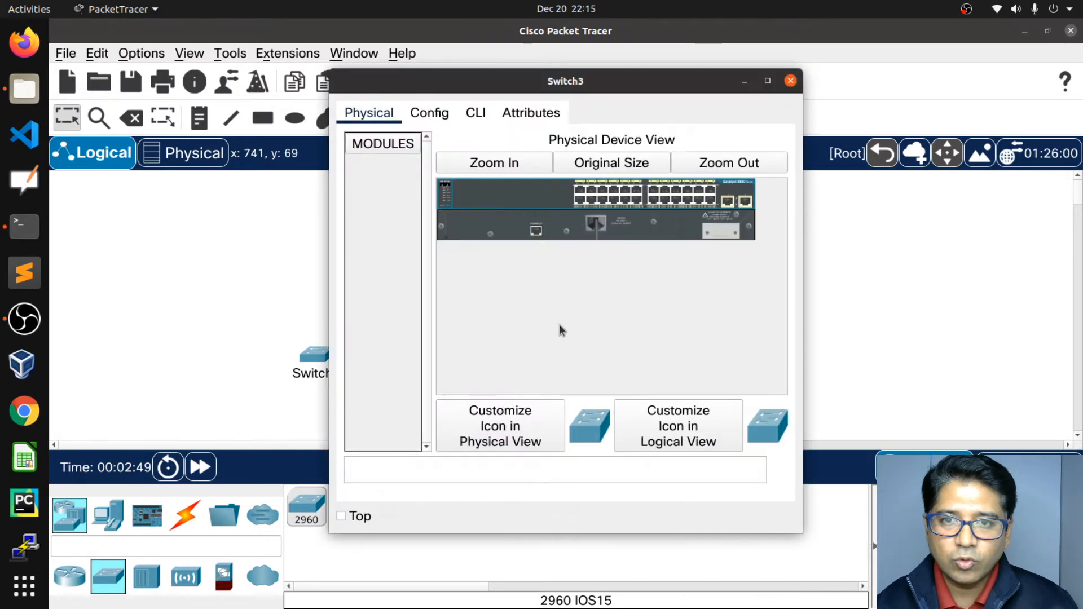
click(744, 84)
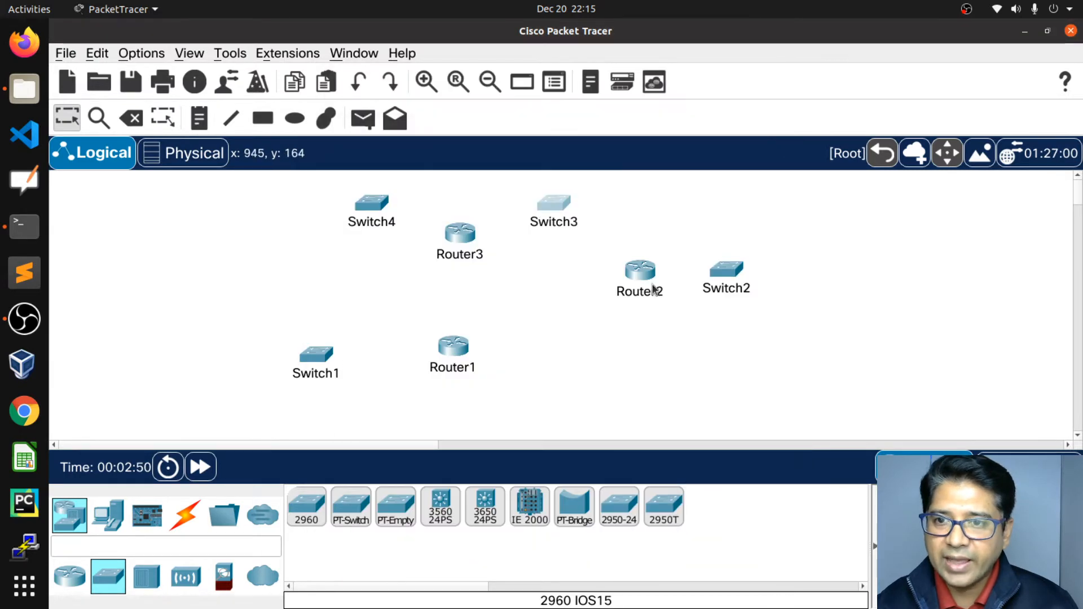
Set the hostname of Switch1 to Lan1 and save its configuration to NVRAM.
click(313, 354)
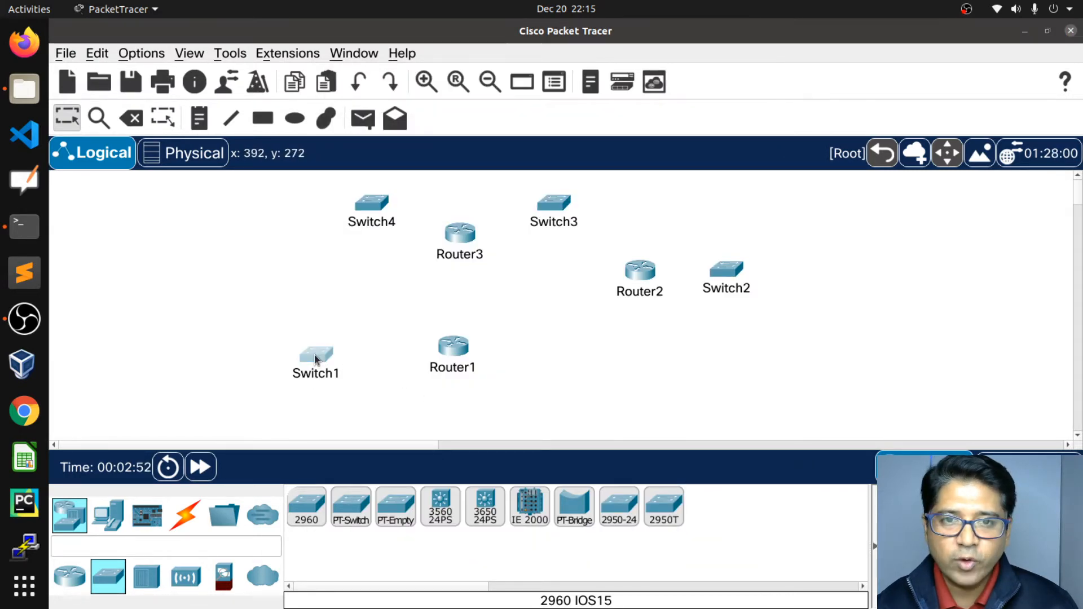
click(428, 113)
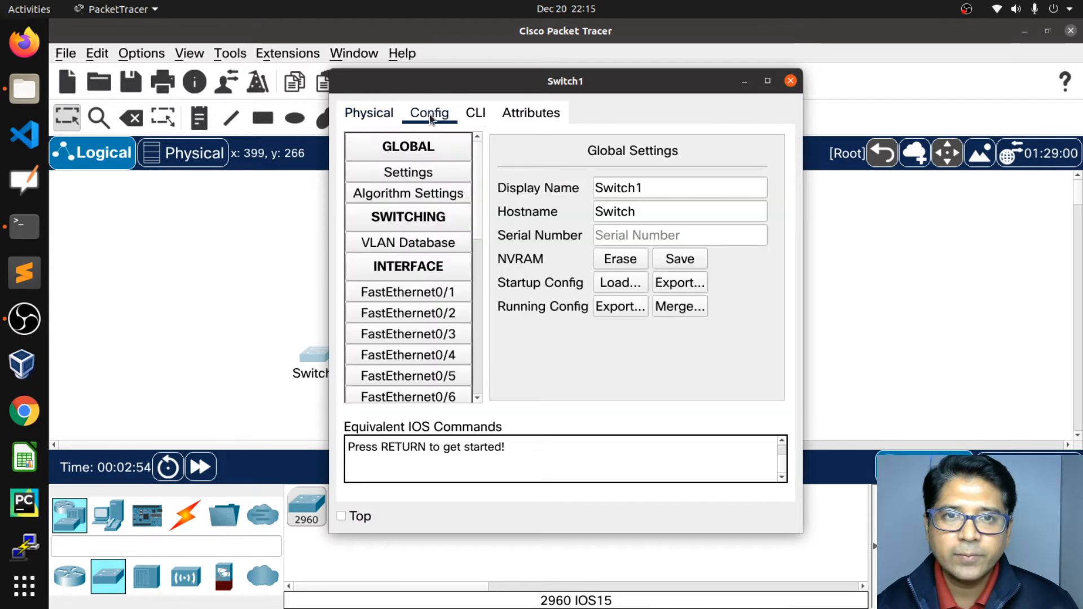
click(647, 214)
drag(647, 214, 575, 213)
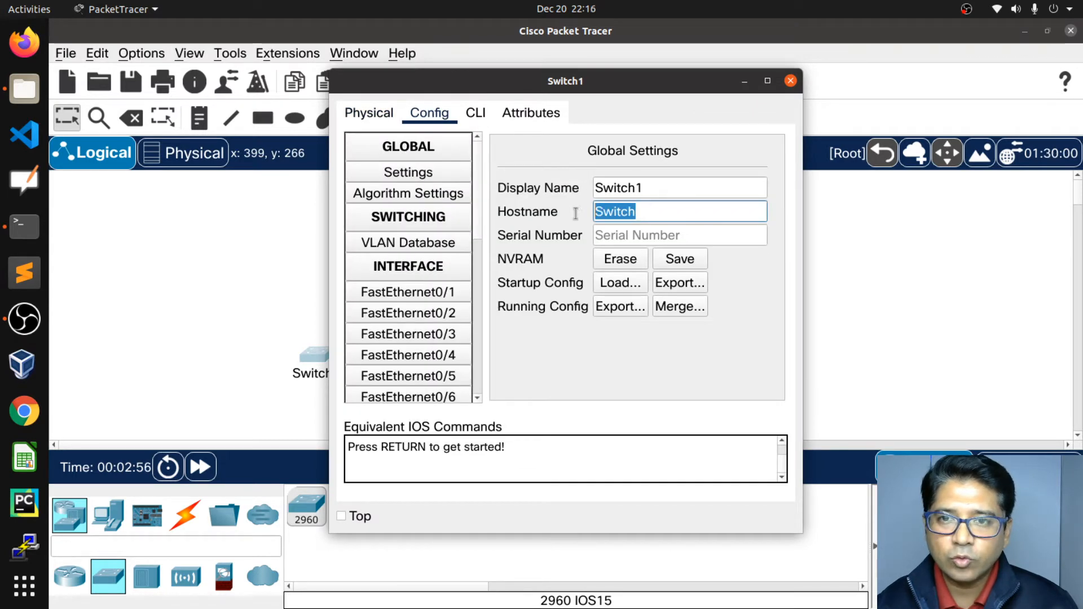
text(Lan1)
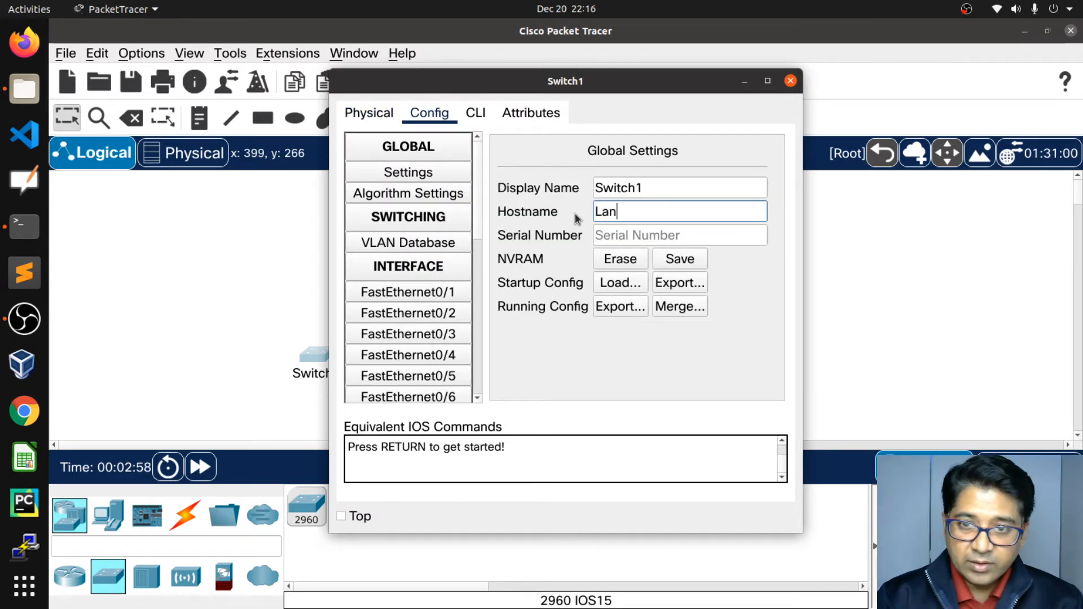
click(685, 259)
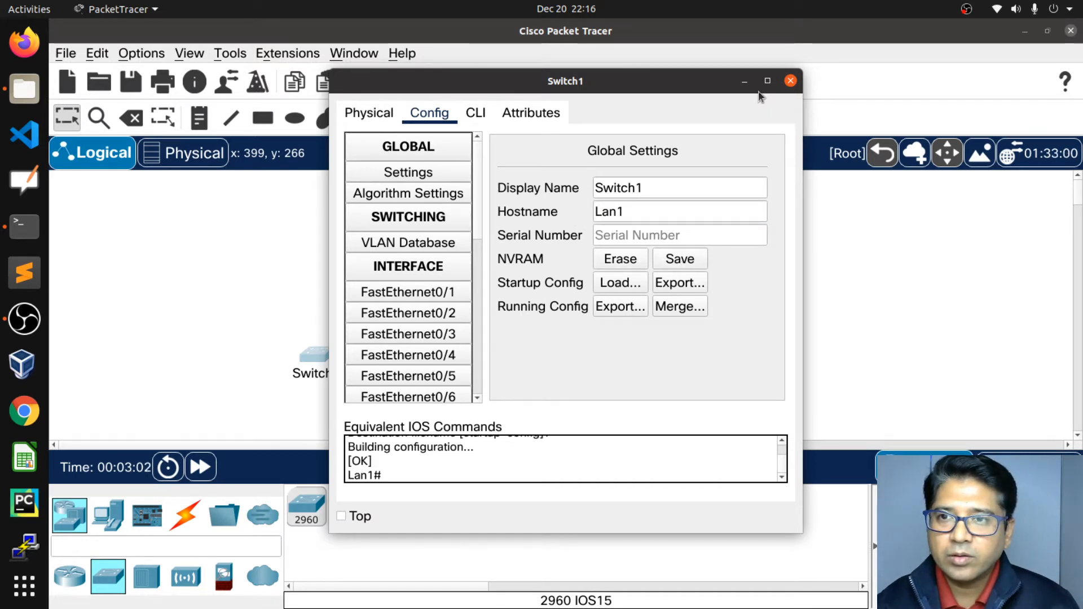
double_click(637, 211)
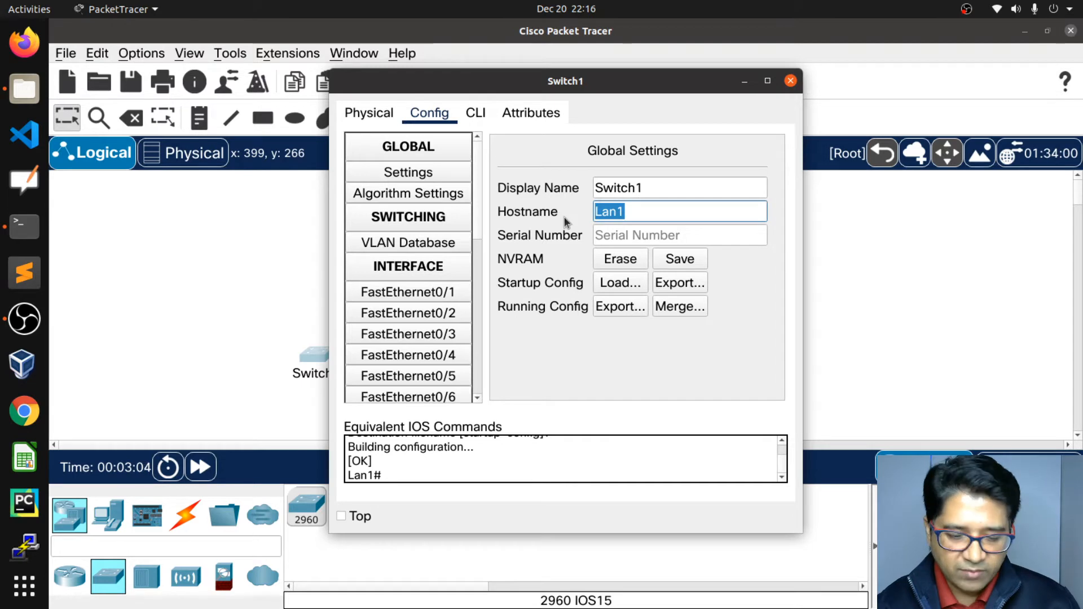
click(842, 205)
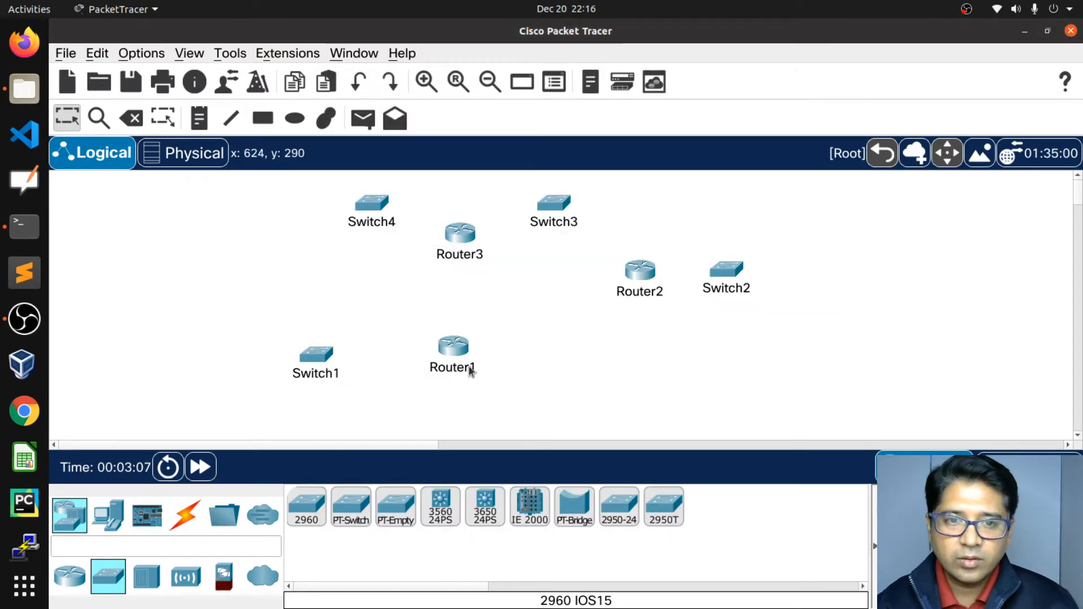
Set the hostname of Switch2 to Lan2 and save its configuration to NVRAM.
click(726, 269)
click(429, 113)
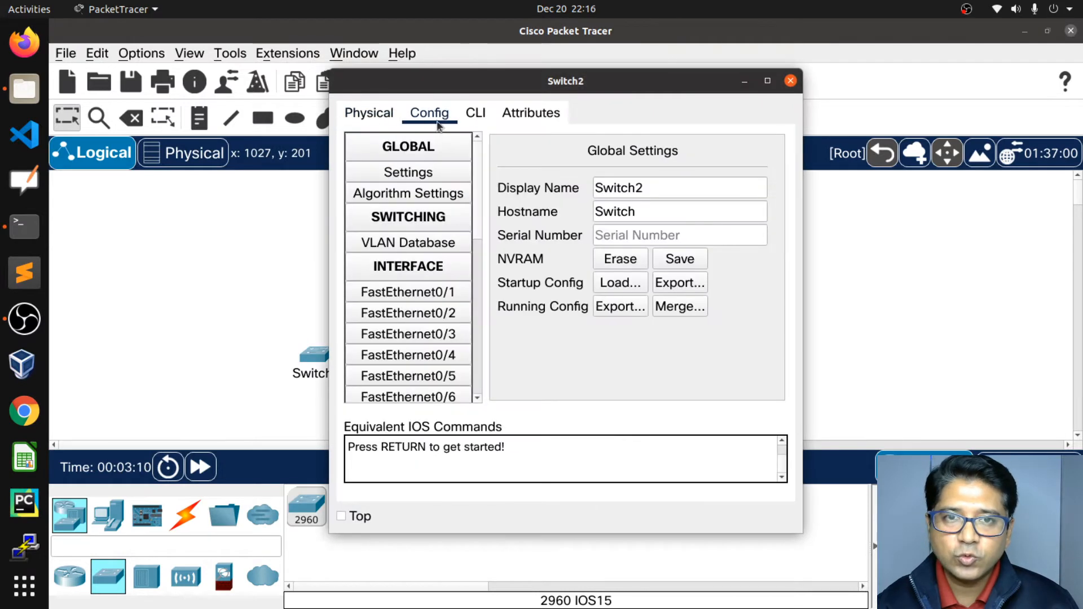
double_click(648, 211)
drag(559, 219, 585, 216)
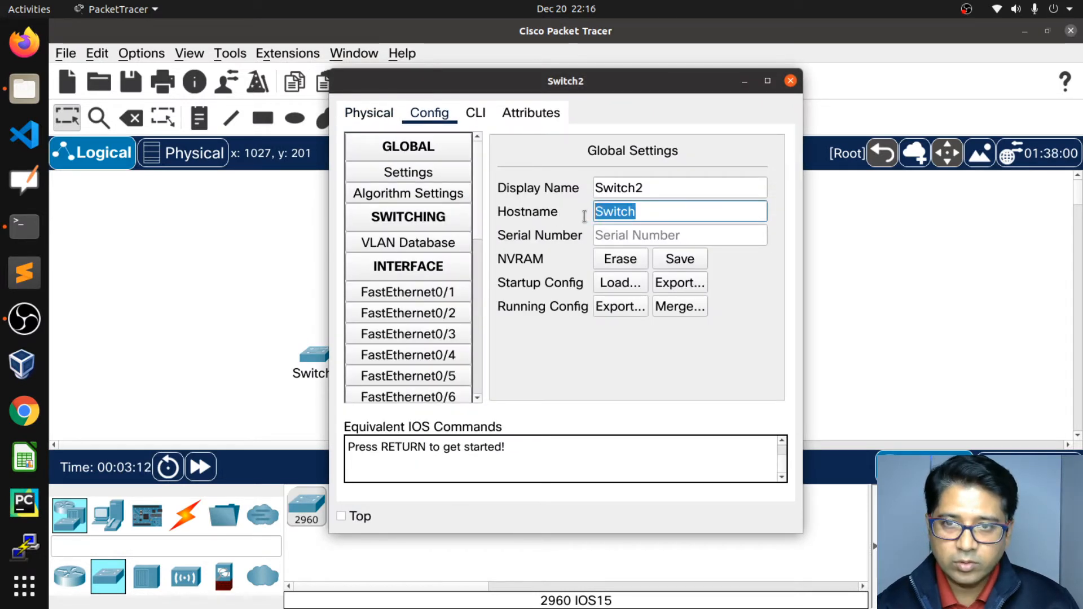
text(Lan1)
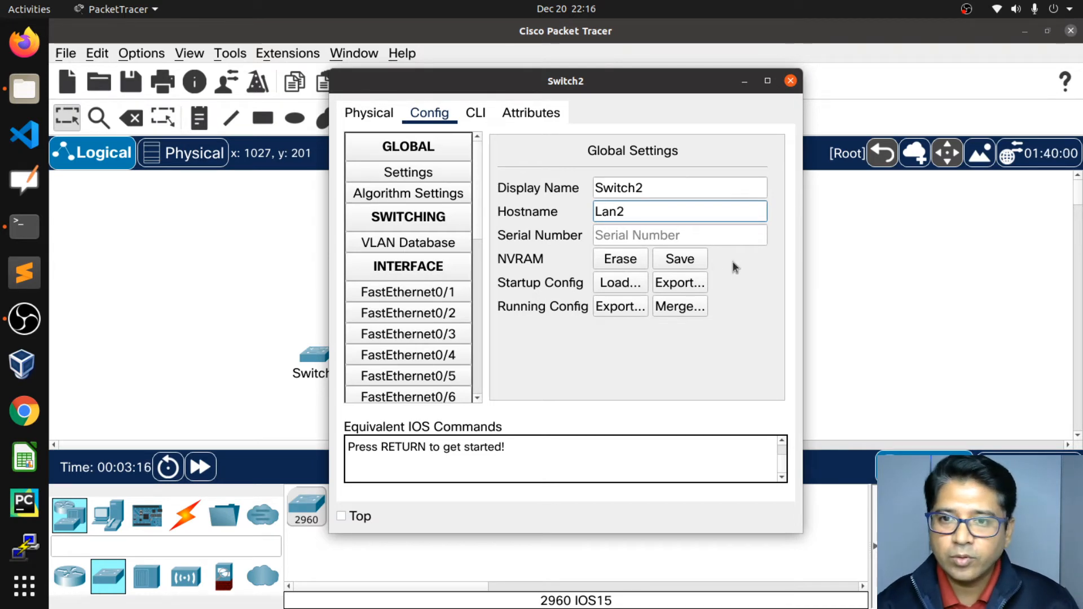
click(677, 259)
click(677, 260)
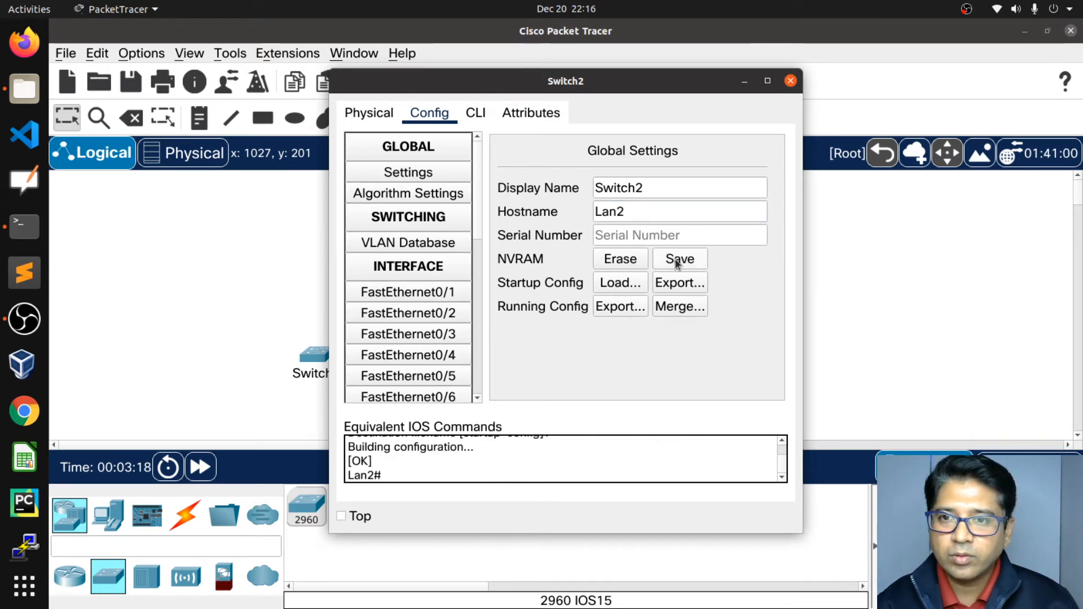
click(745, 81)
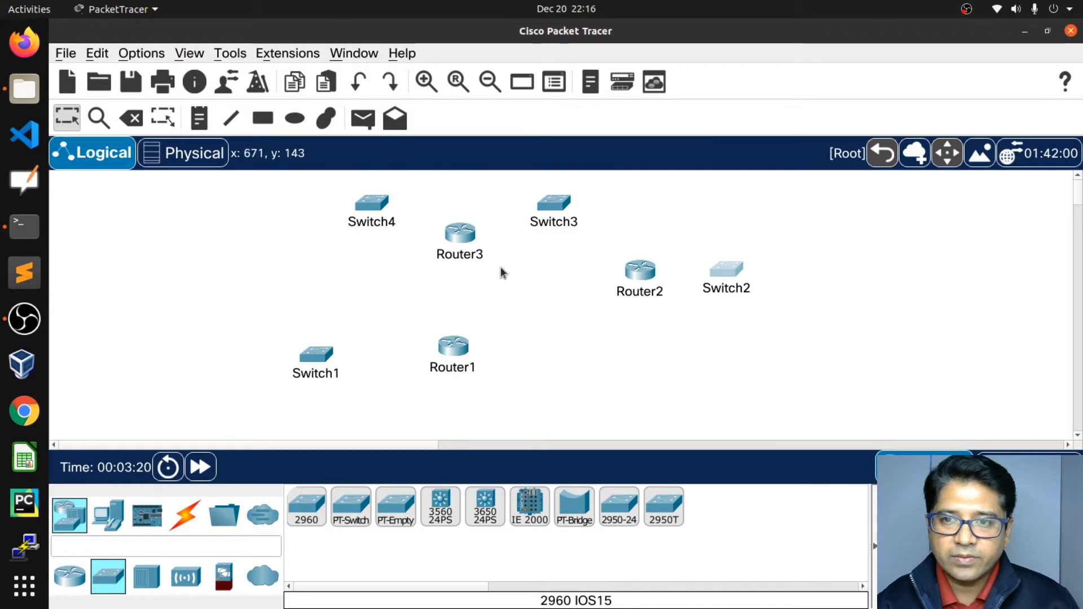
Set the hostname of Switch3 to Lan3 and save its configuration to NVRAM.
click(554, 206)
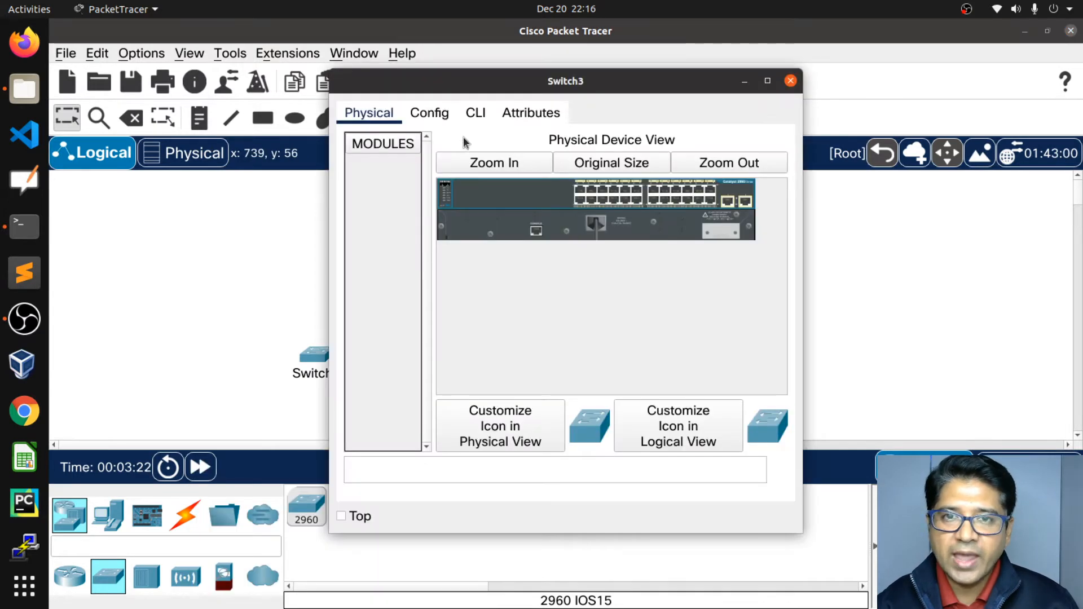
click(429, 113)
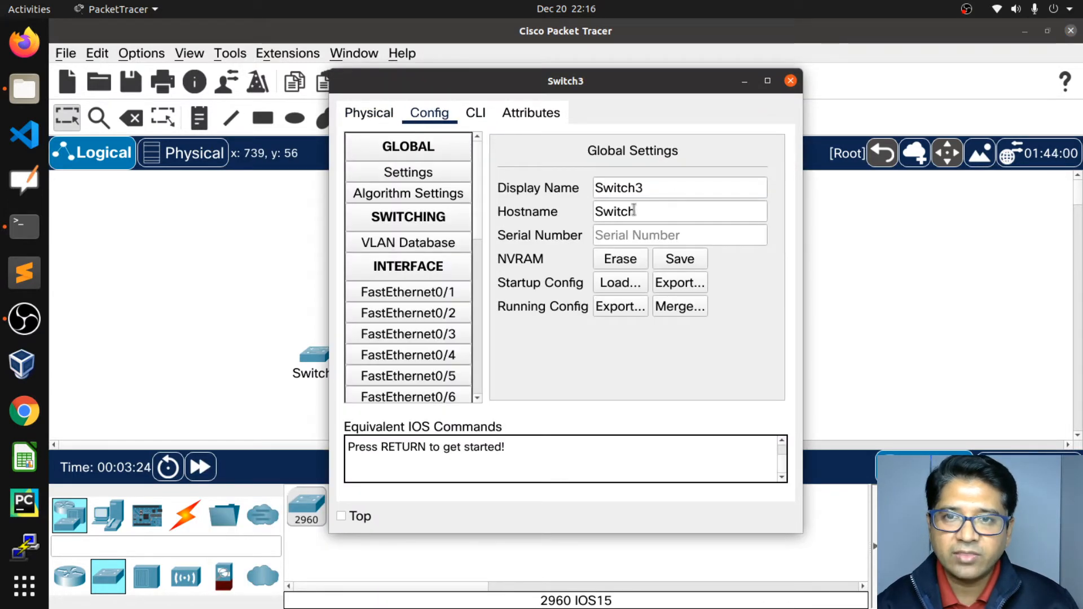
drag(648, 209, 574, 207)
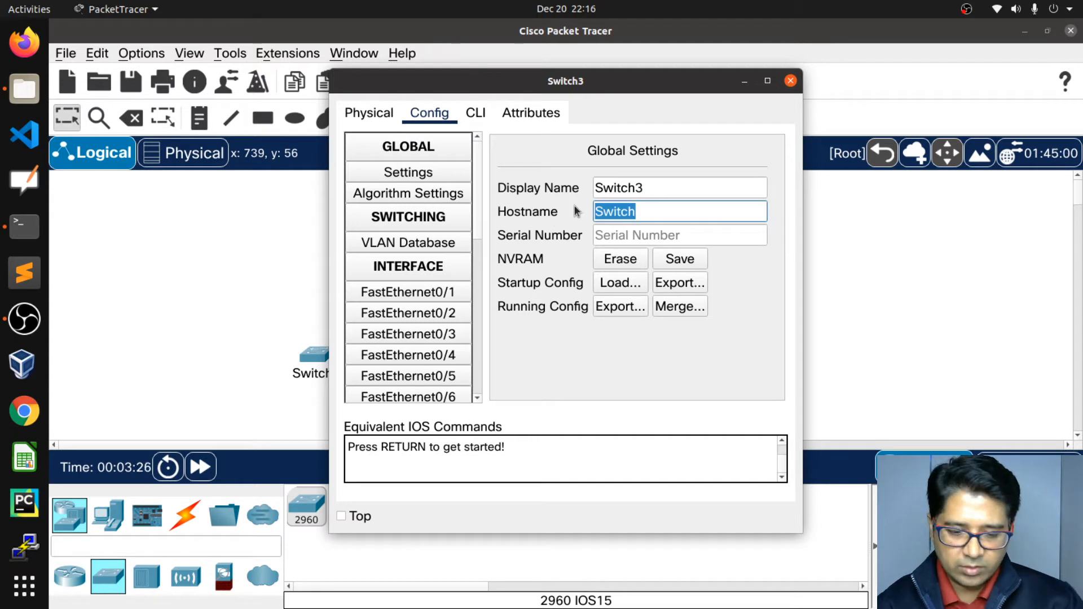
text(Lan1)
key(BackSpace)
text(3)
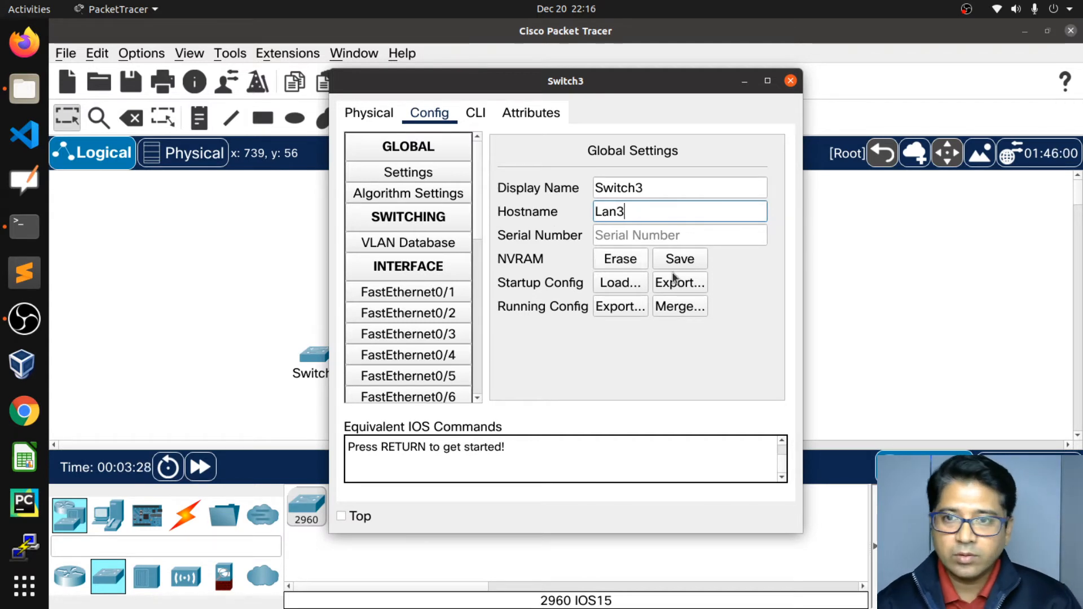
click(687, 263)
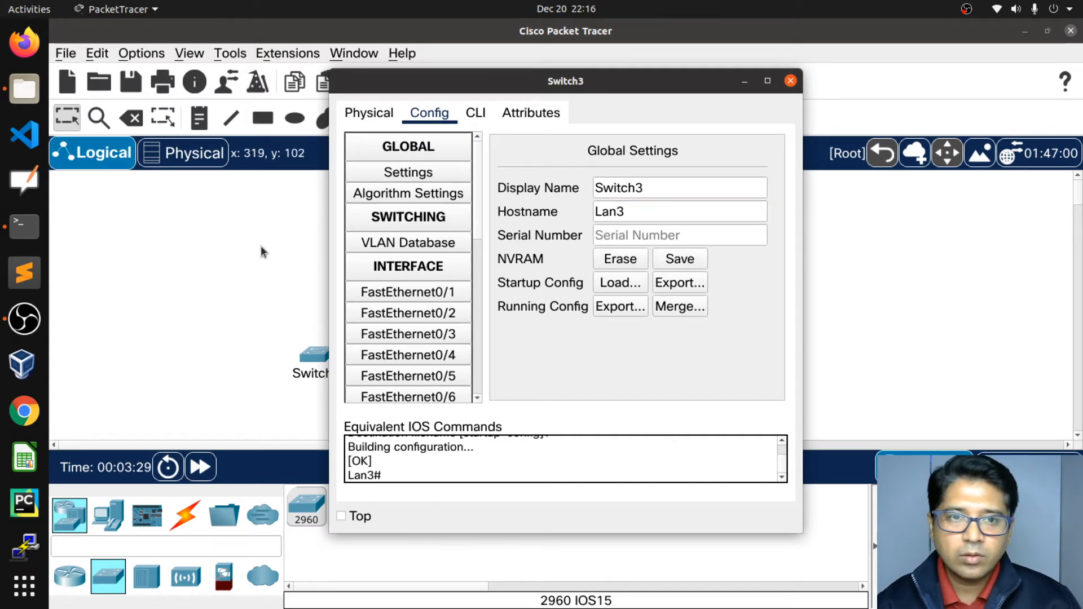
click(261, 246)
Set the hostname of Switch4 to Lan4 and save its configuration to NVRAM.
click(359, 207)
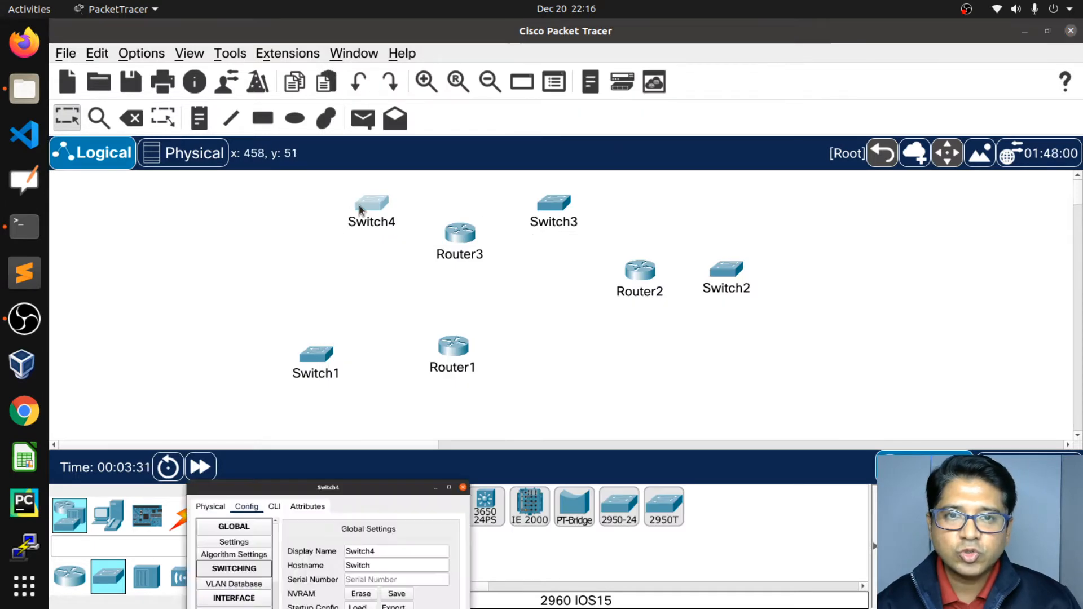
click(641, 212)
drag(641, 211, 579, 215)
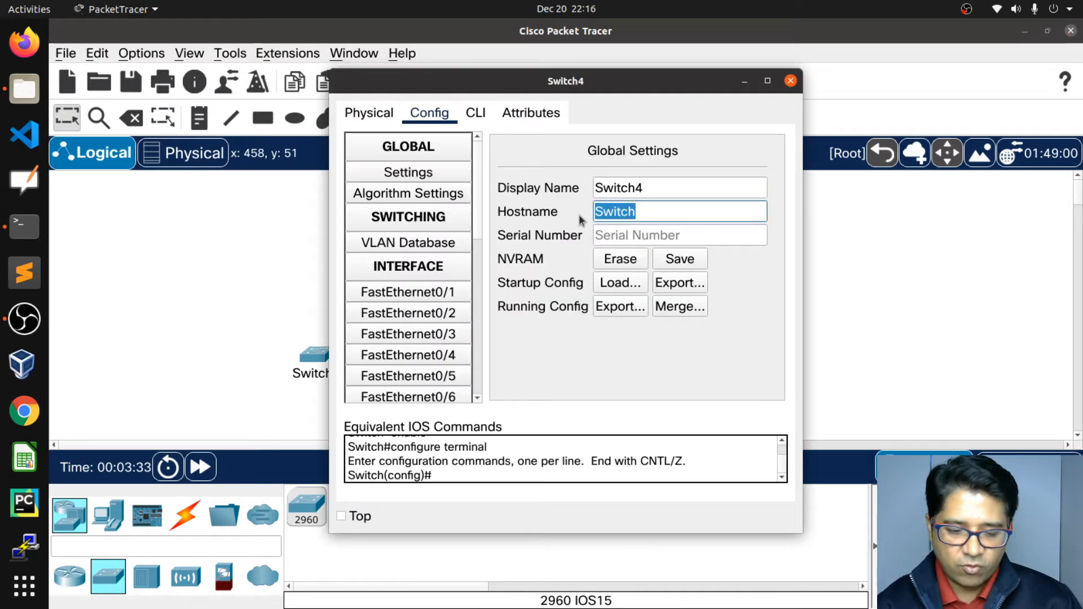
text(Lan4)
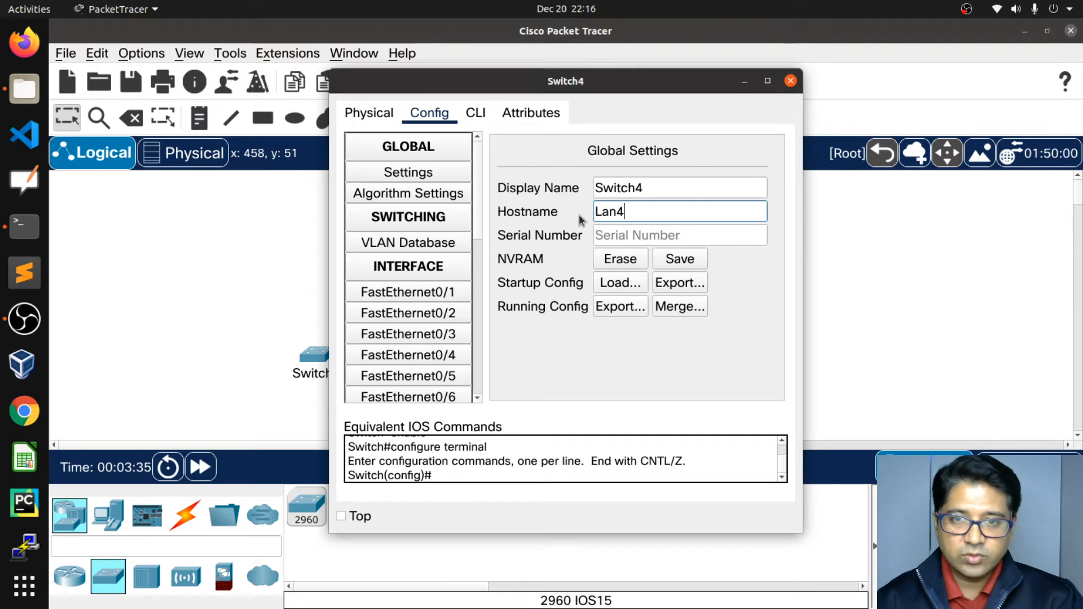
click(686, 259)
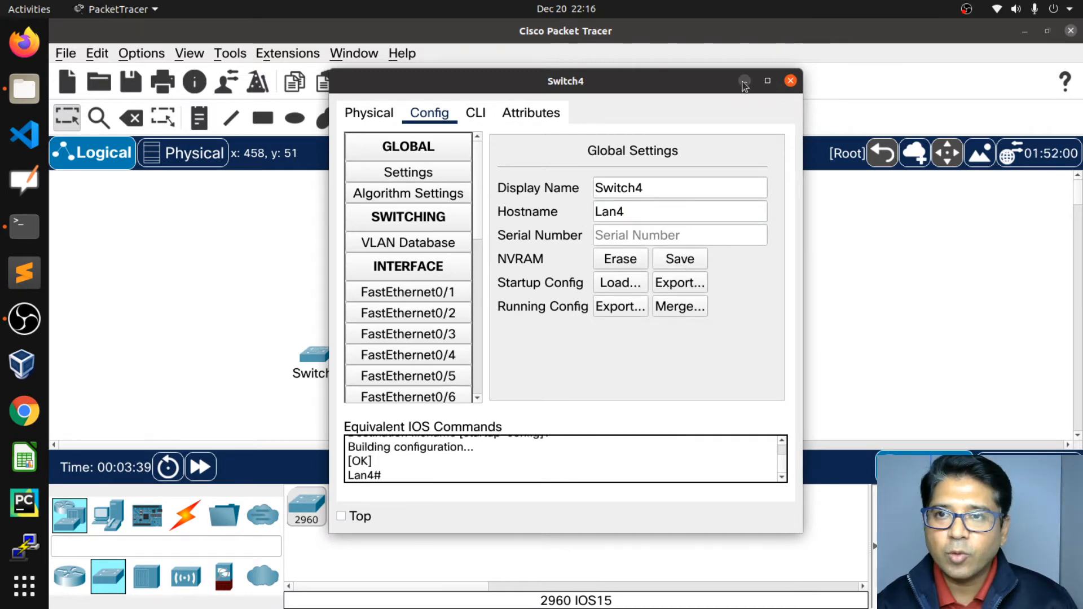
click(744, 81)
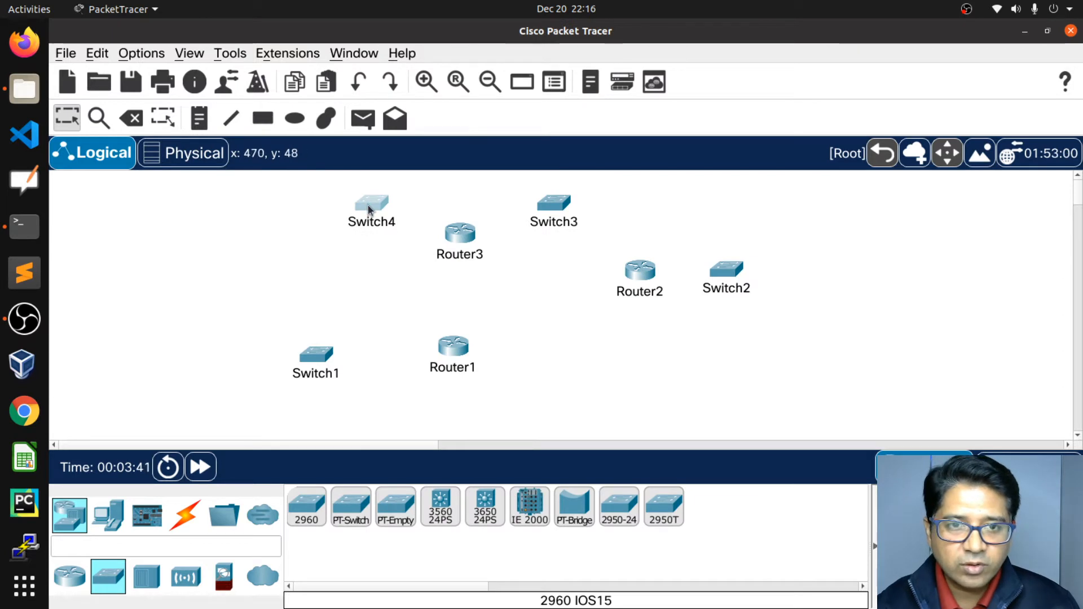
Fine-tune the layout so Switch4 and Switch3 flank Router3 slightly above it at equal height, and Switch1 sits closer to Router1.
drag(369, 206, 387, 206)
drag(551, 213, 538, 216)
drag(459, 239, 462, 232)
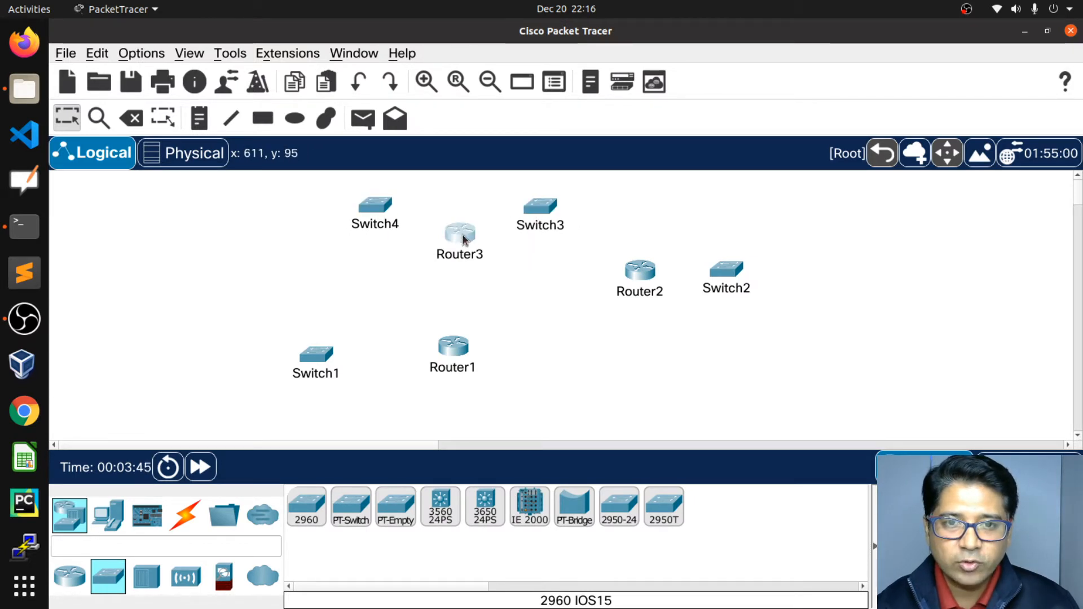
drag(553, 213, 566, 209)
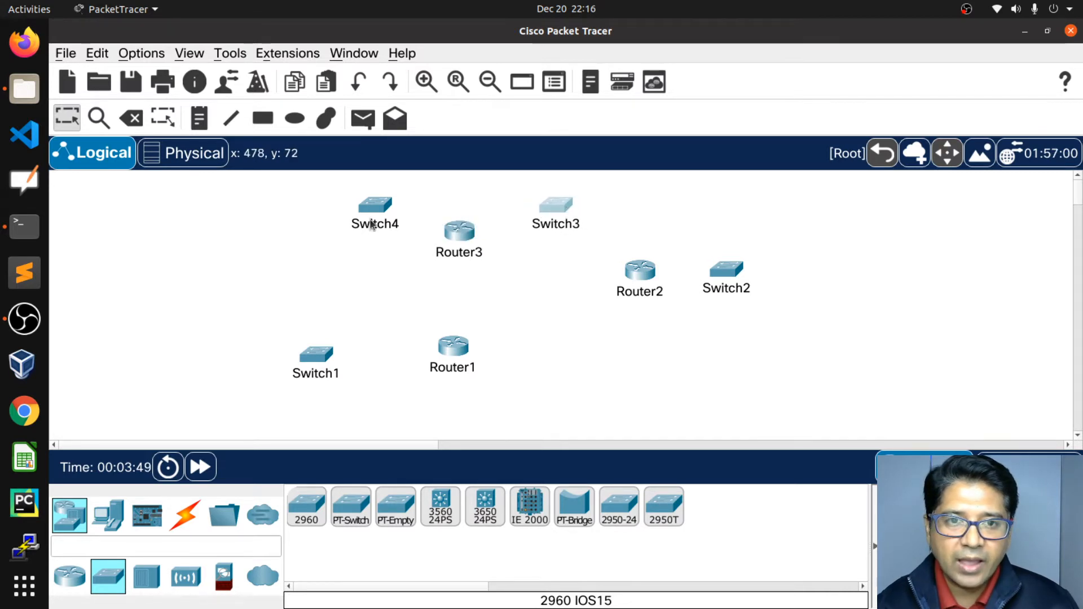
drag(376, 213, 363, 214)
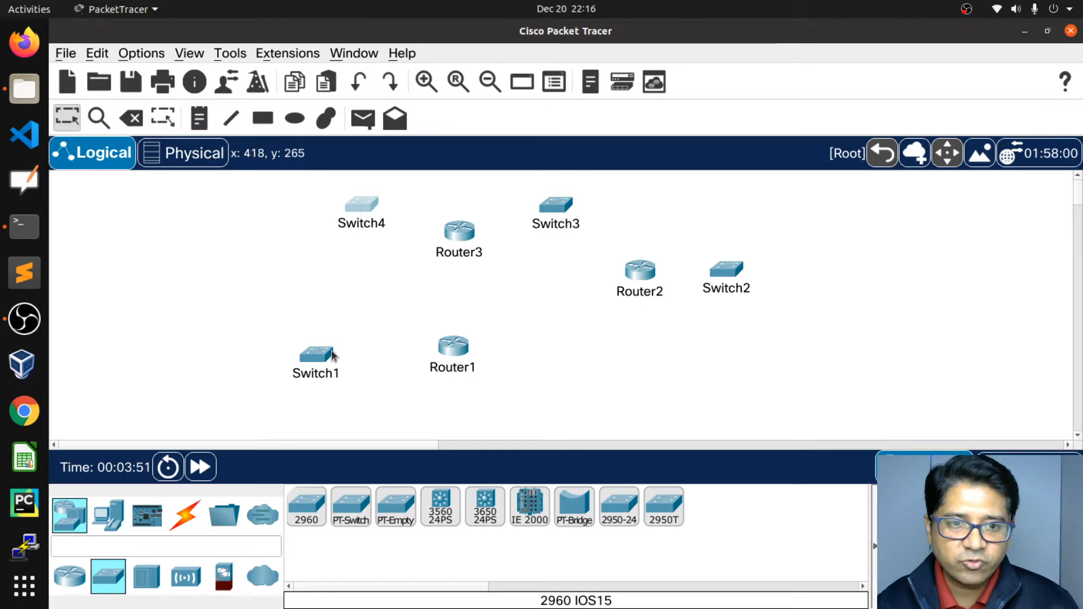
click(325, 362)
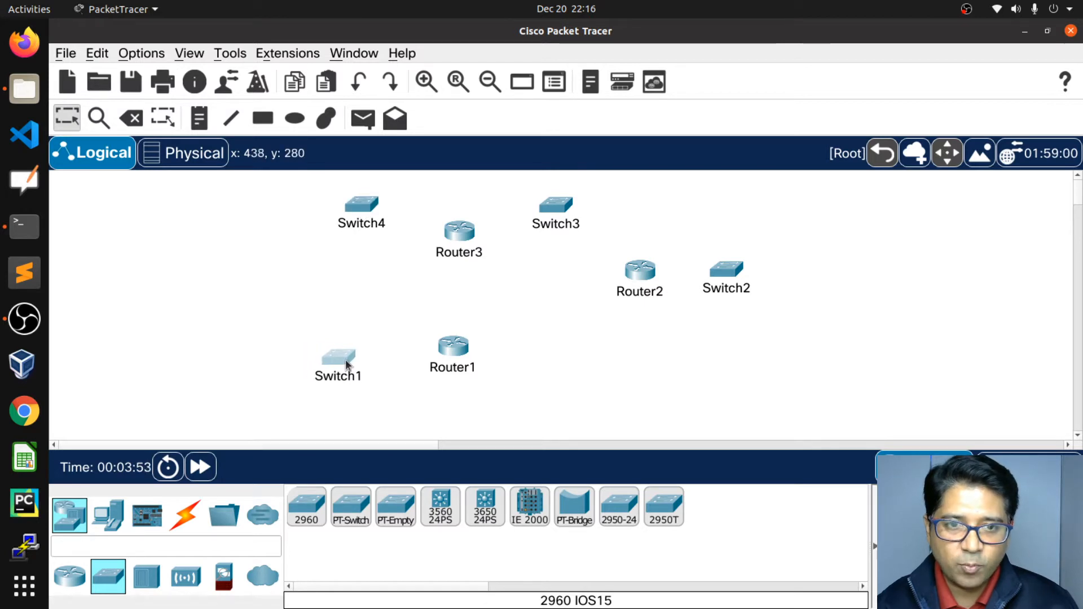
drag(345, 360, 348, 358)
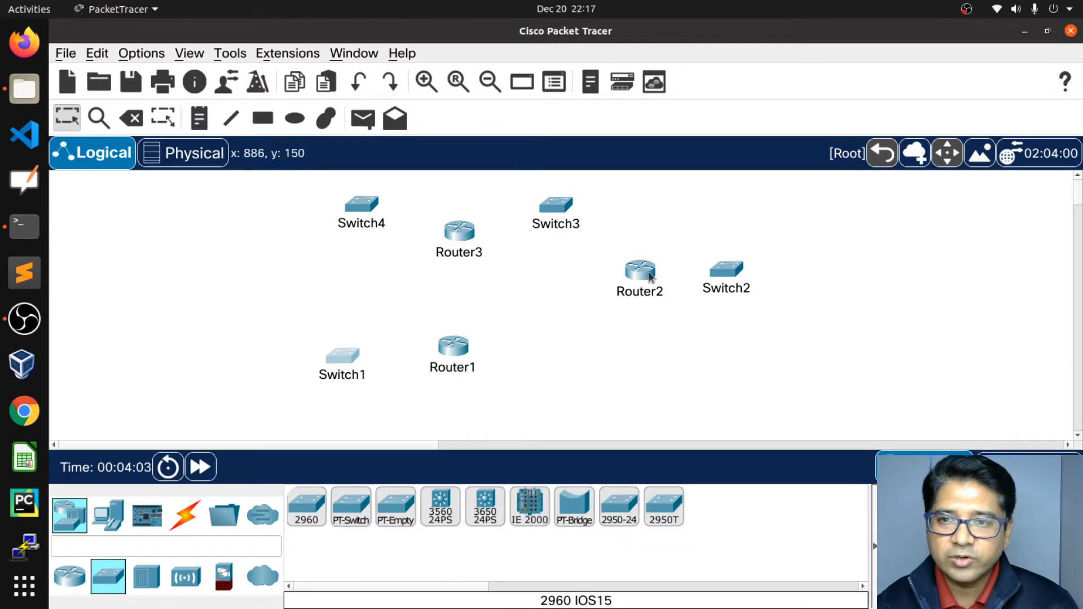
Place four PCs, one on the outer side of each switch: Switch4, Switch3, Switch2 and Switch1.
mouse_move(650, 276)
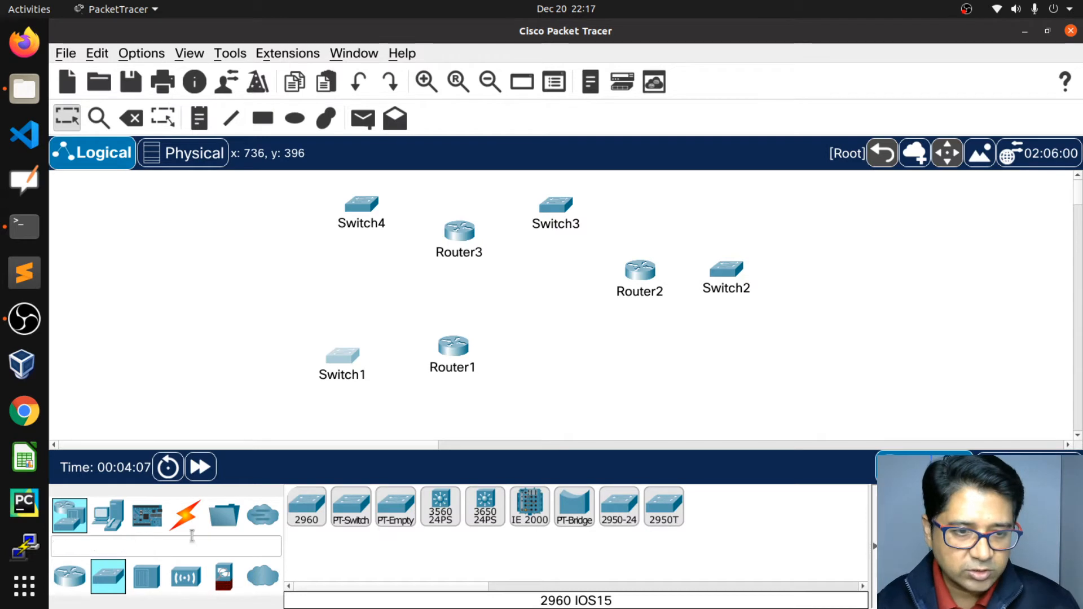
click(102, 519)
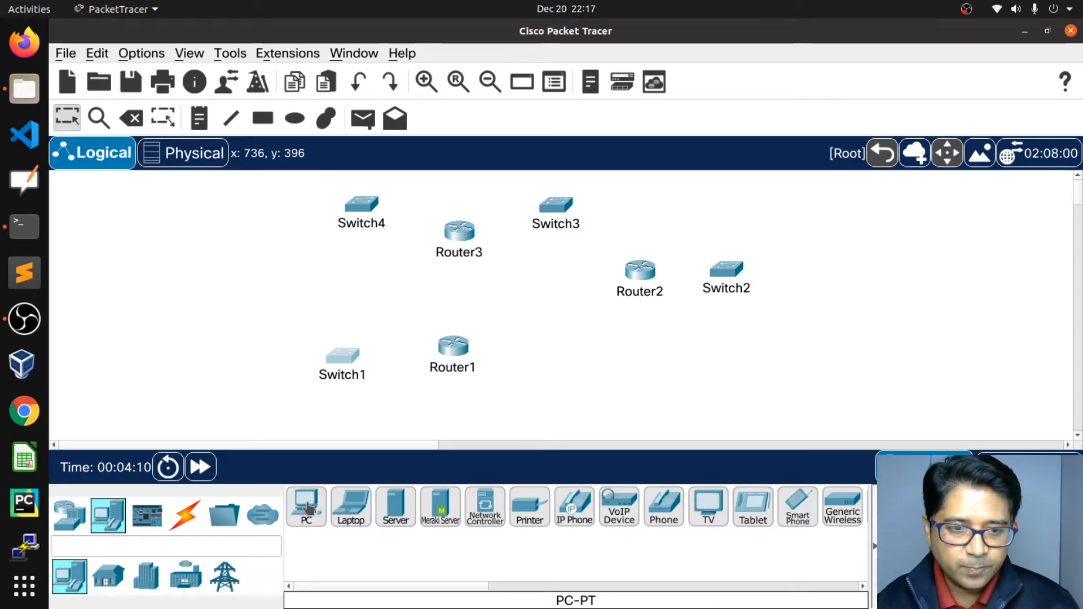
click(307, 508)
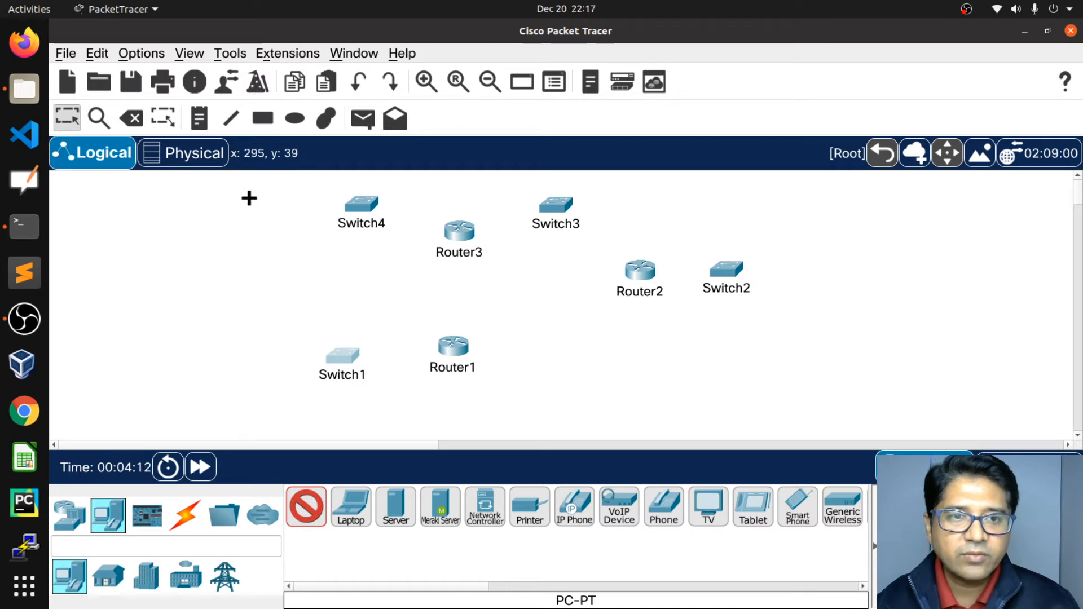
click(249, 198)
click(682, 190)
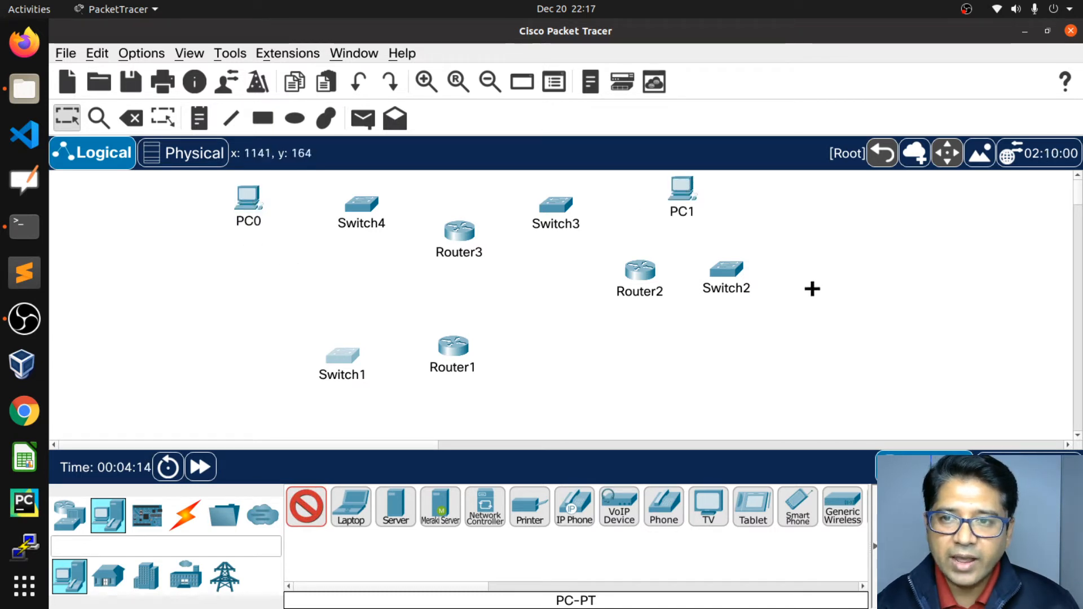
click(849, 264)
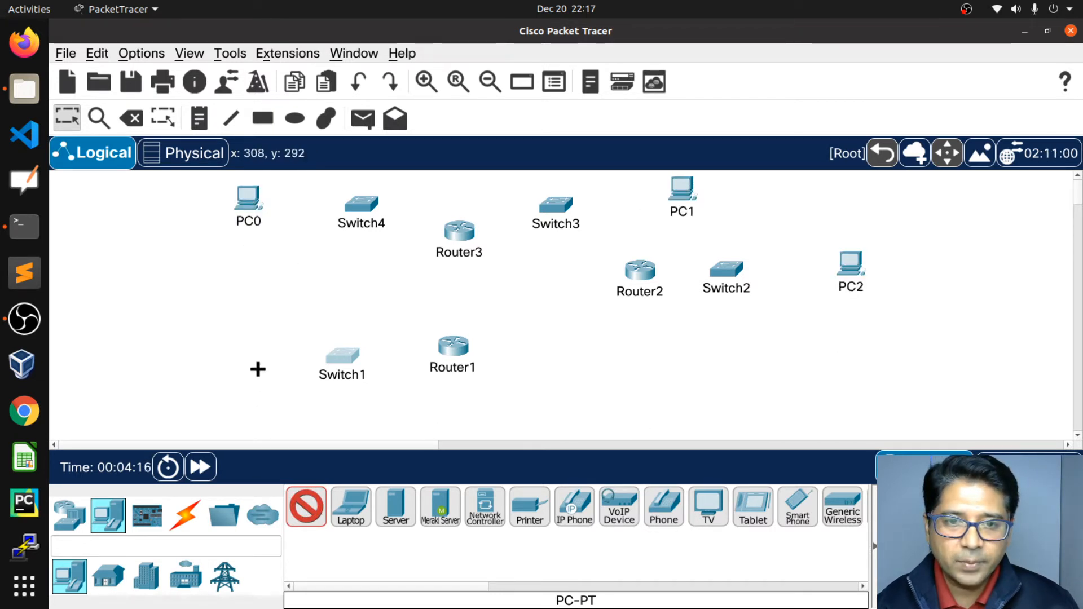
click(258, 370)
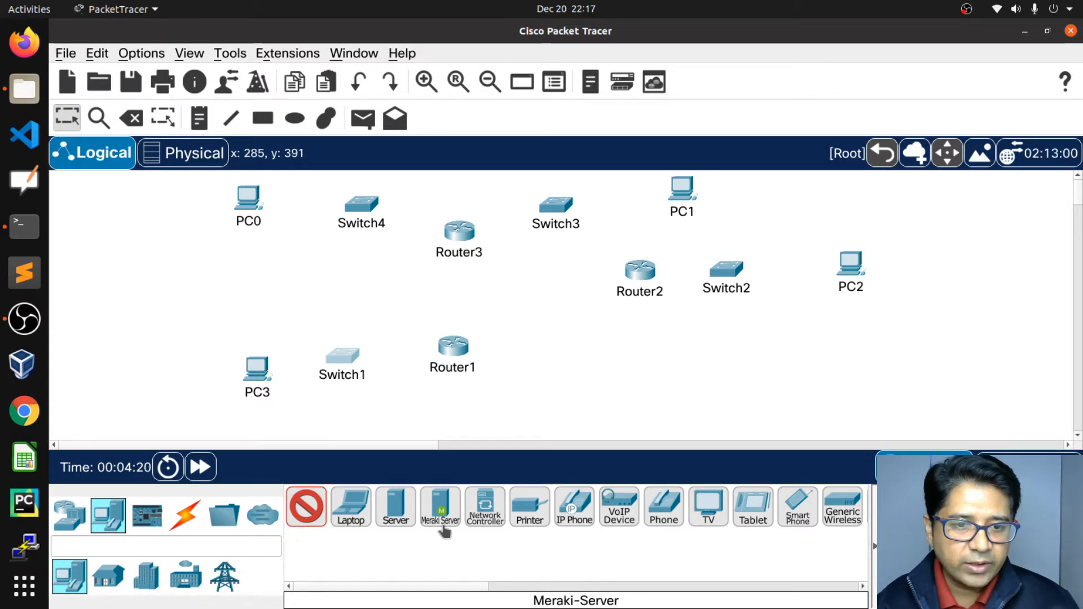
Add four servers: one between Switch2 and PC2, one near PC0, one beside PC3 and one below Switch2.
click(398, 510)
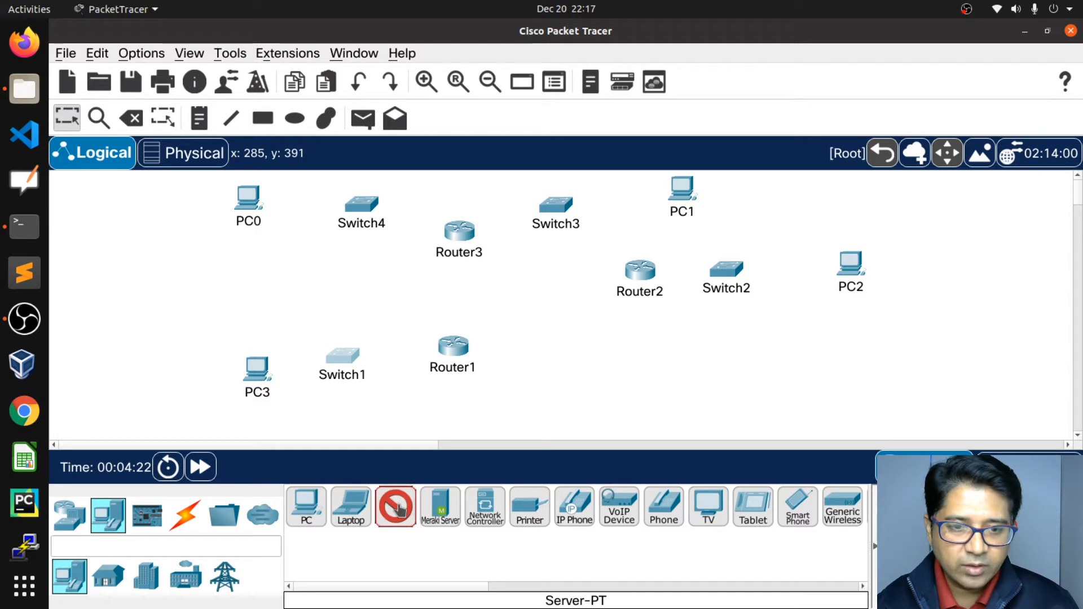
click(399, 510)
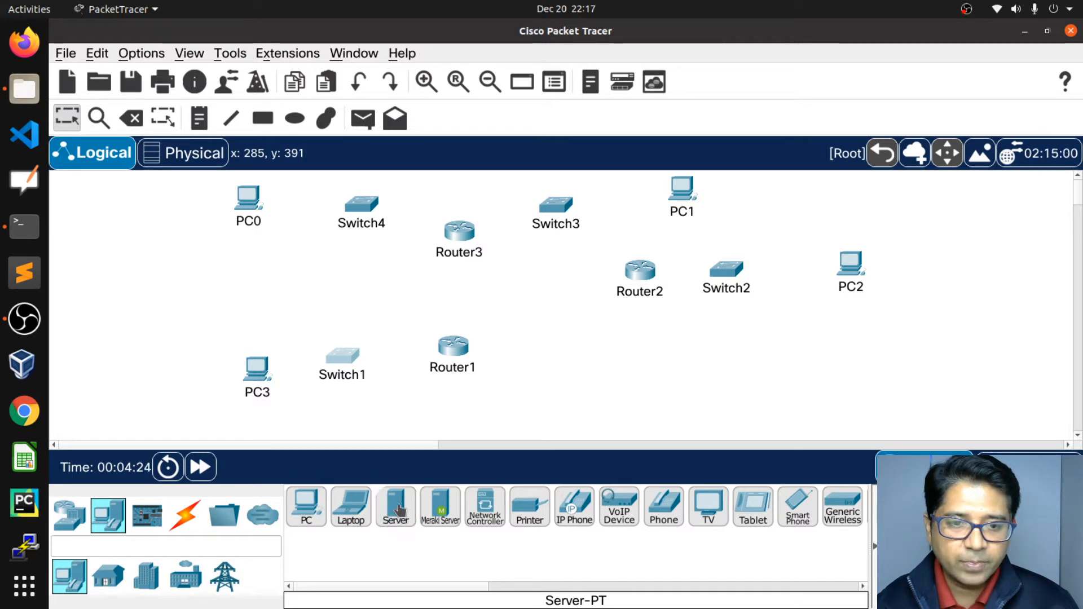
click(399, 510)
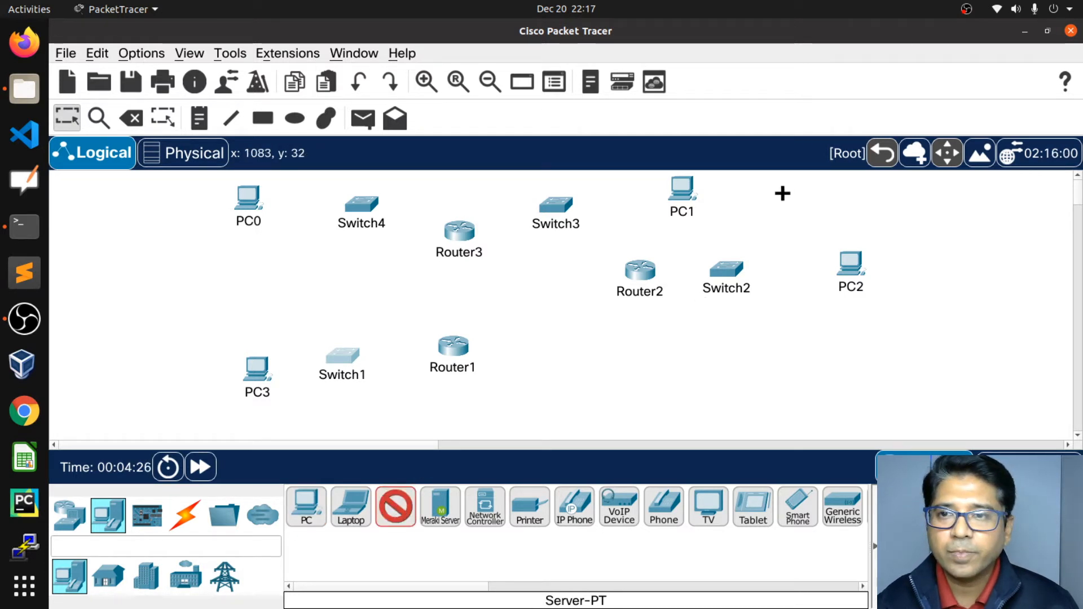
click(787, 256)
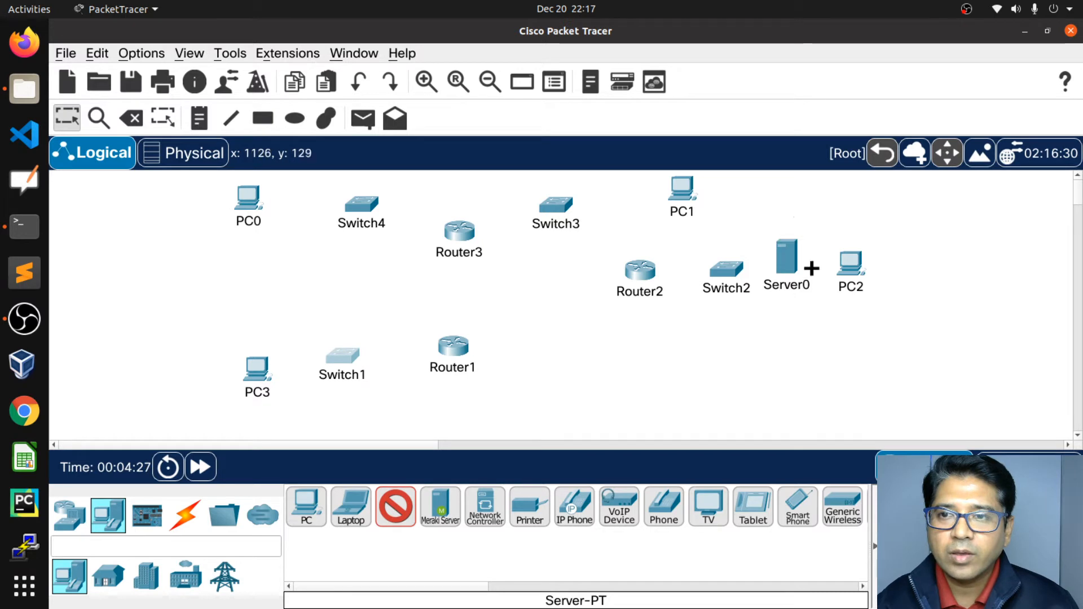
click(176, 245)
click(160, 353)
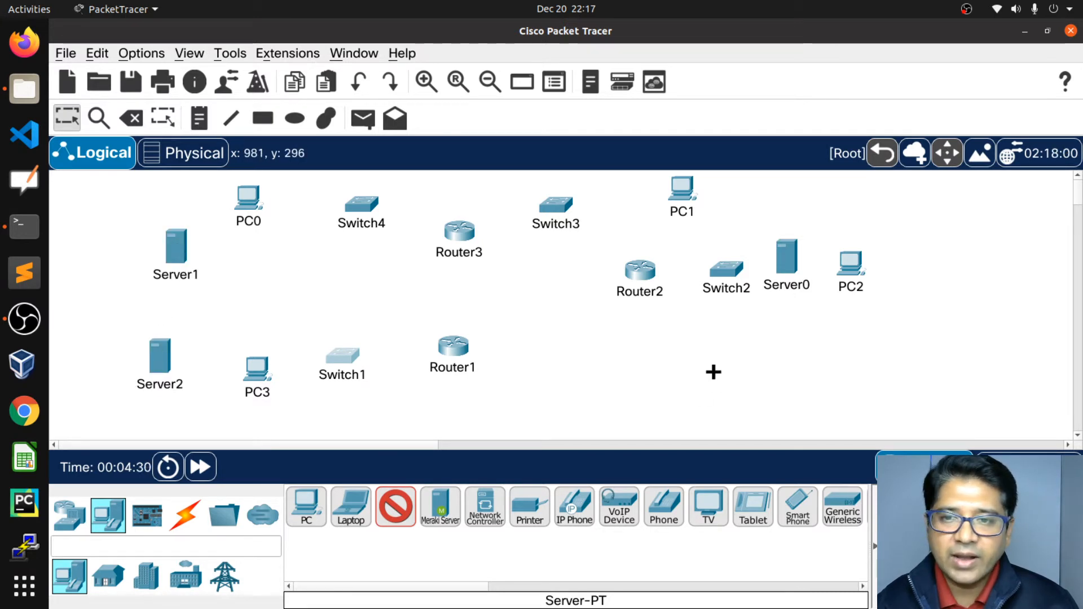
click(714, 371)
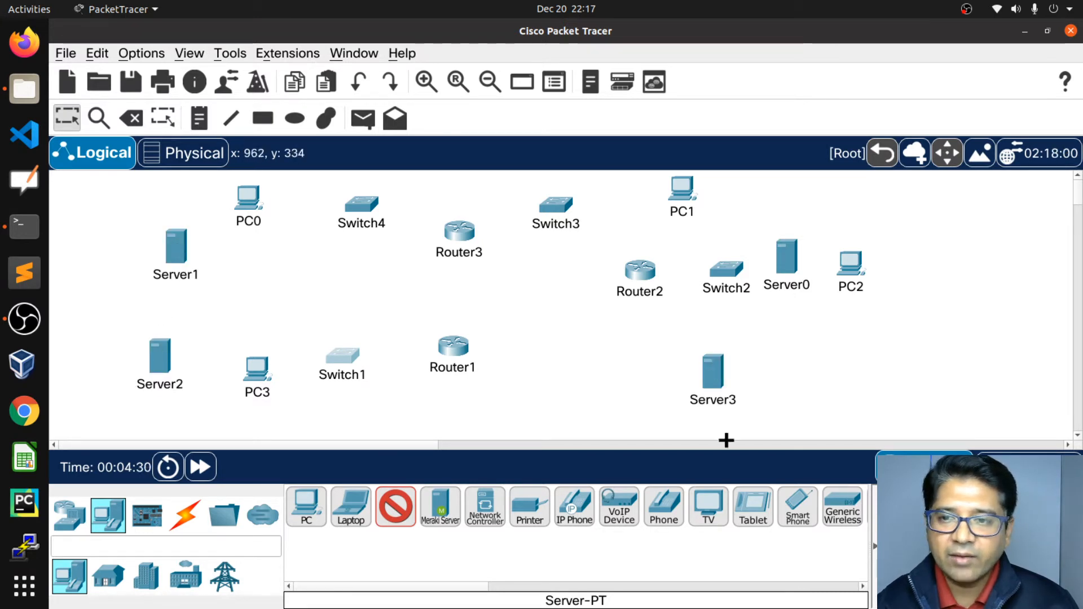
click(396, 506)
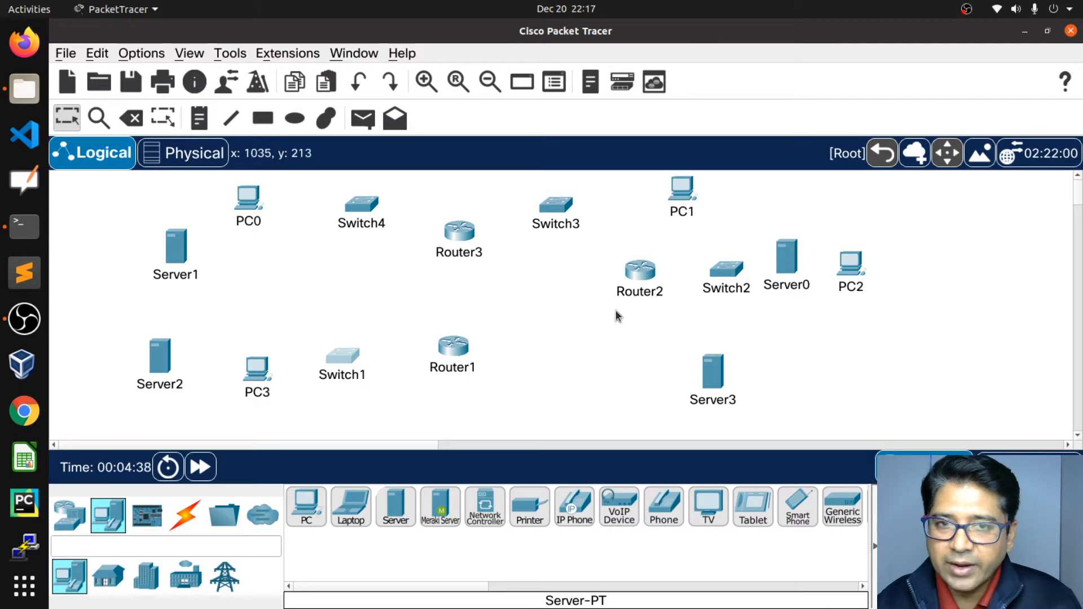
Change the display name of PC0, beside Switch4, to PC4.
click(248, 205)
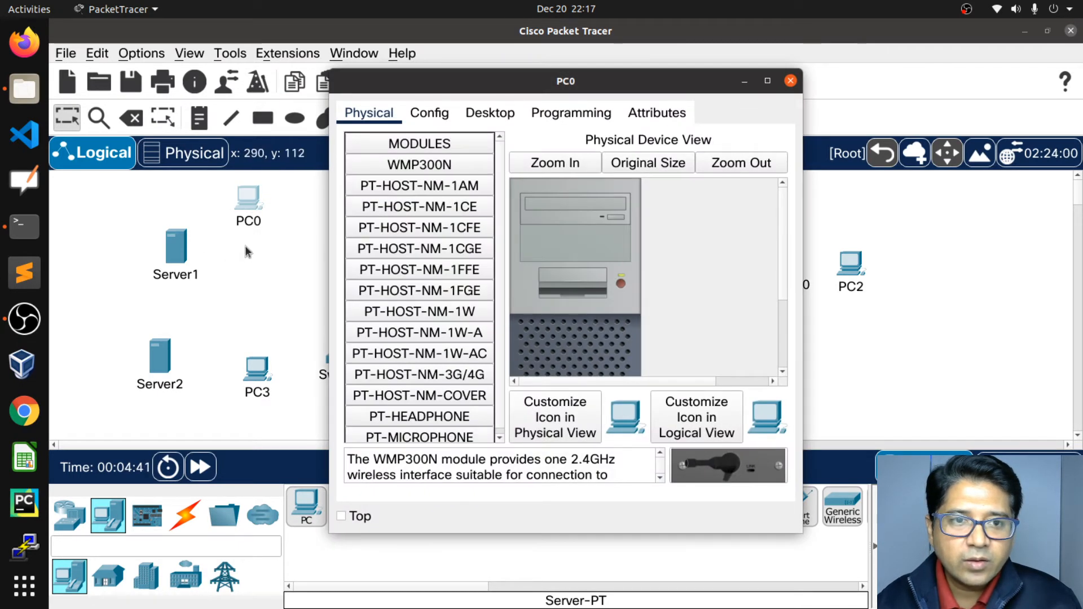
click(434, 120)
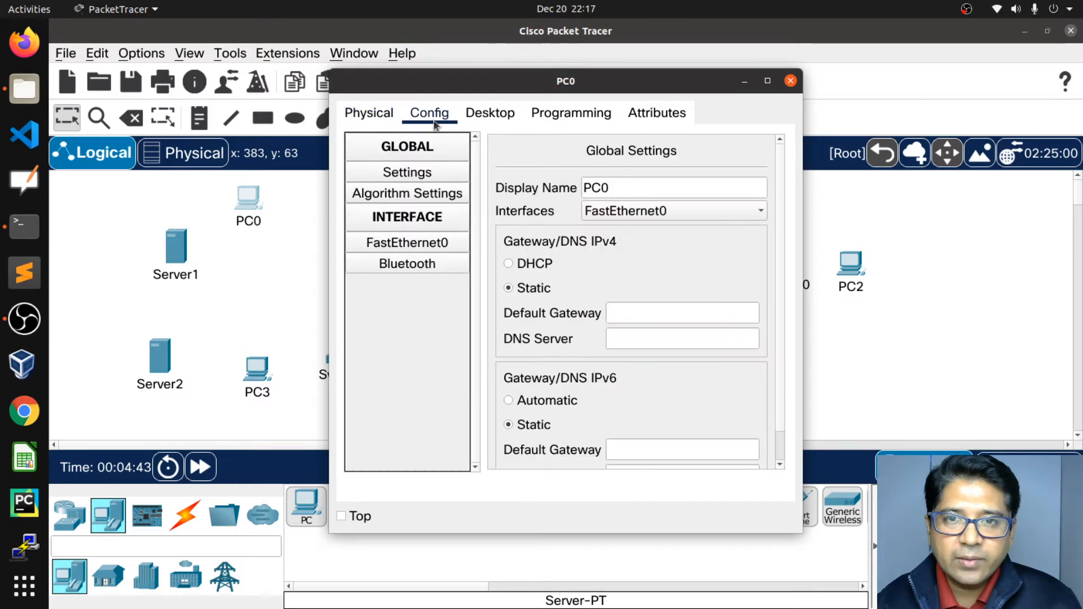
click(620, 187)
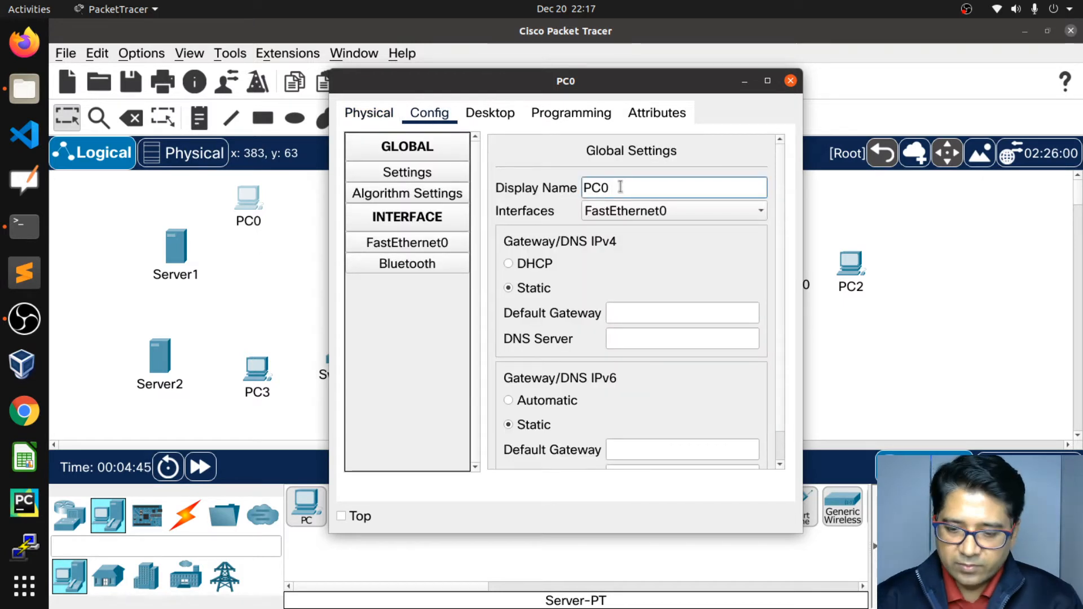
key(BackSpace)
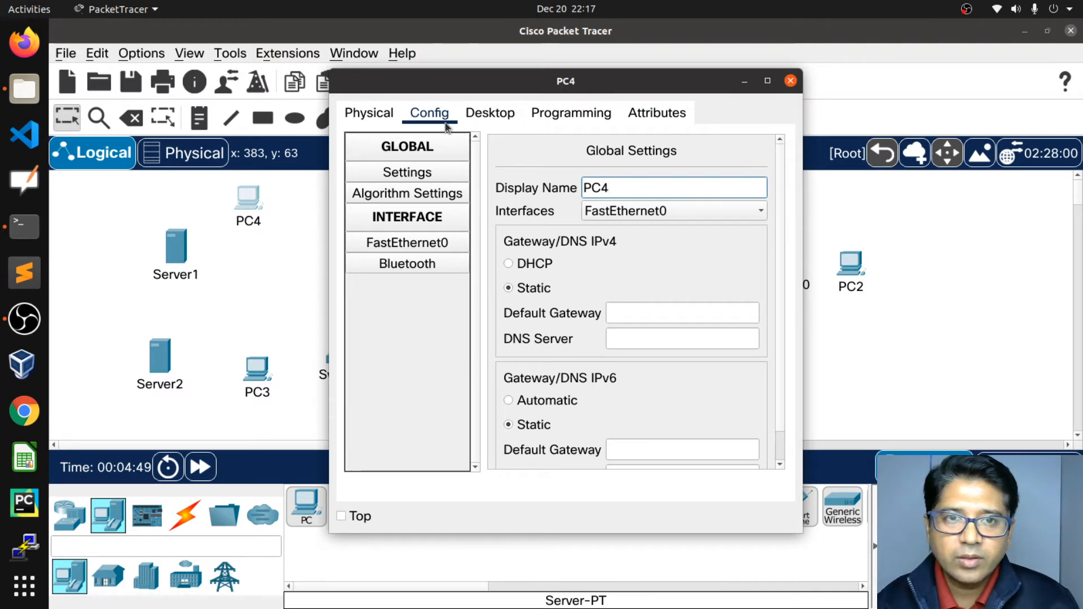
click(745, 80)
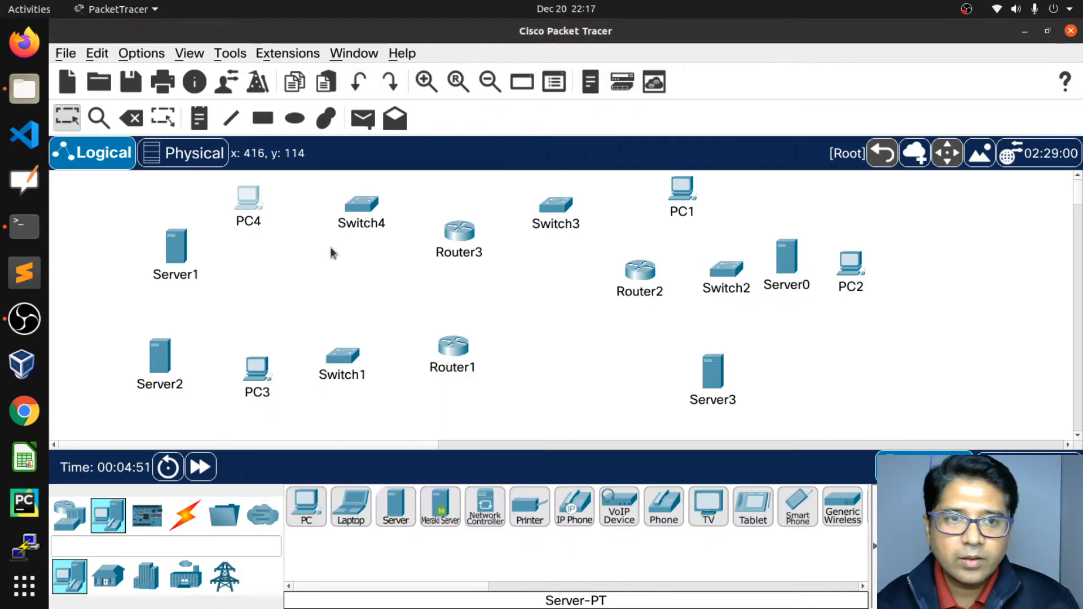
Change the display name of Server0, beside Switch2, to Server4.
click(786, 257)
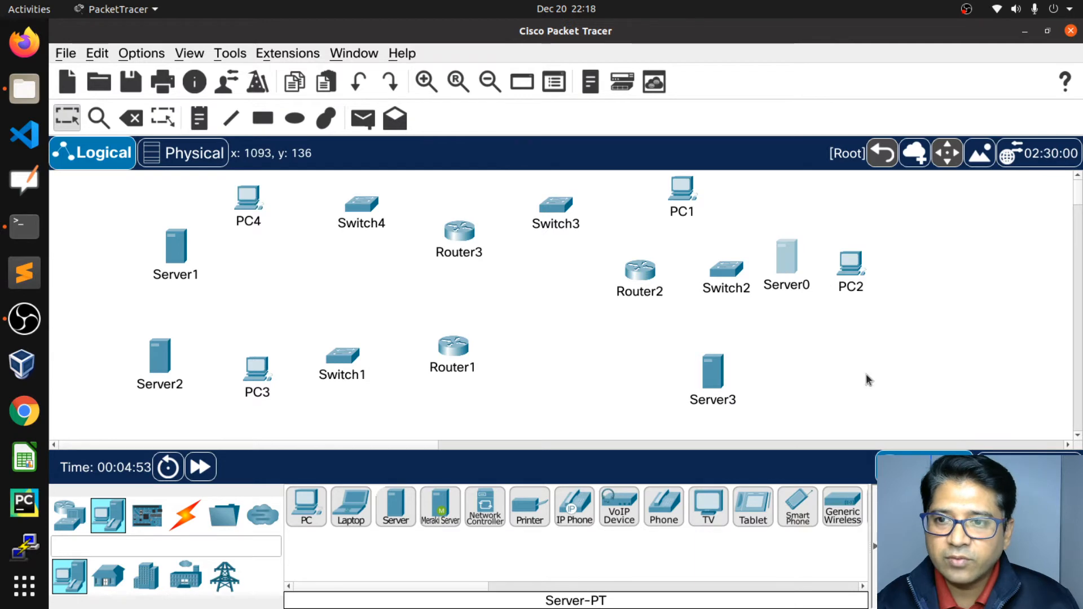
click(429, 113)
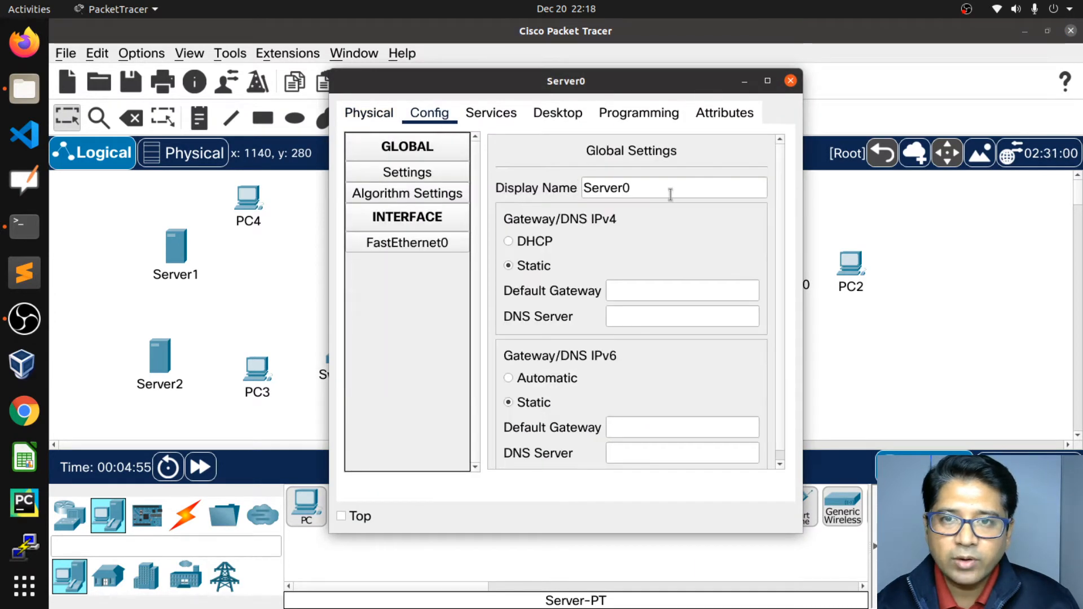
click(649, 190)
text(4)
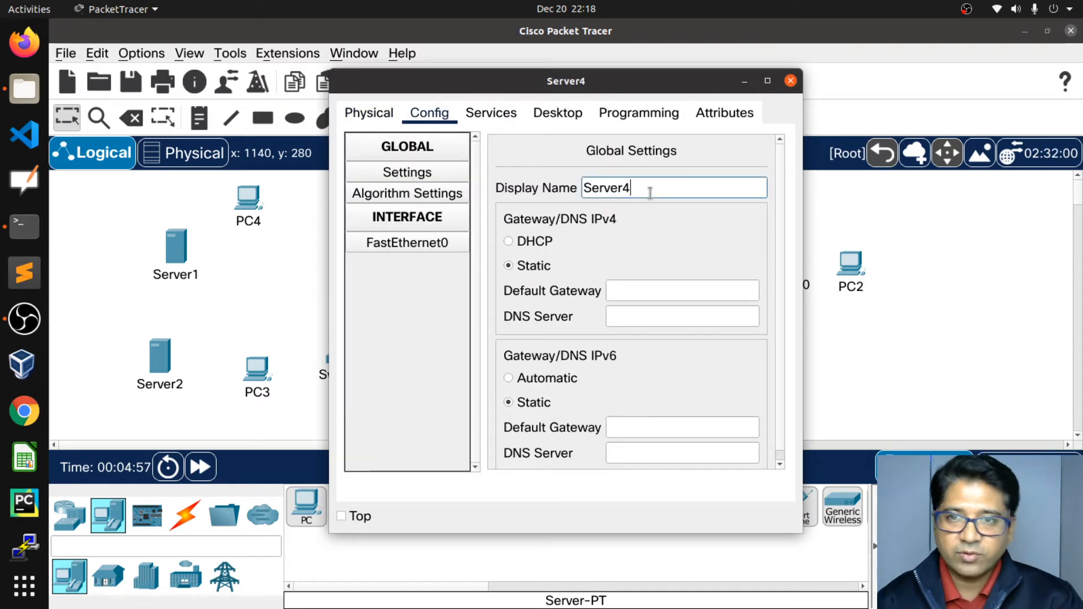
click(744, 82)
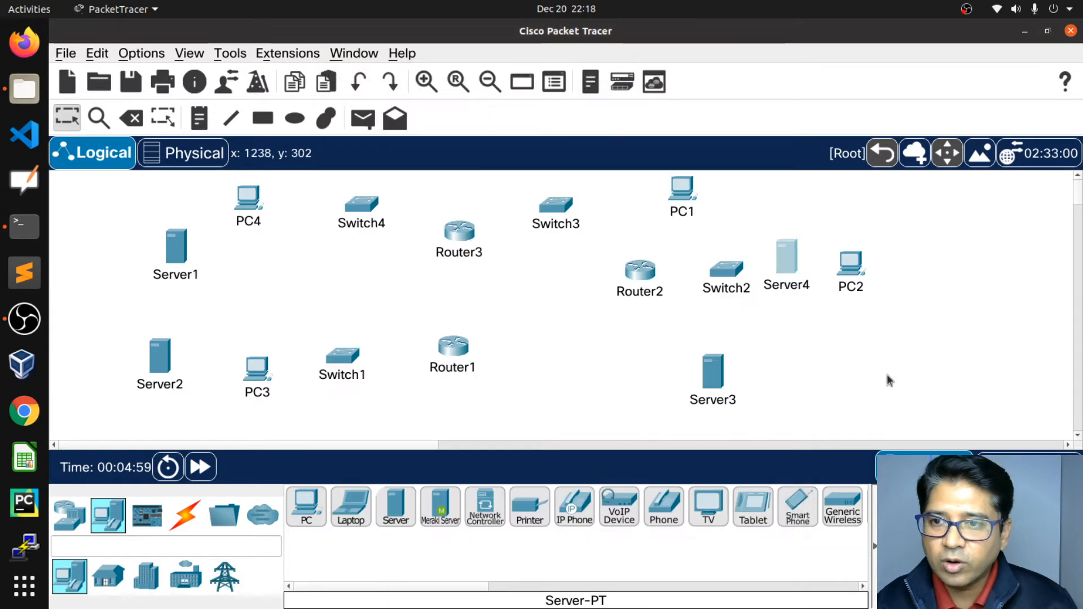
Rearrange the PCs and servers so each sits near the switch that has the same number.
drag(178, 260, 245, 300)
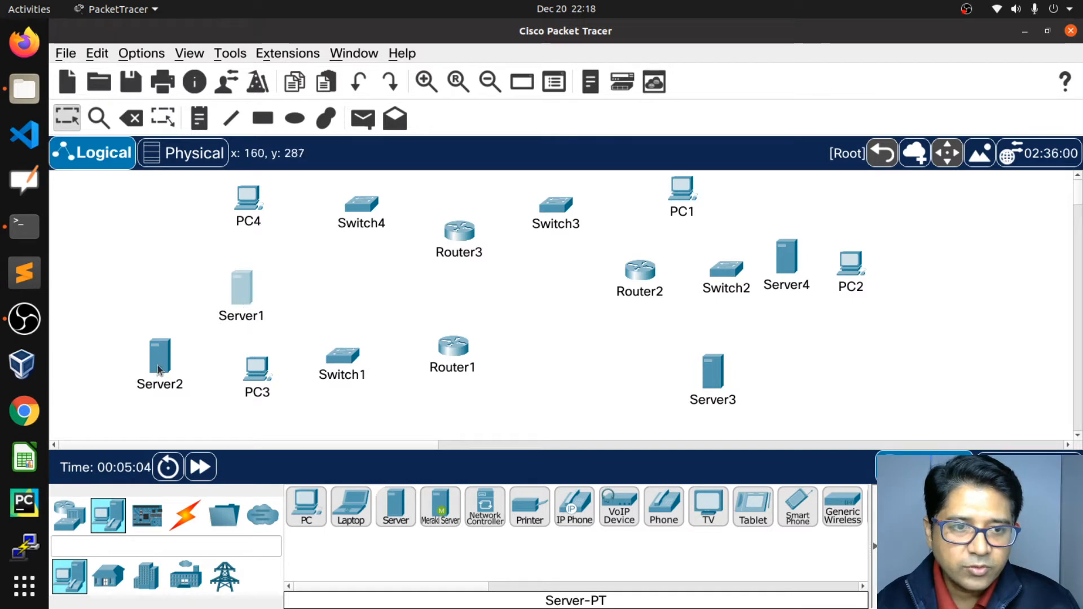
drag(159, 369, 816, 334)
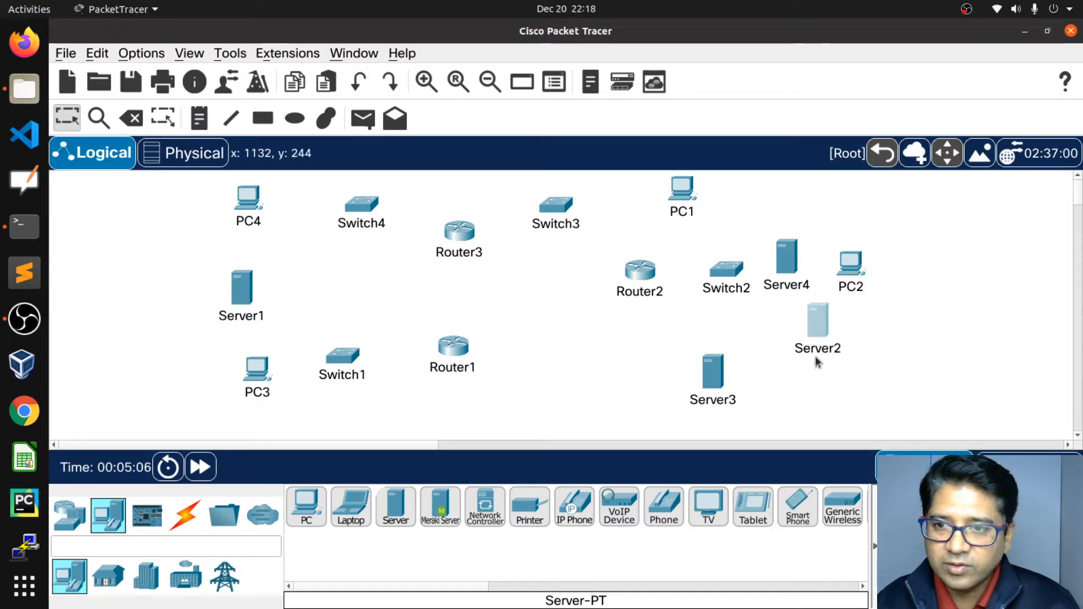
drag(787, 261, 182, 213)
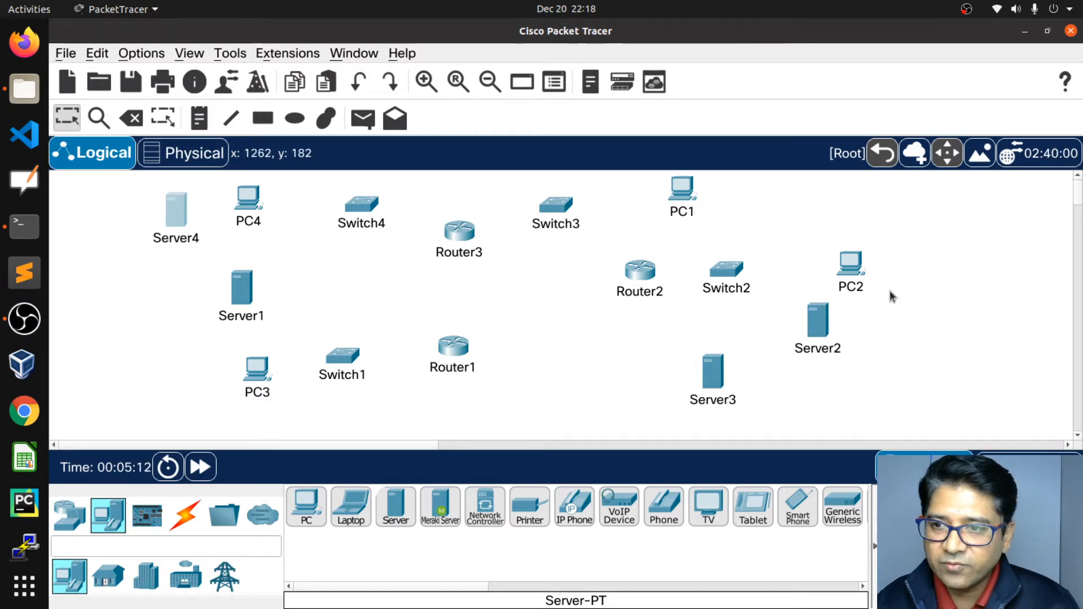
drag(848, 276, 822, 253)
drag(705, 381, 199, 365)
drag(273, 388, 730, 205)
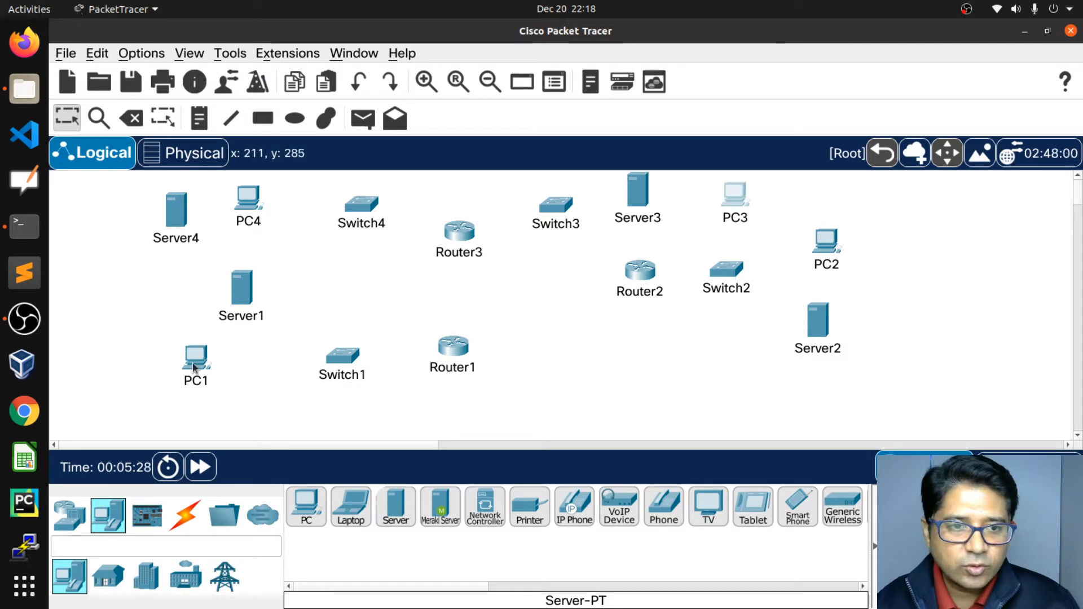
drag(197, 368, 234, 377)
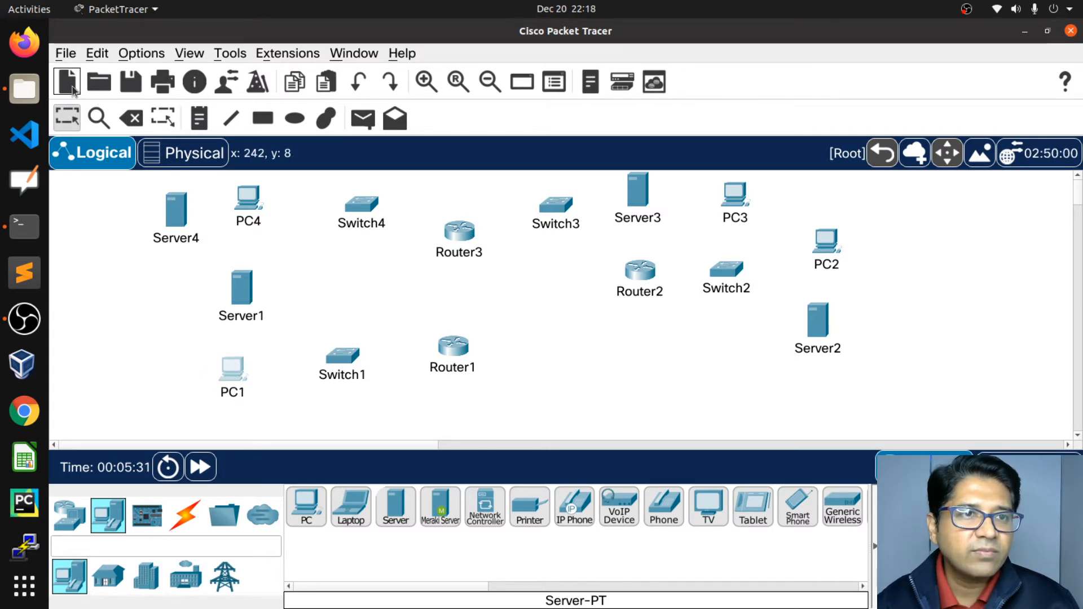
Save the network as a Packet Tracer activity file named 22_RoutingTopo in the saves folder.
click(68, 82)
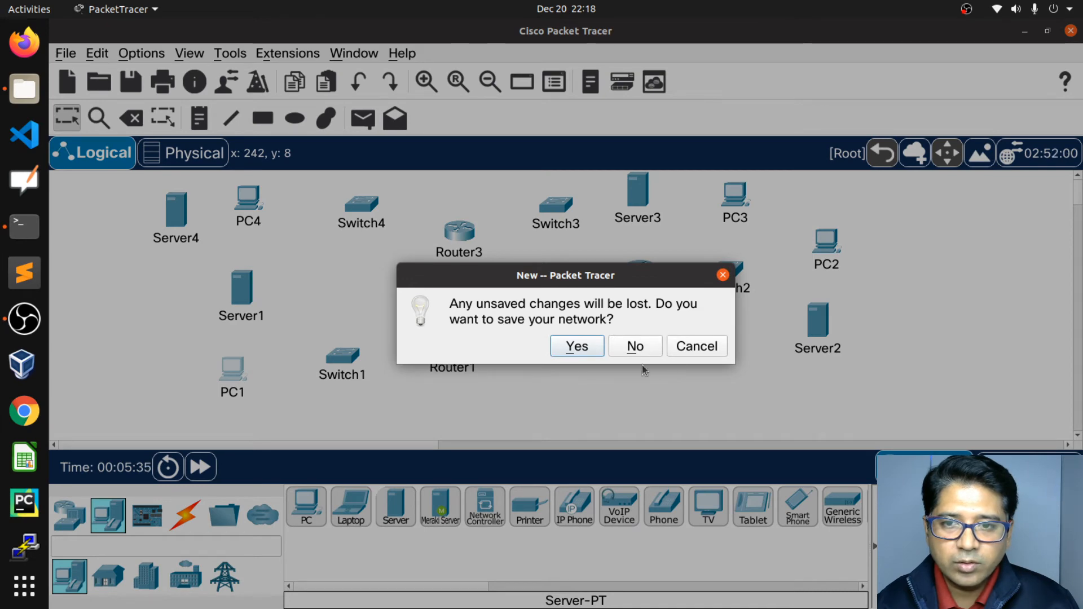
click(699, 347)
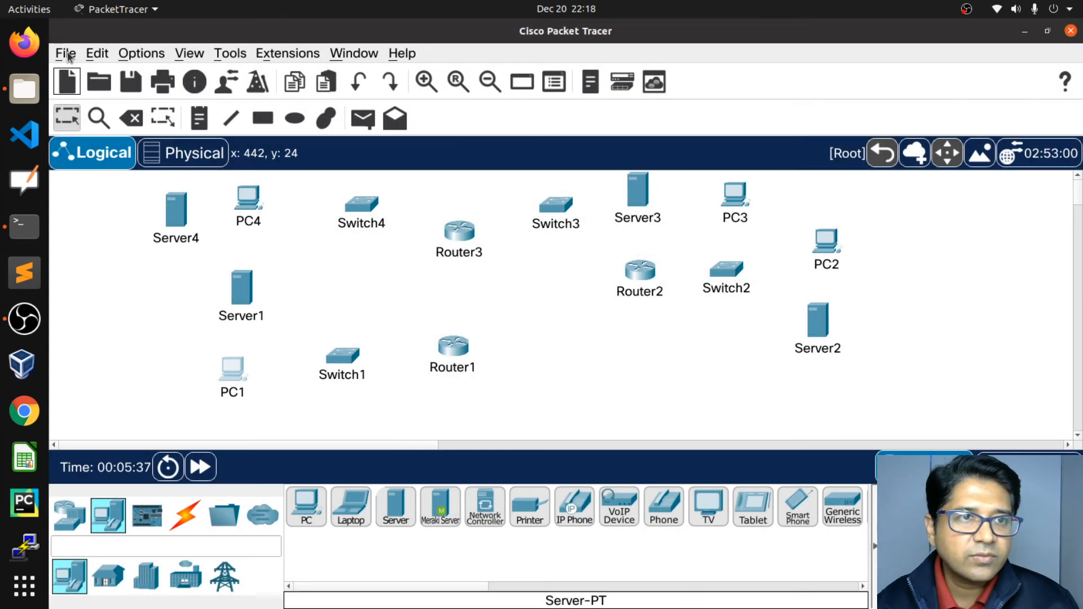
click(66, 54)
mouse_move(112, 143)
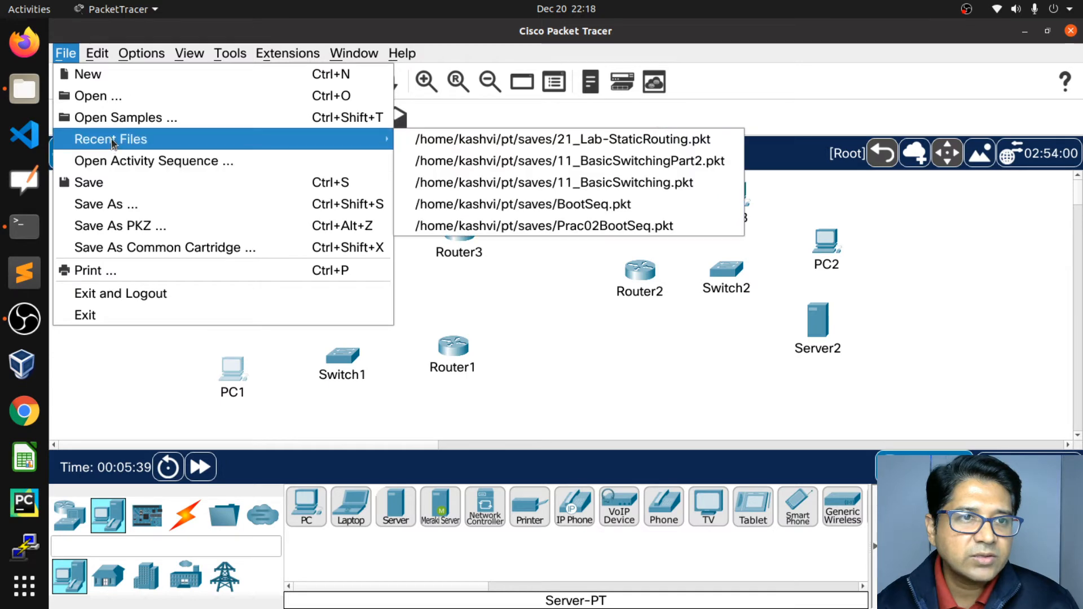
click(112, 204)
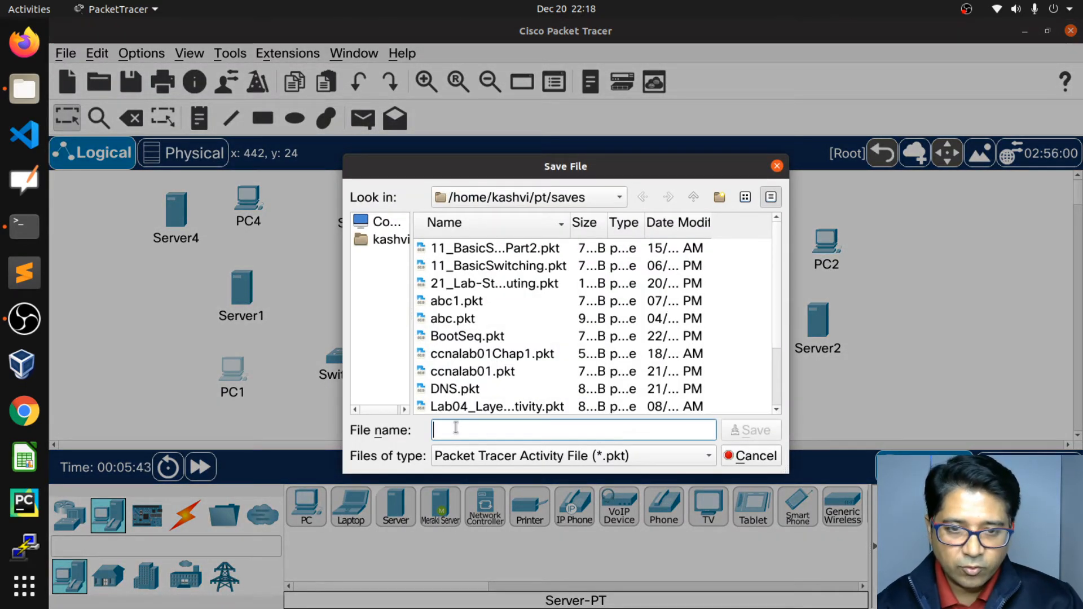
text(22)
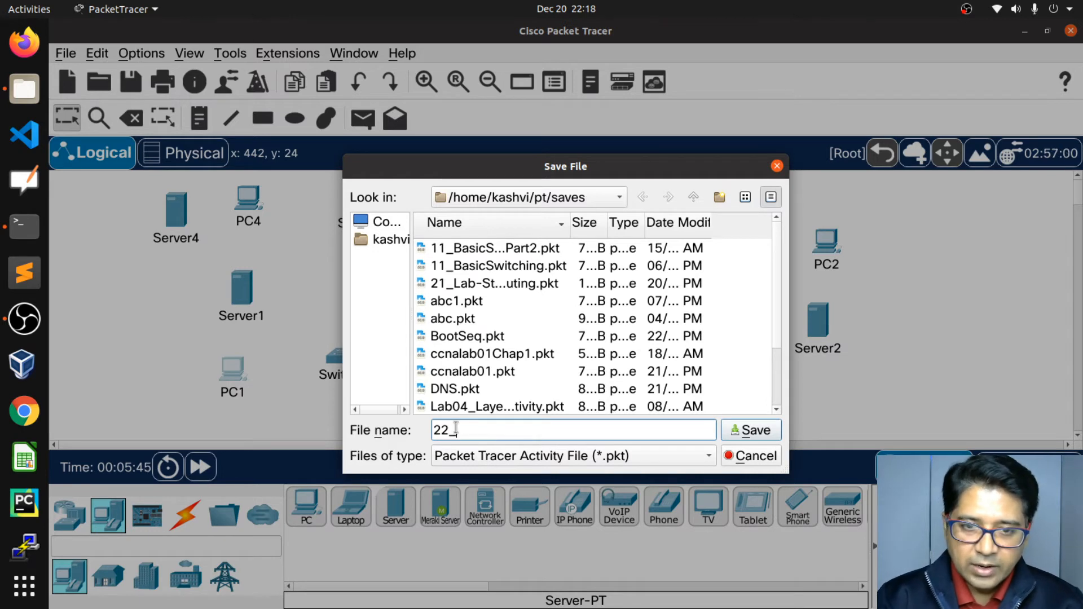
text(_Routin)
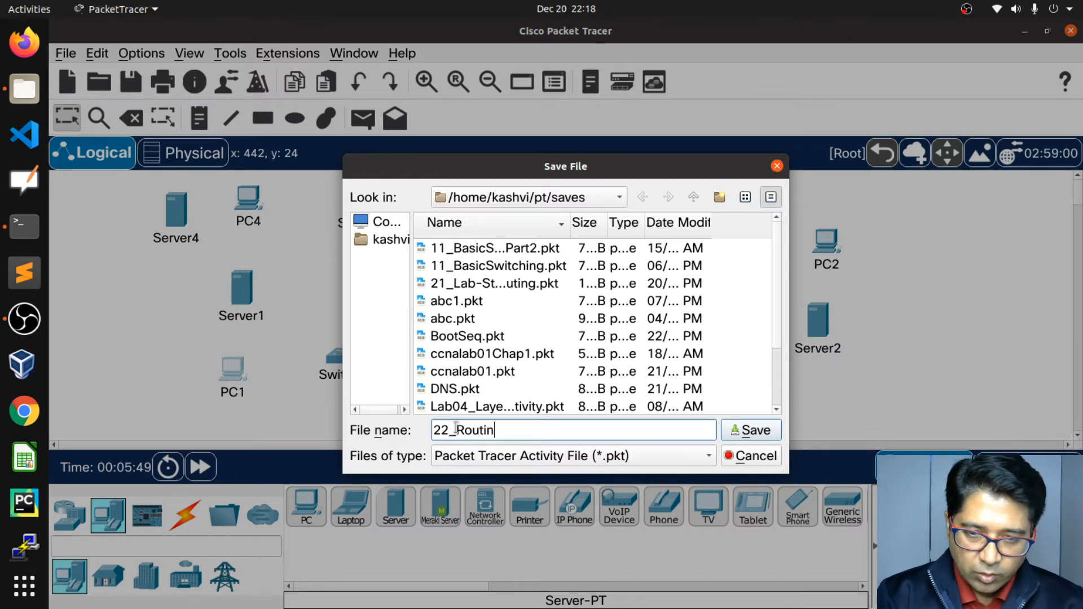
text(gTopo)
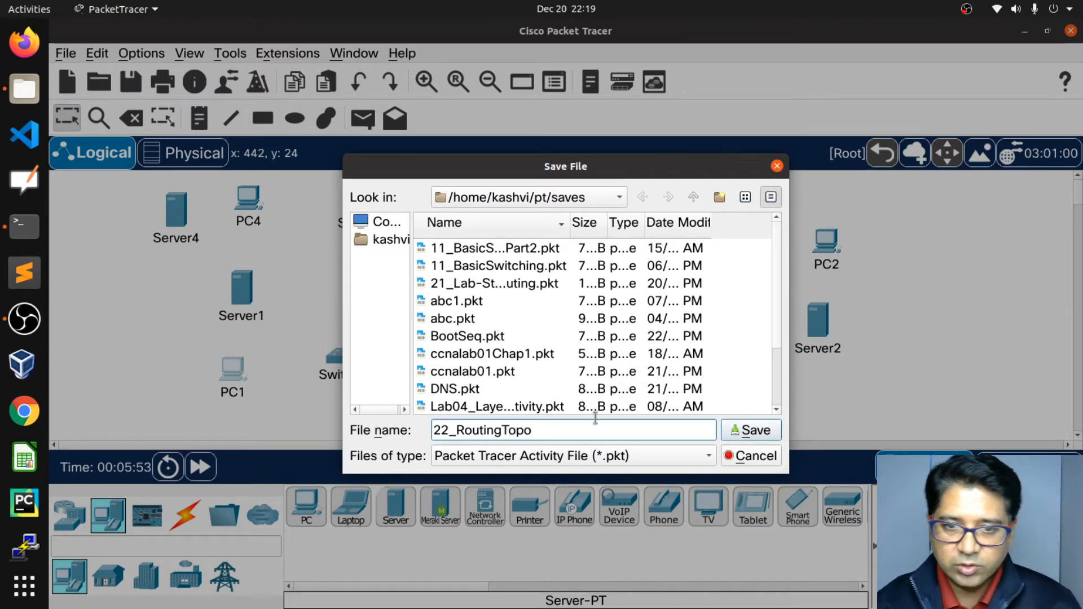
click(752, 432)
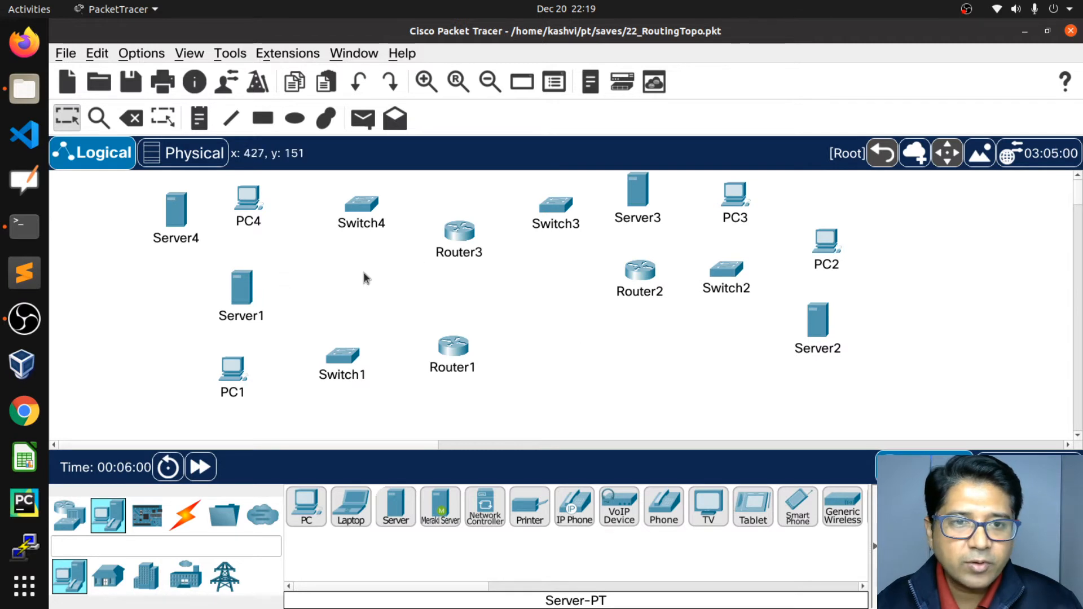
Adjust the positions of PC4 and Server4 near Switch4, and bring PC3 slightly closer to Server3.
drag(248, 204, 248, 198)
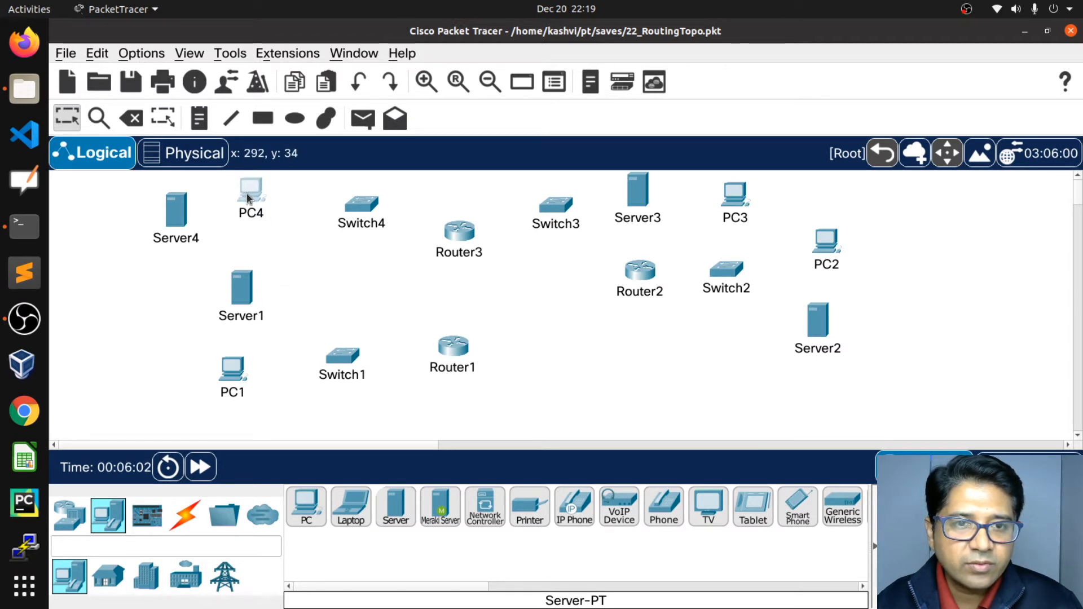
drag(175, 219, 189, 233)
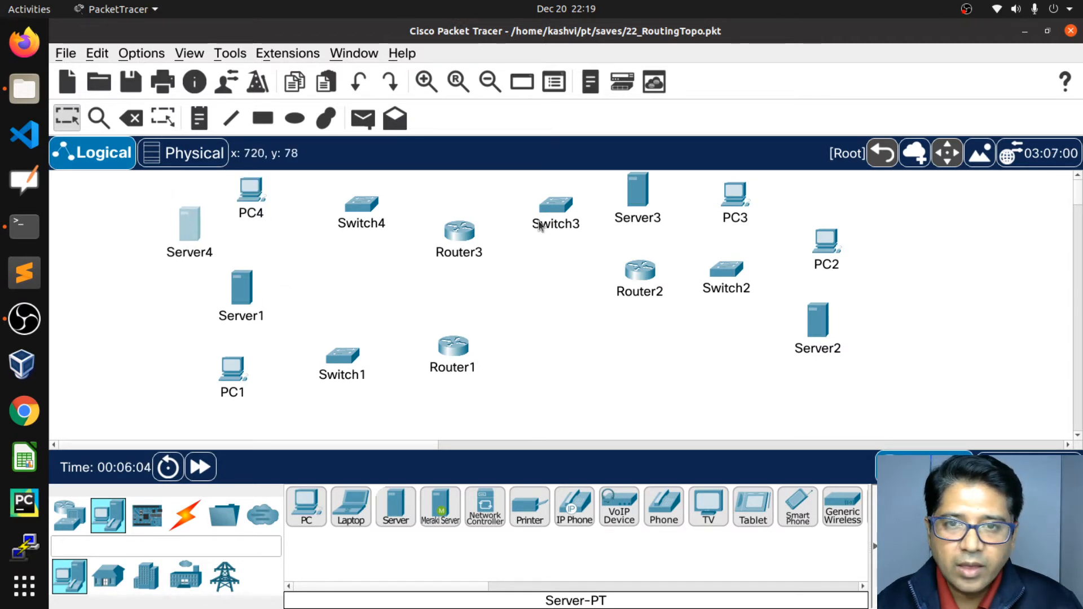
drag(743, 203, 727, 220)
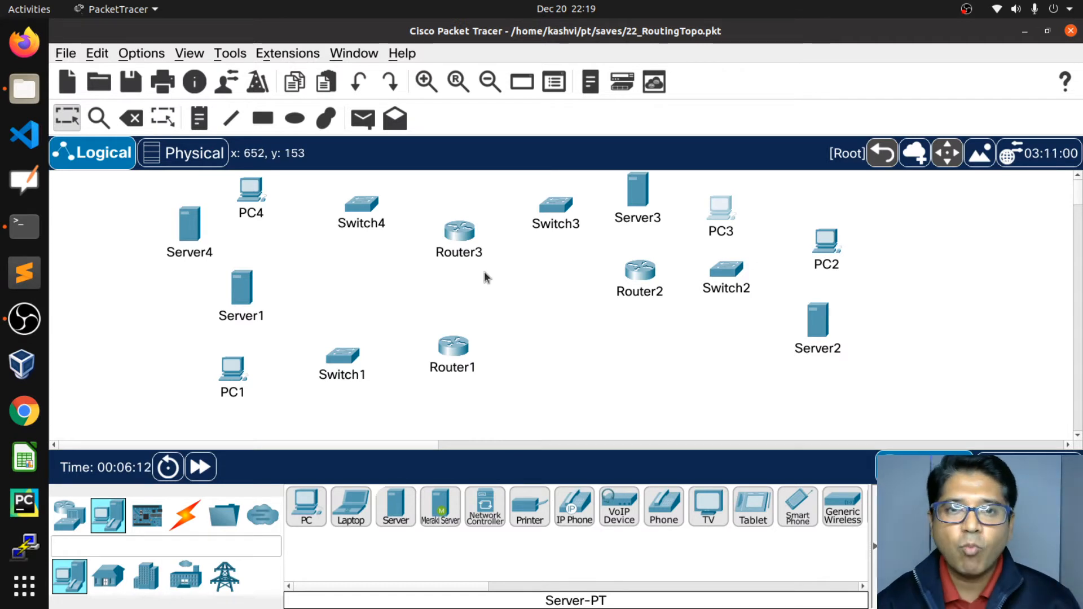
Open Router3's physical device view and try to install a NIM-ES2-4 module in its first empty slot with the power on.
click(459, 239)
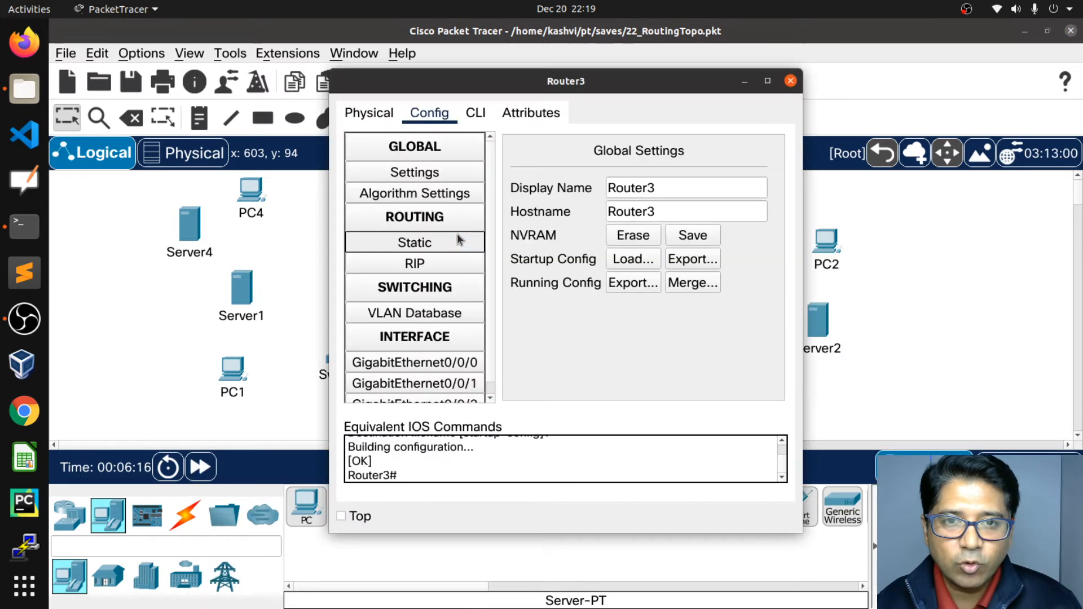
click(468, 121)
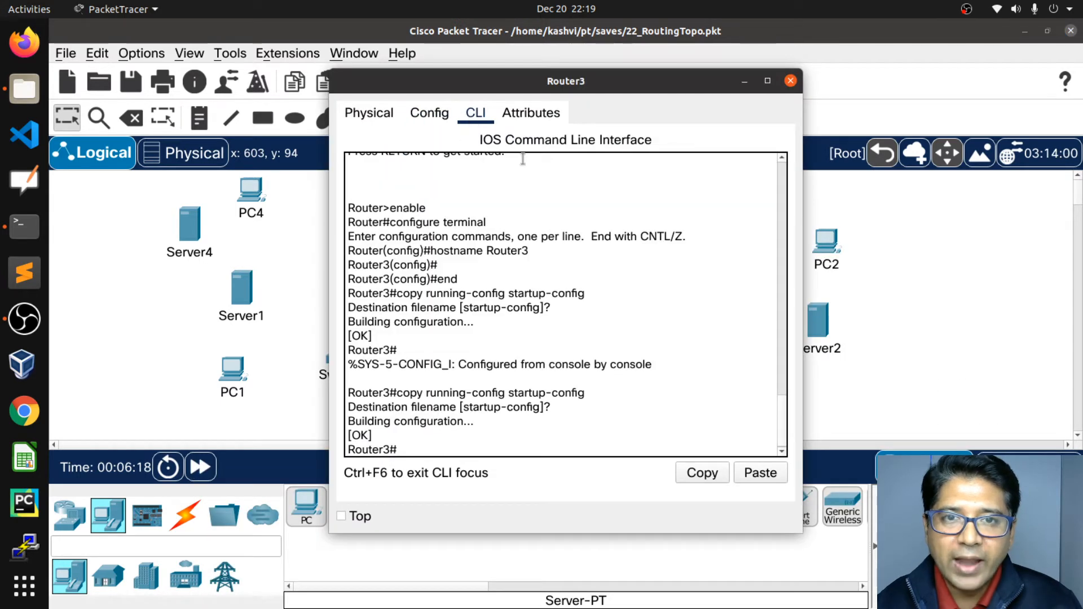
click(414, 125)
click(369, 112)
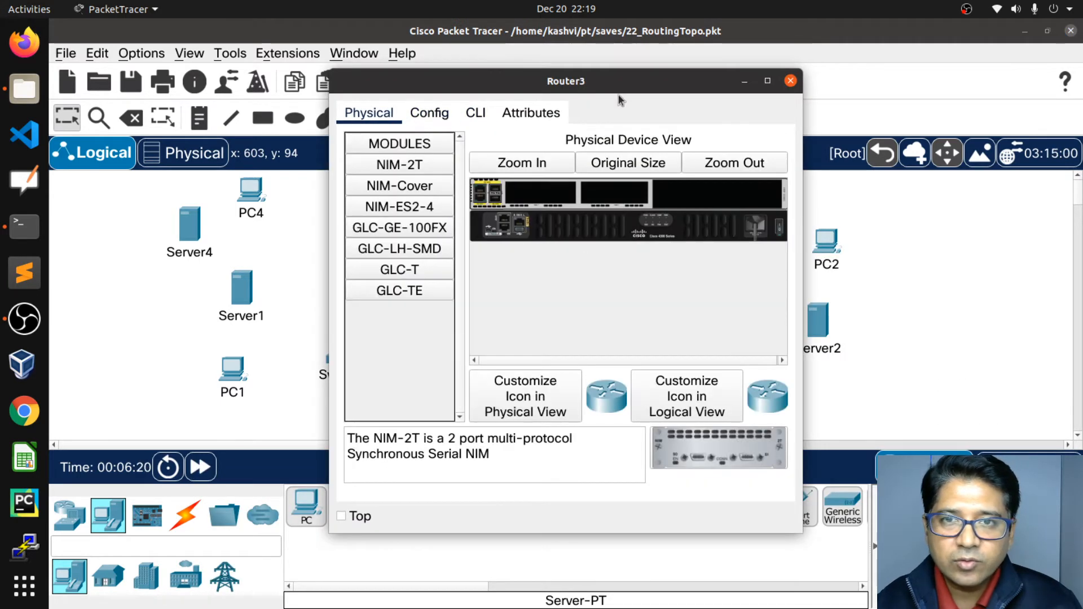
drag(611, 86, 782, 96)
click(695, 176)
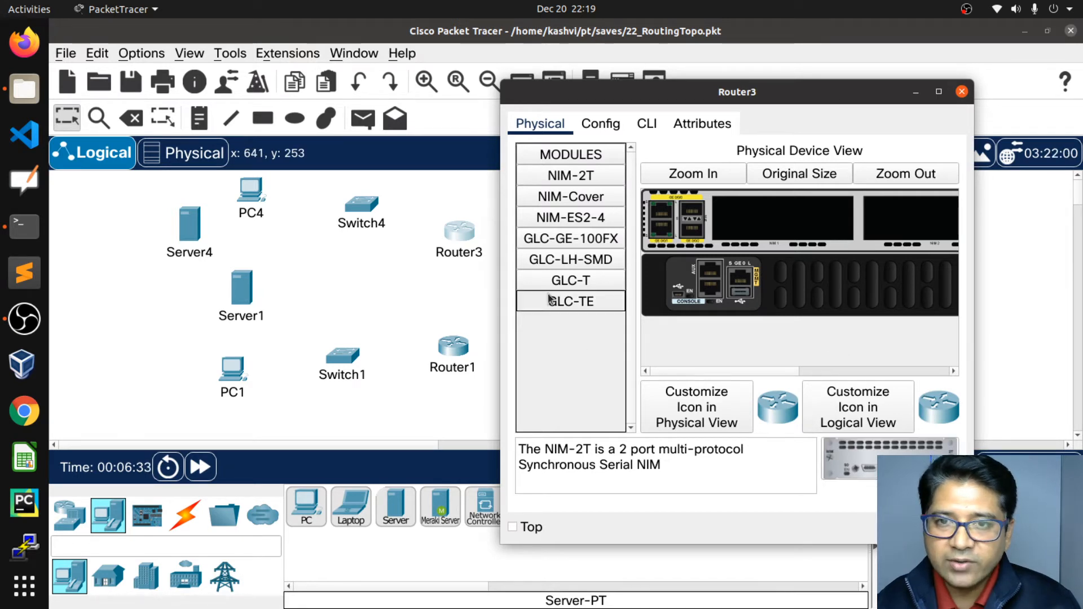
drag(568, 221, 768, 220)
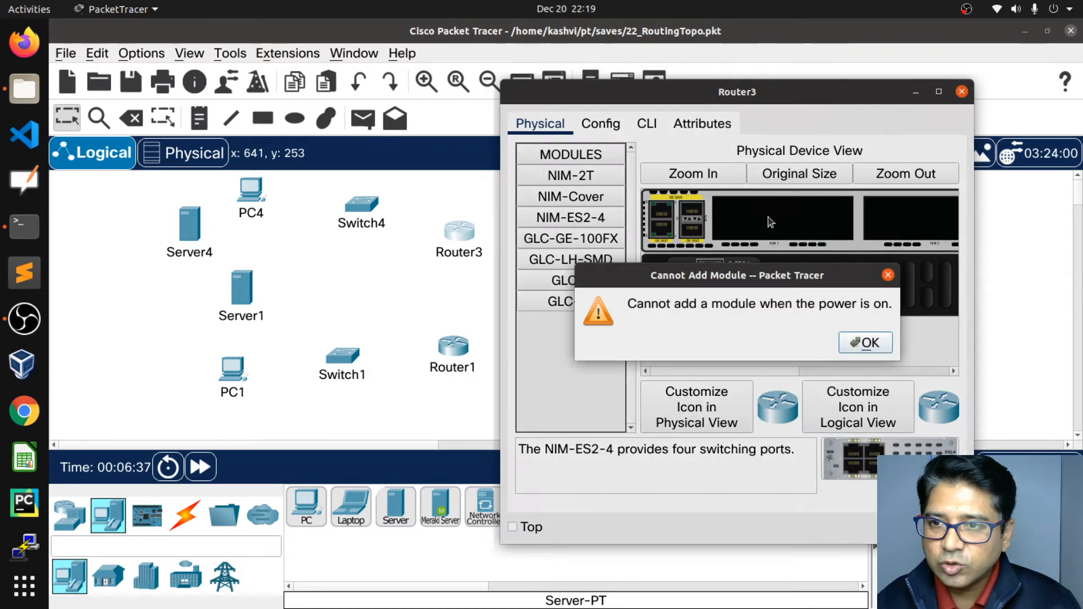
click(863, 344)
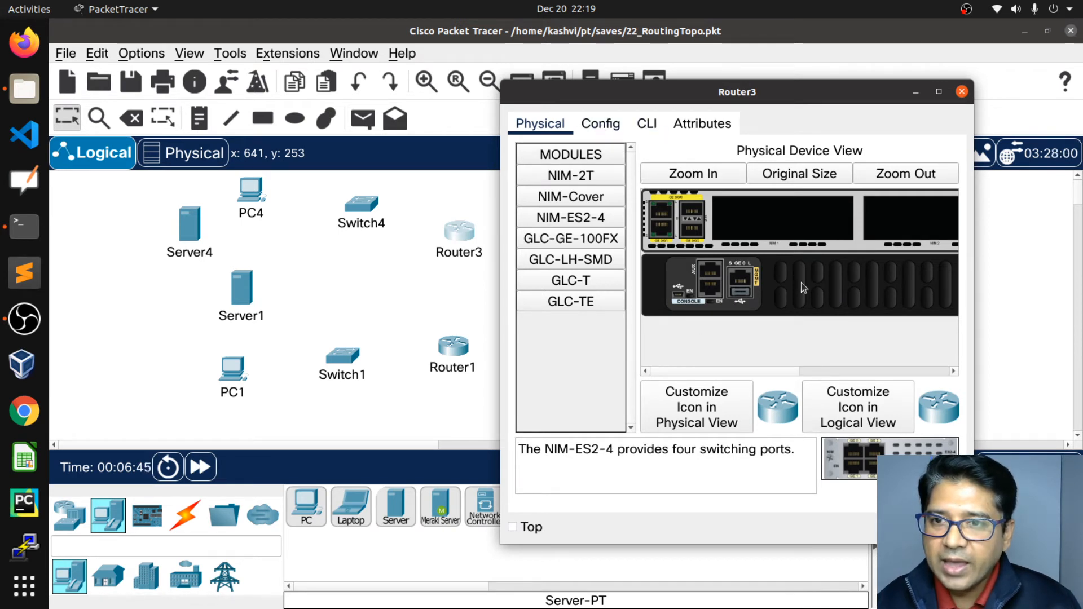
Power off Router3 and install a NIM-ES2-4 module in its first empty slot.
drag(720, 372, 1012, 374)
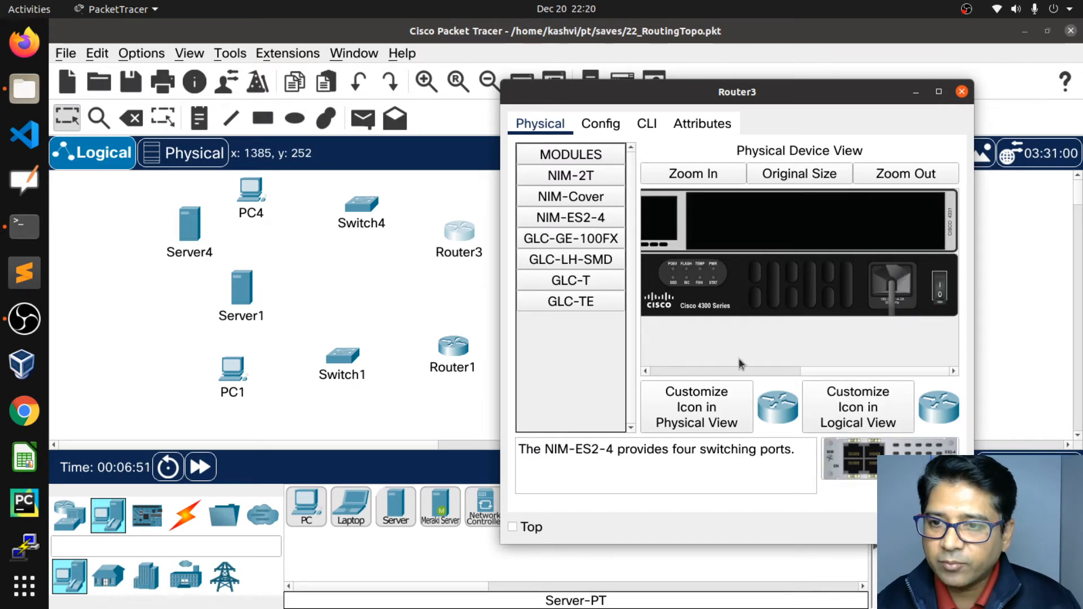
drag(826, 370, 609, 384)
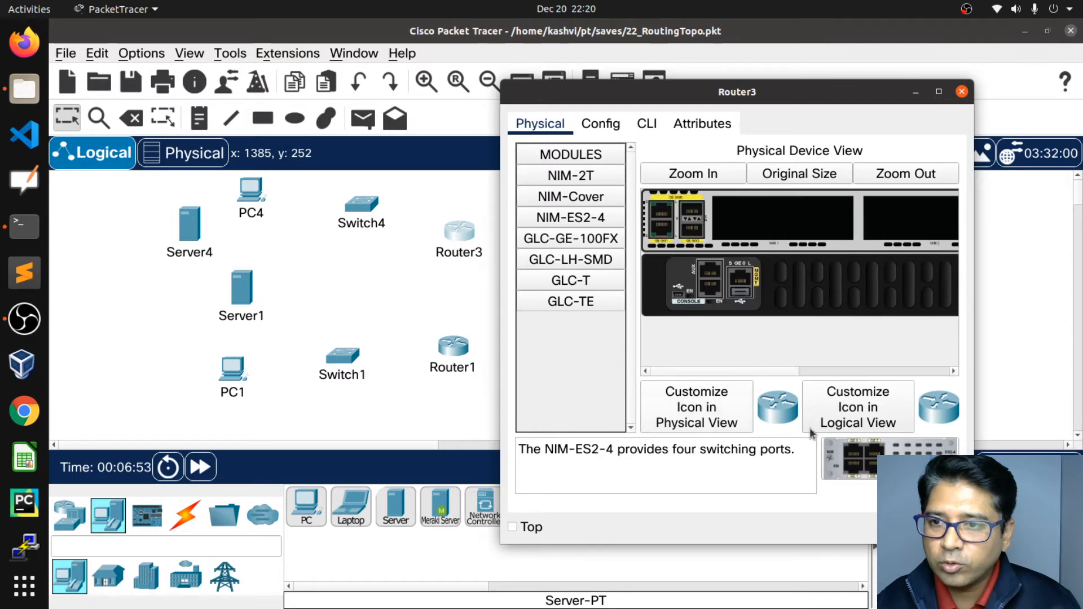
drag(846, 458, 781, 218)
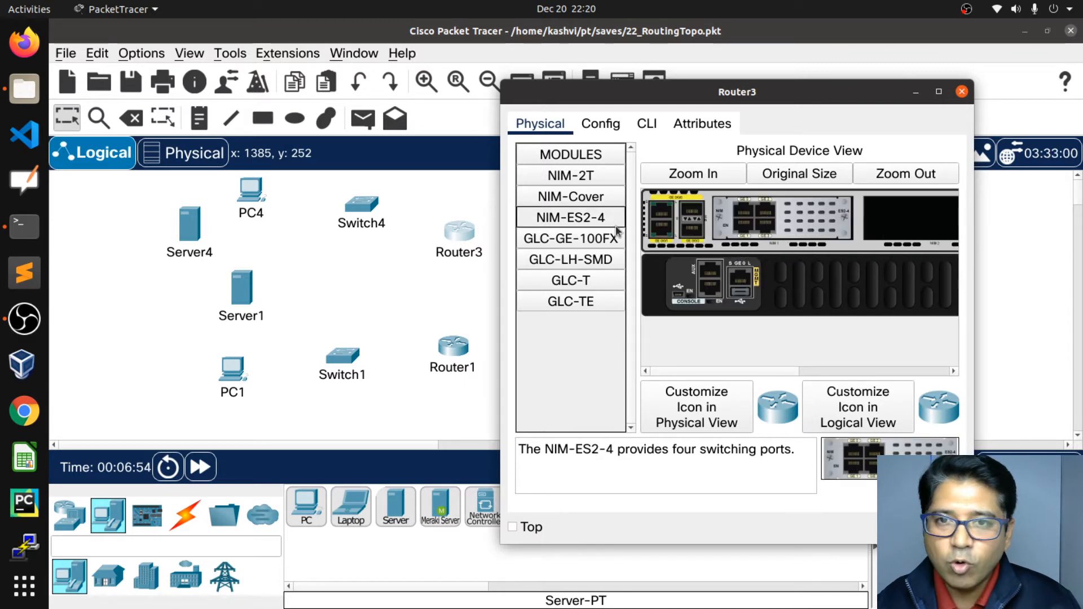
Install a NIM-2T serial module in Router3's second slot and power the router back on.
click(584, 176)
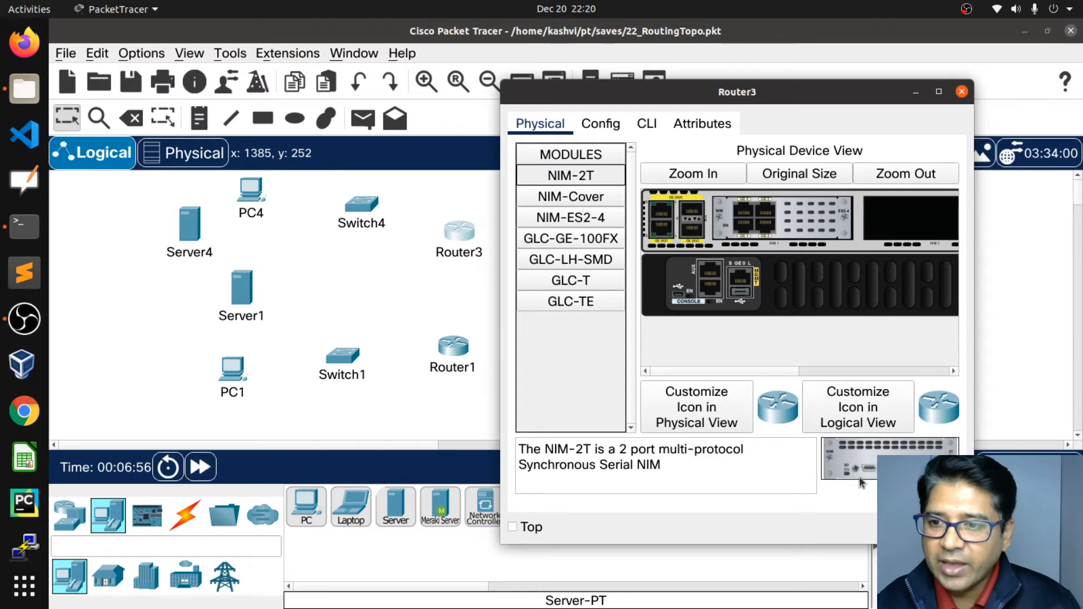
drag(859, 476, 912, 226)
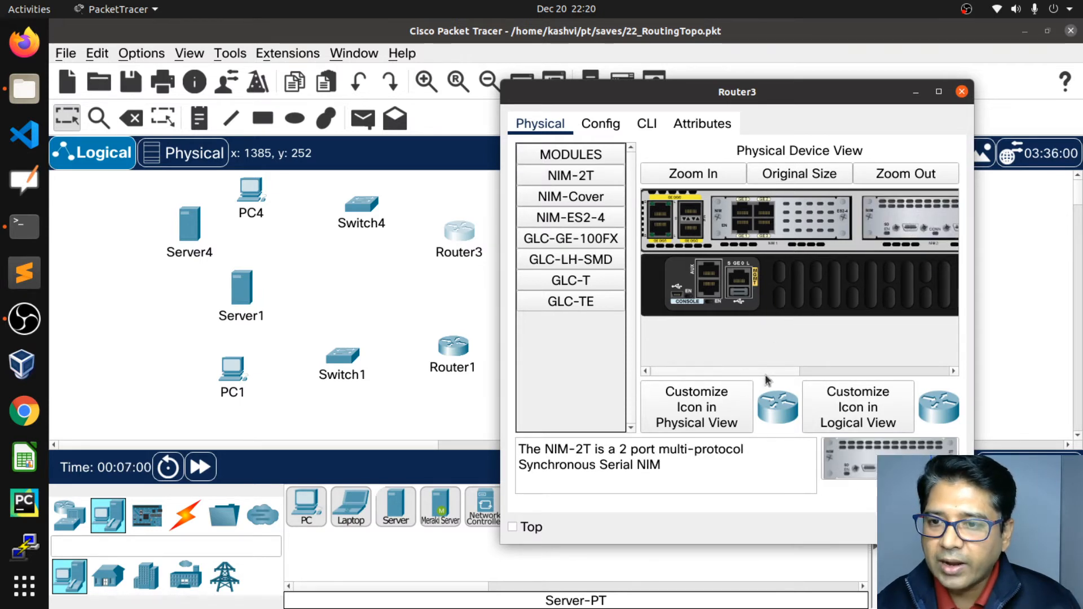
drag(766, 375, 935, 375)
click(939, 292)
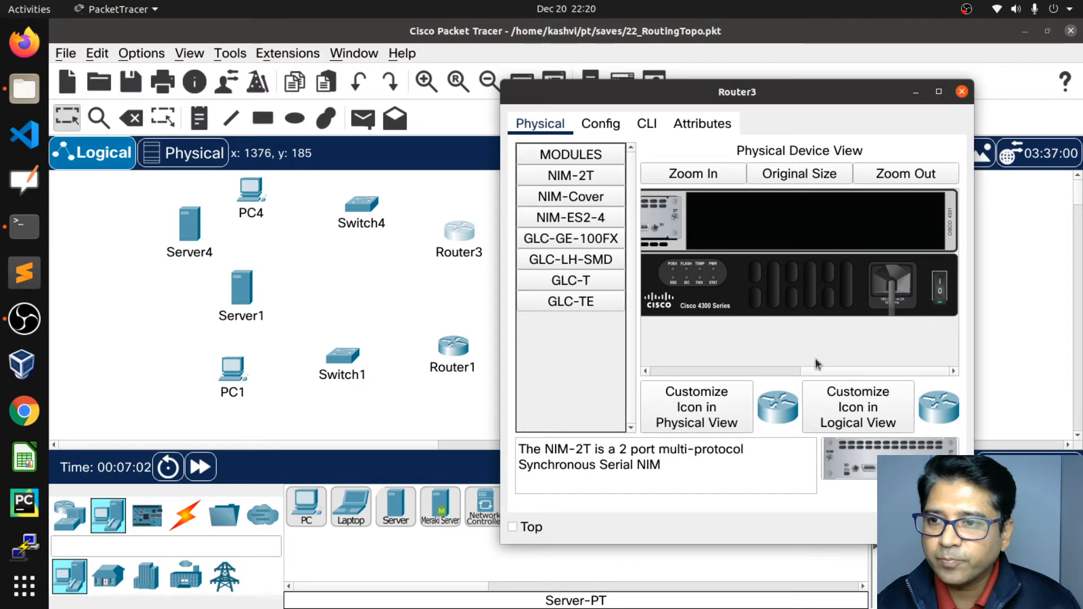
click(447, 288)
Power off Router1 in its physical device view and install an HWIC-4ESW module in its first empty slot.
click(462, 346)
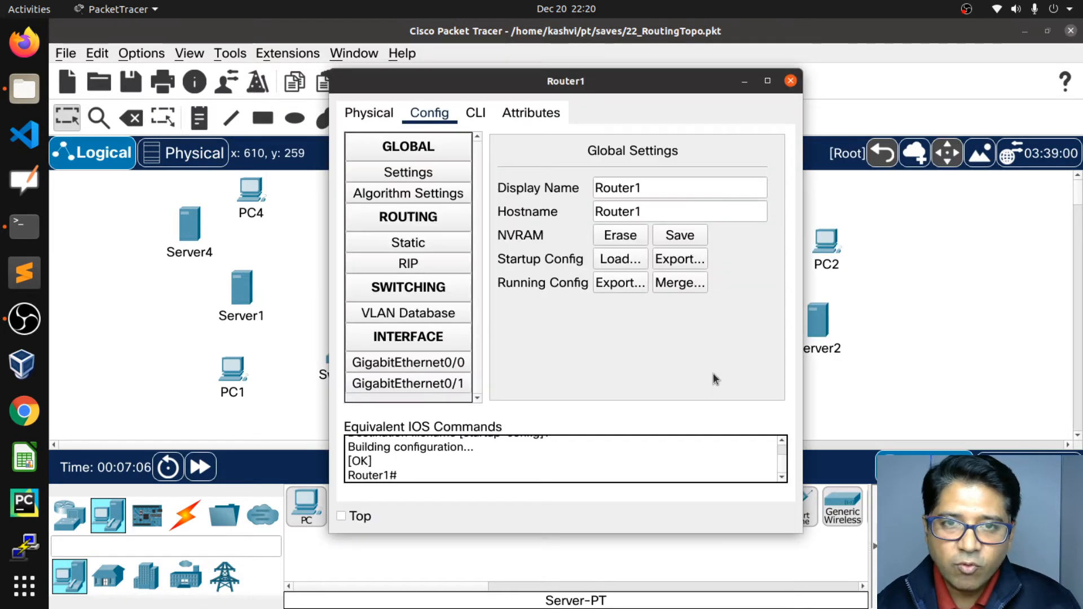
click(364, 116)
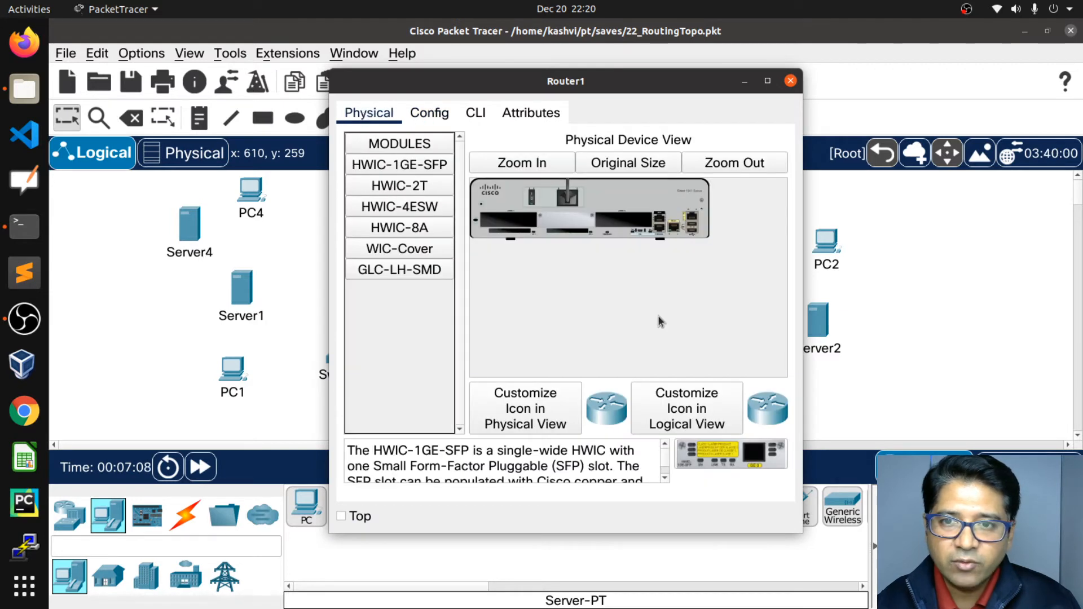
click(520, 168)
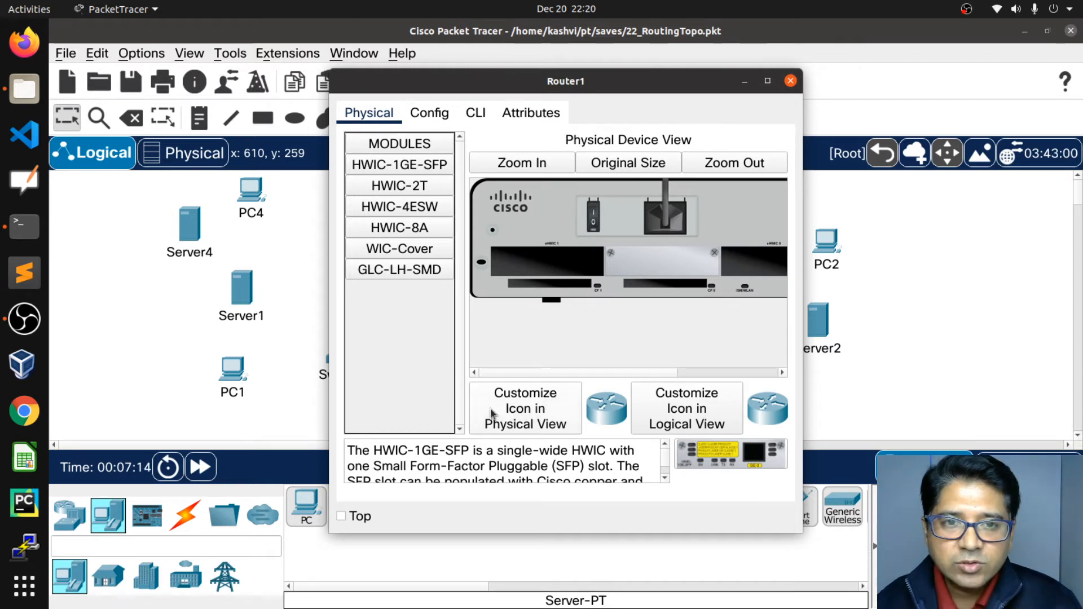
click(398, 209)
drag(724, 456, 544, 263)
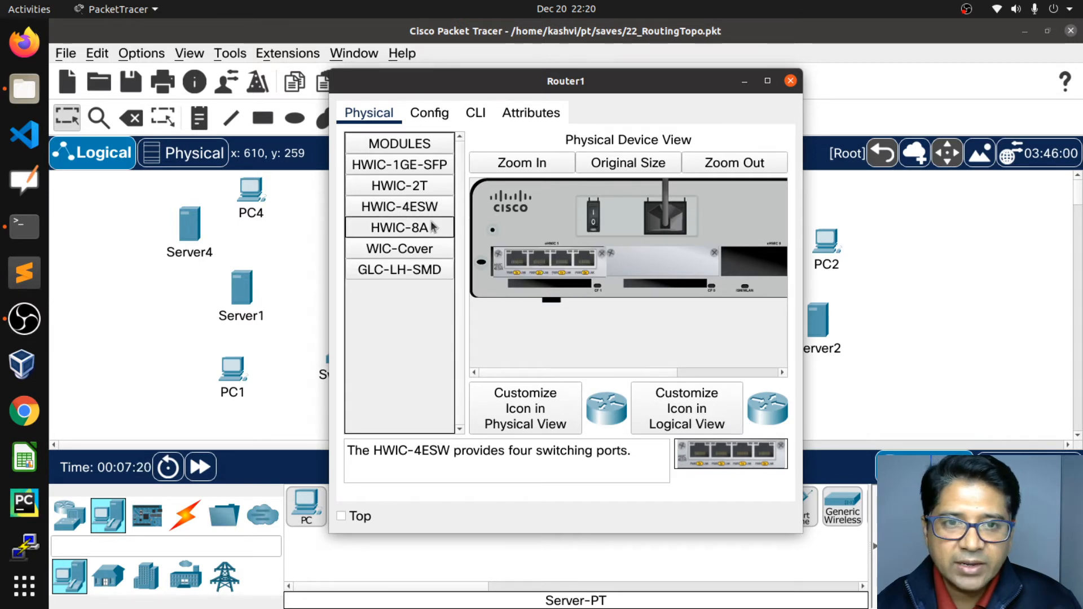
Install an HWIC-2T serial module in Router1's other empty slot and power the router back on.
click(395, 187)
drag(746, 463, 758, 264)
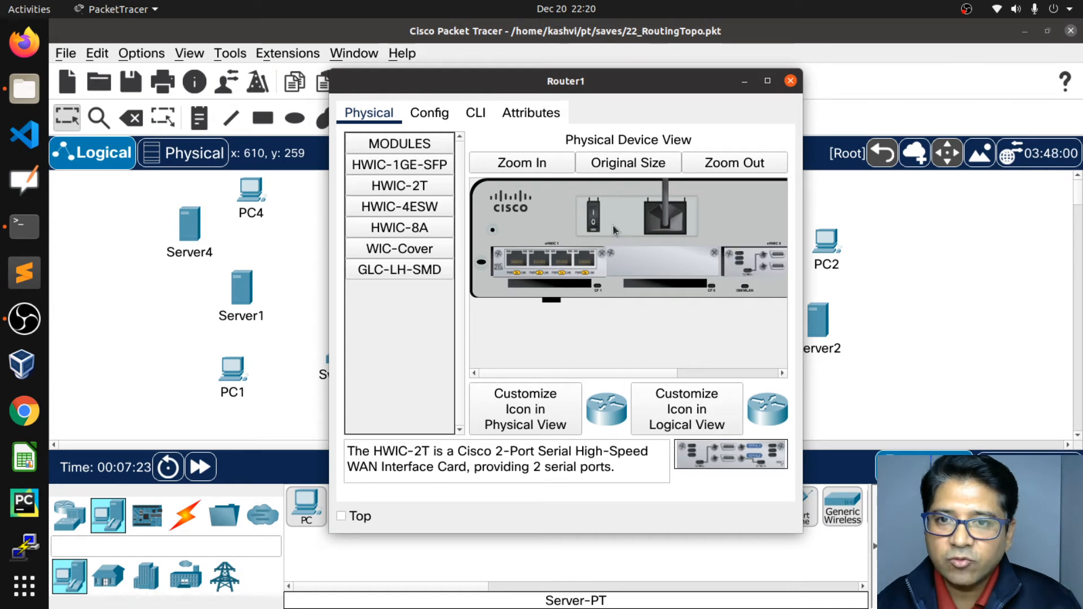
click(595, 223)
click(922, 243)
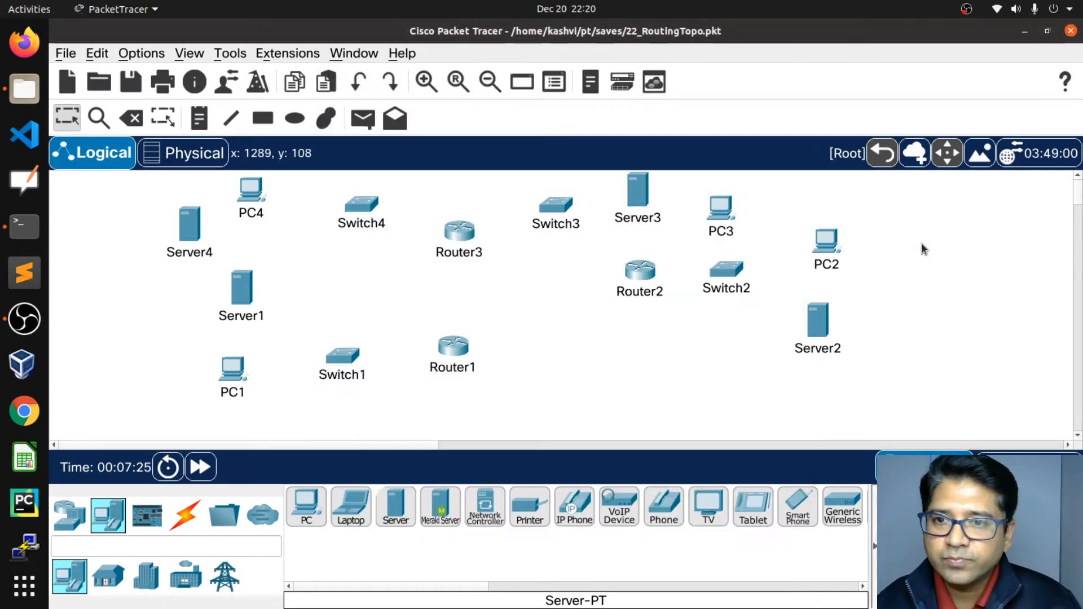
Examine Router2's available modules and built-in ports in its physical device view.
click(643, 270)
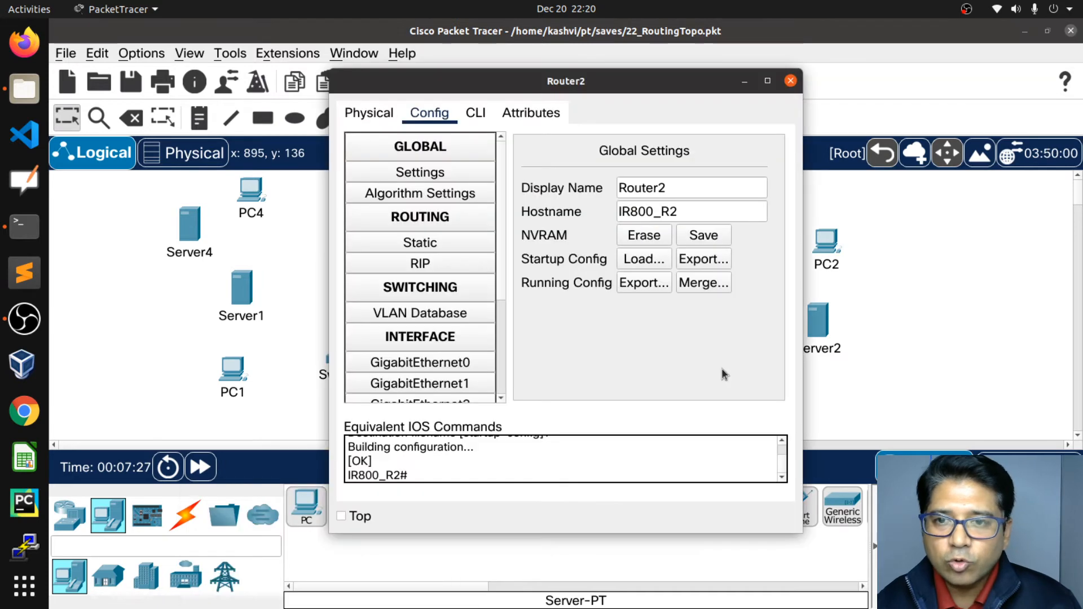
click(361, 116)
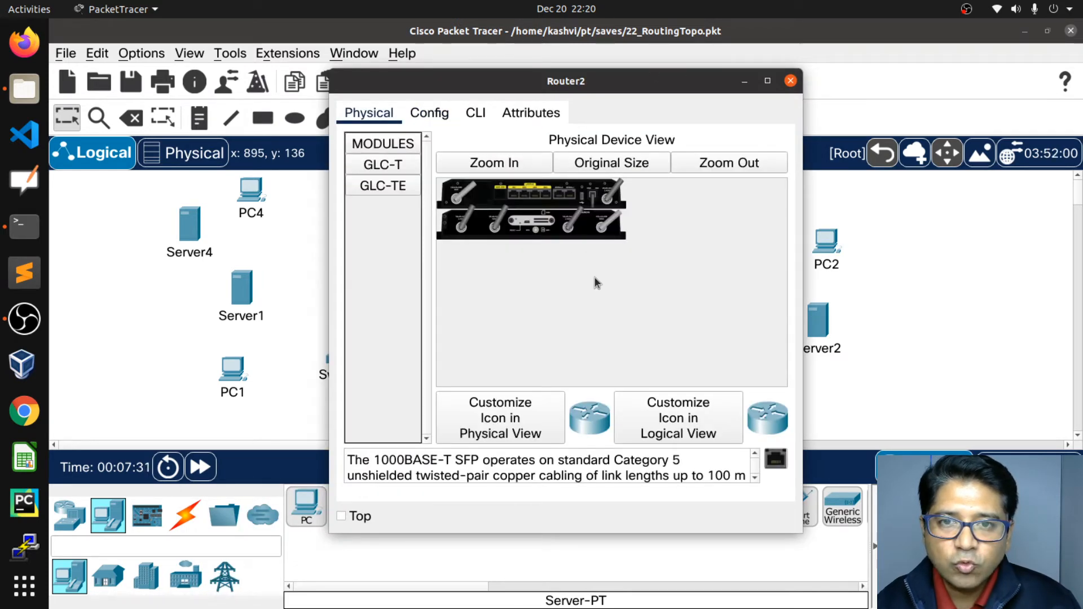
click(495, 167)
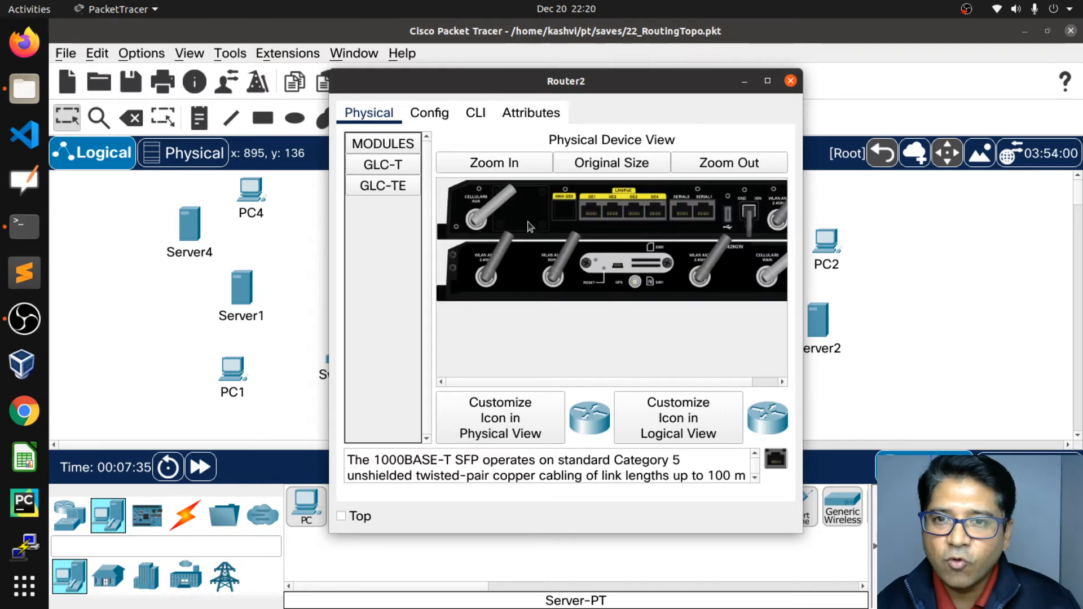
click(744, 82)
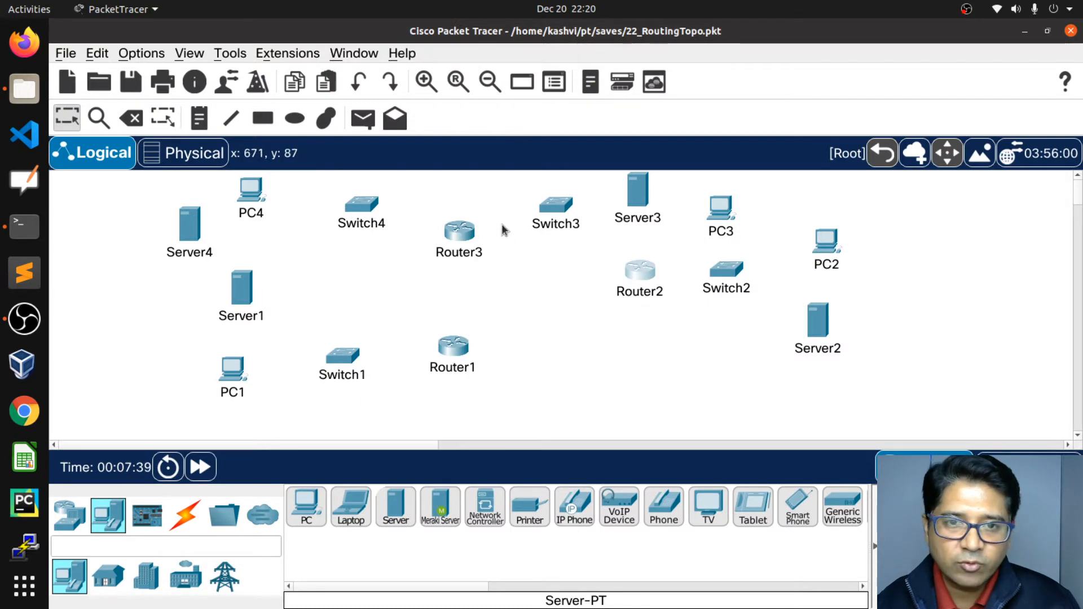
Connect Router3's Serial0/2/0 to Router1's Serial0/0/0 with a Serial DCE cable.
mouse_move(446, 374)
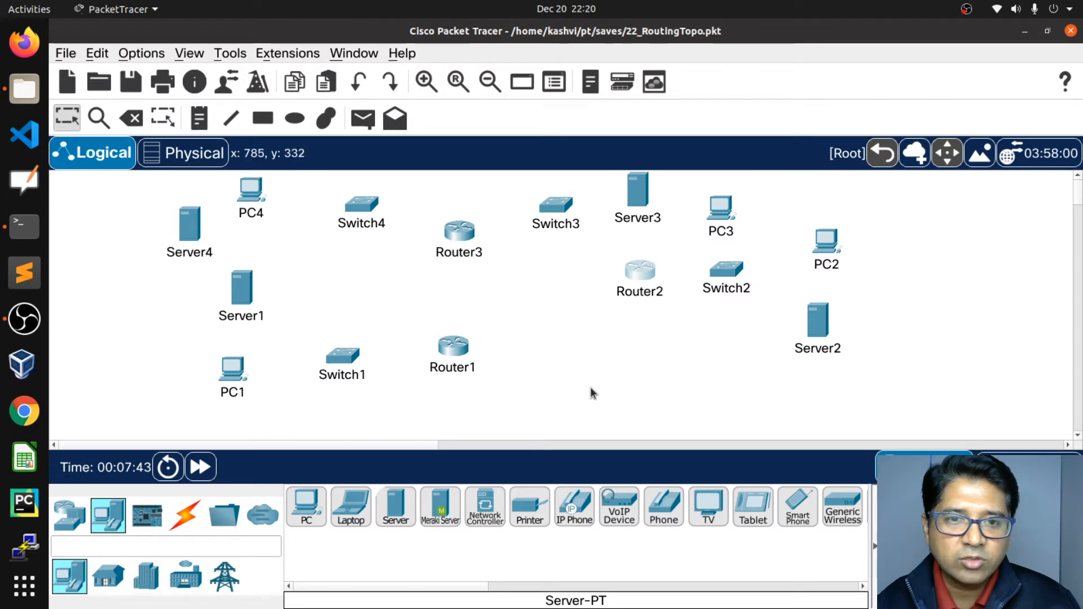
click(185, 515)
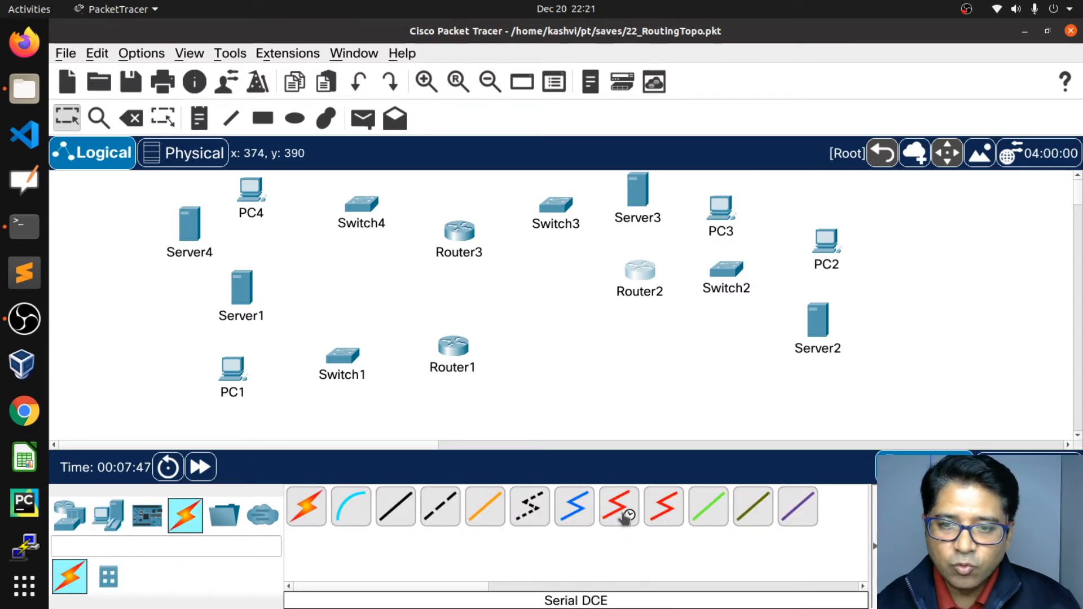
click(618, 512)
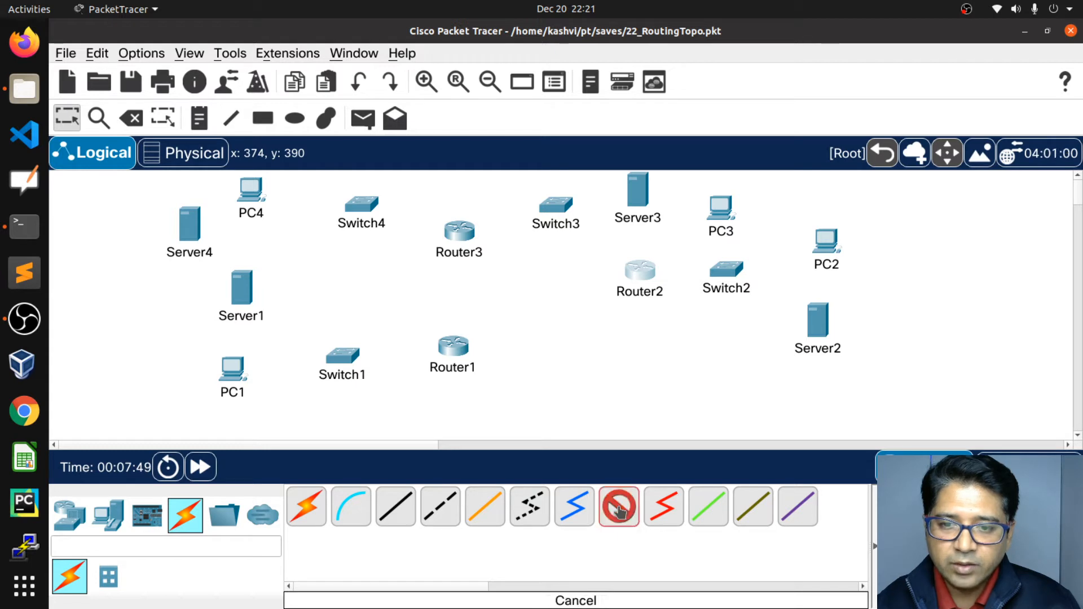
click(460, 233)
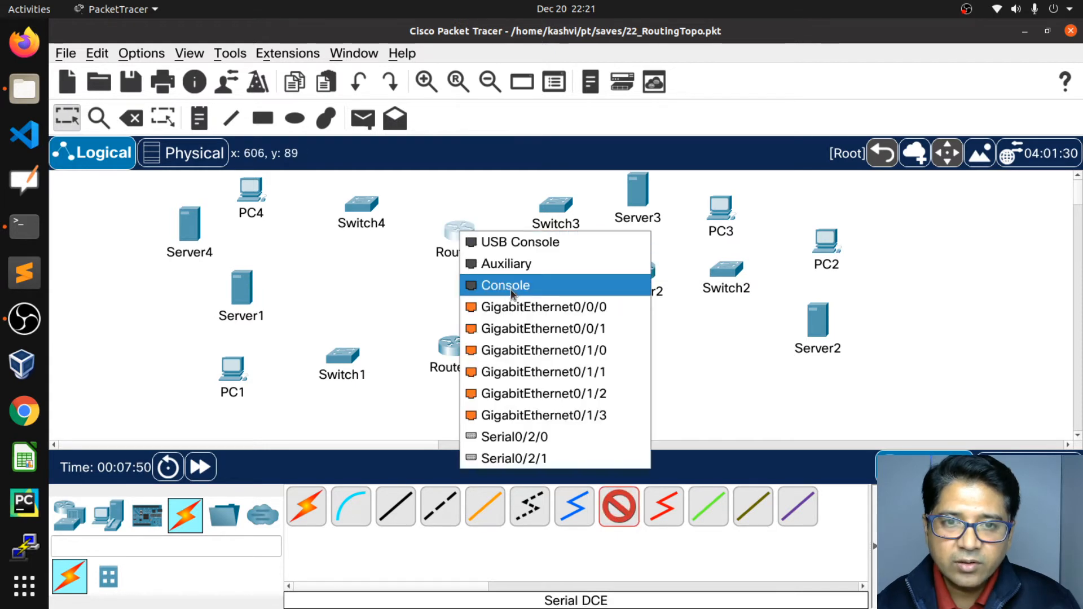
click(520, 441)
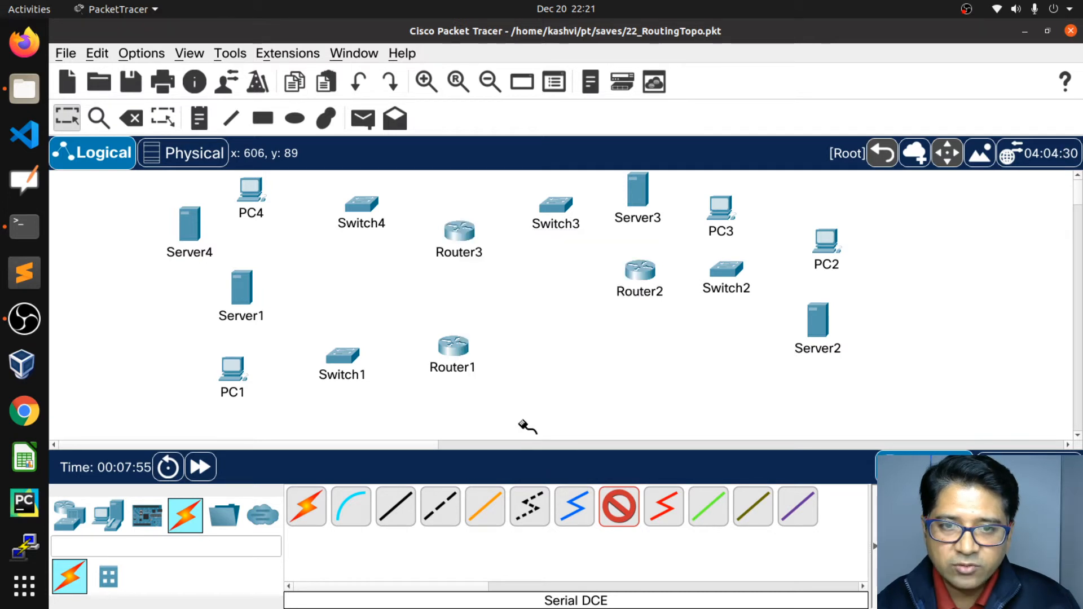
click(455, 346)
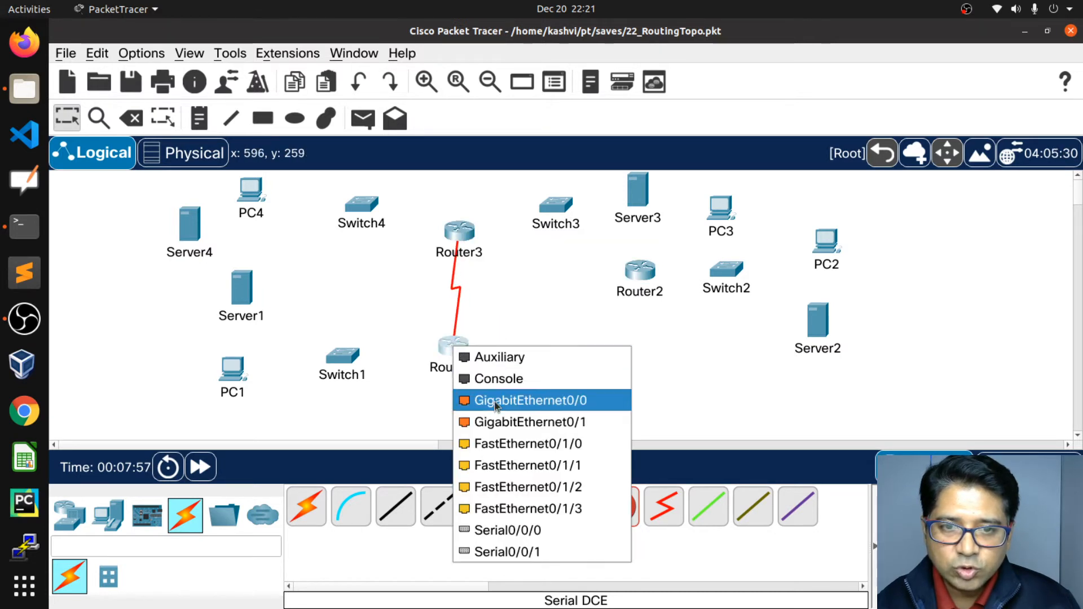
click(511, 533)
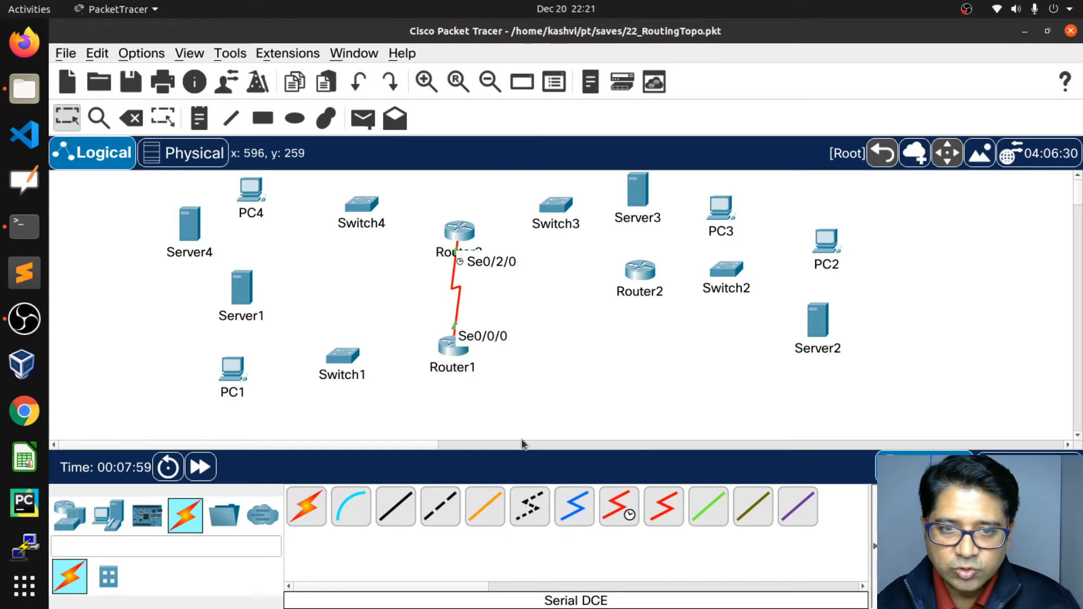
Connect Router3's GigabitEthernet0/1/0 to Router2's GigabitEthernet1 with a Copper Cross-Over cable.
click(444, 512)
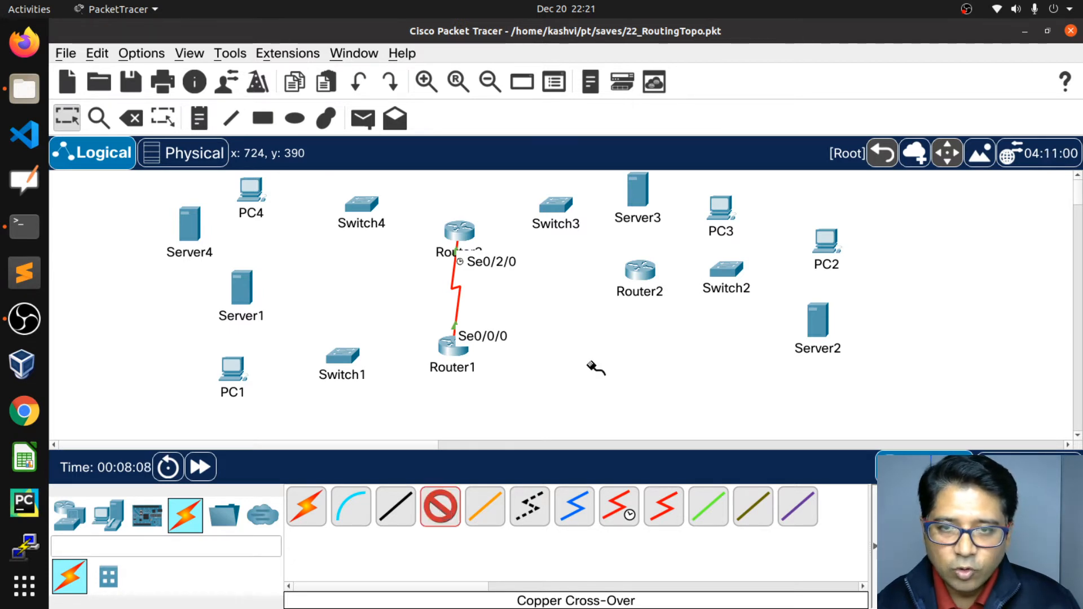
click(460, 233)
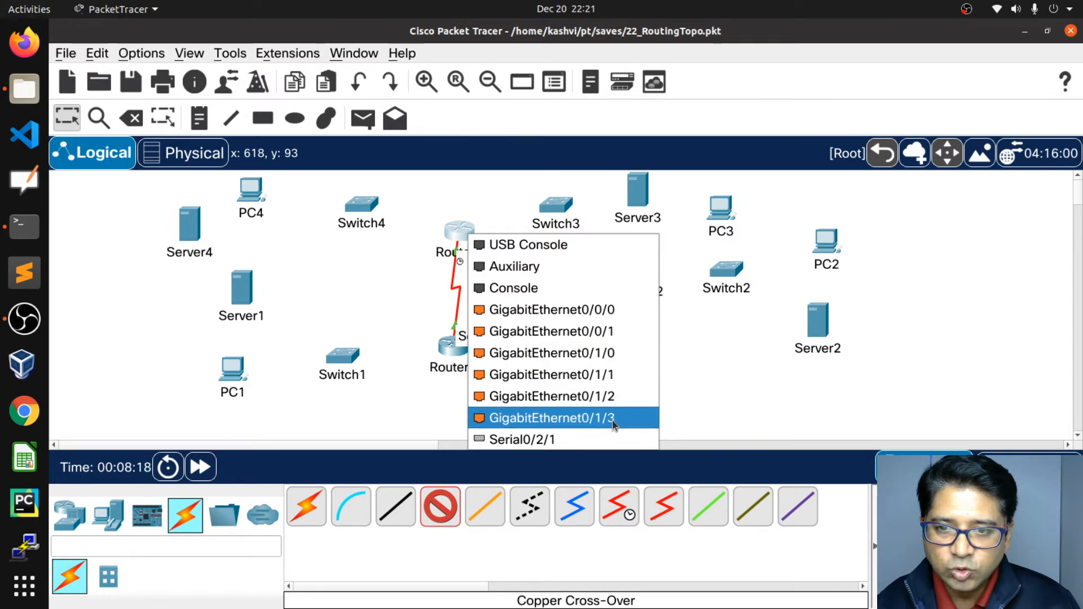
click(570, 354)
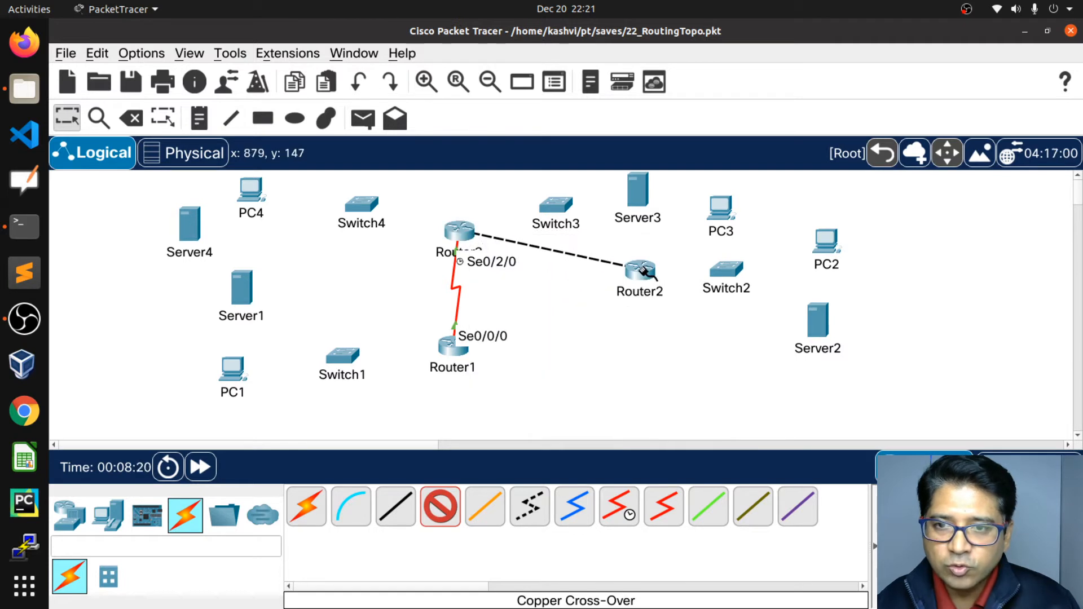
click(642, 270)
click(696, 304)
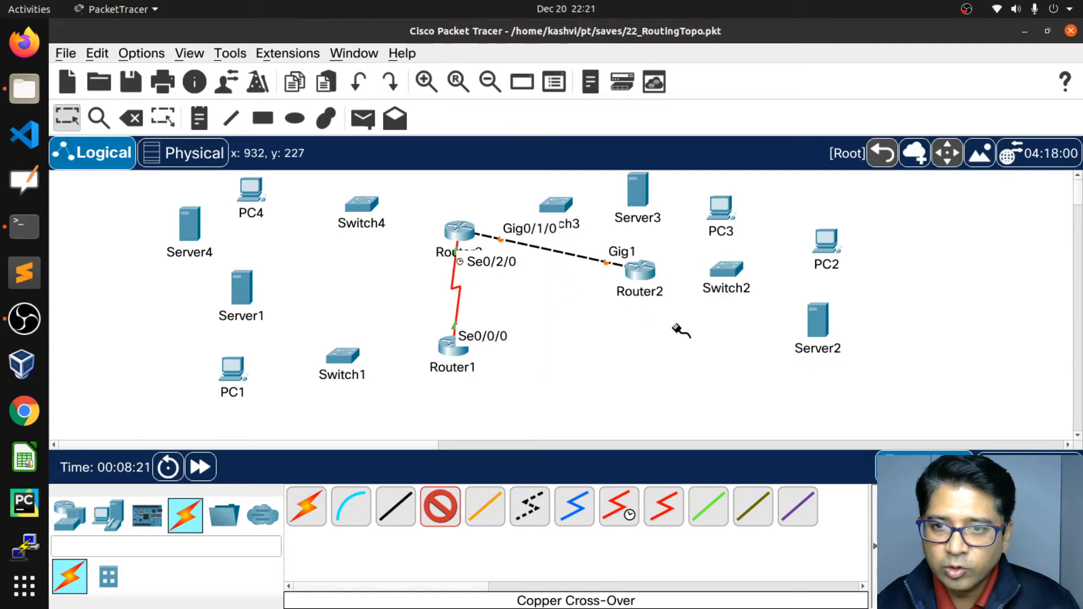
Connect Router1's GigabitEthernet0/0 to Router2's GigabitEthernet2 with a Copper Cross-Over cable.
click(451, 349)
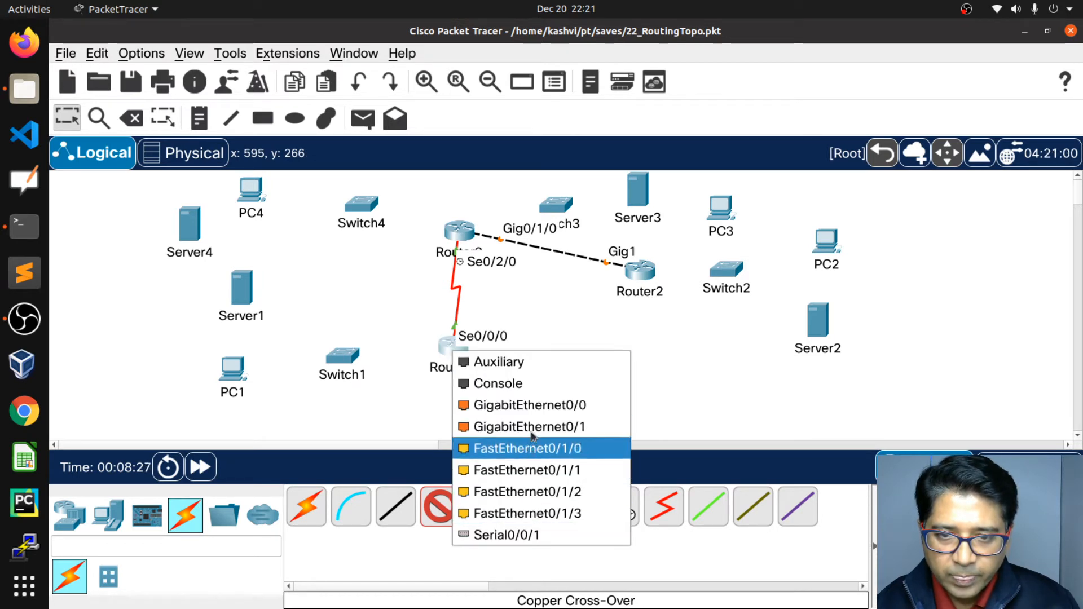
click(516, 405)
click(642, 273)
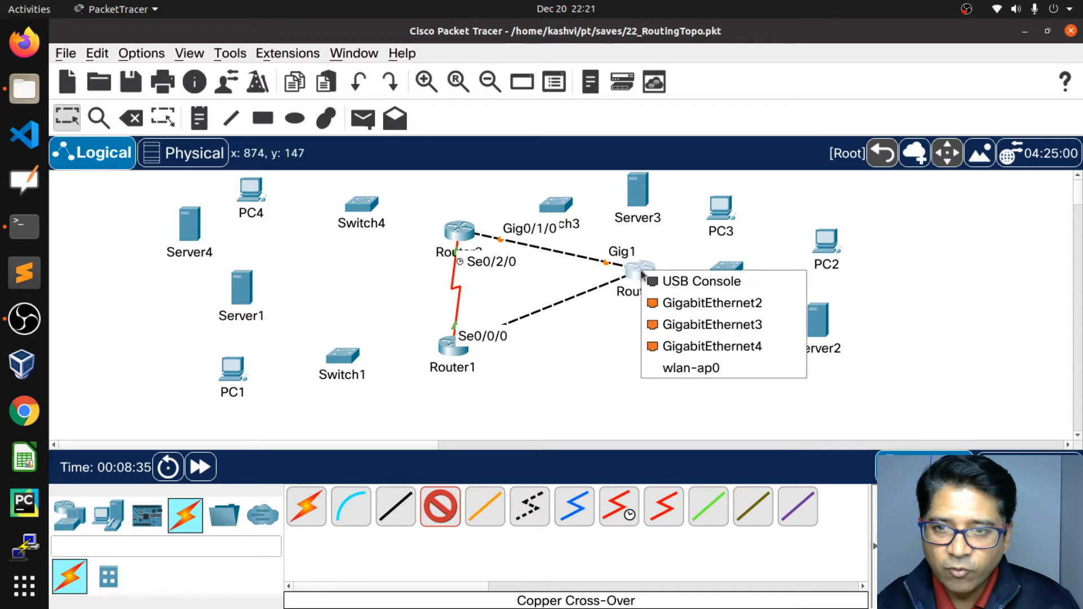
click(697, 305)
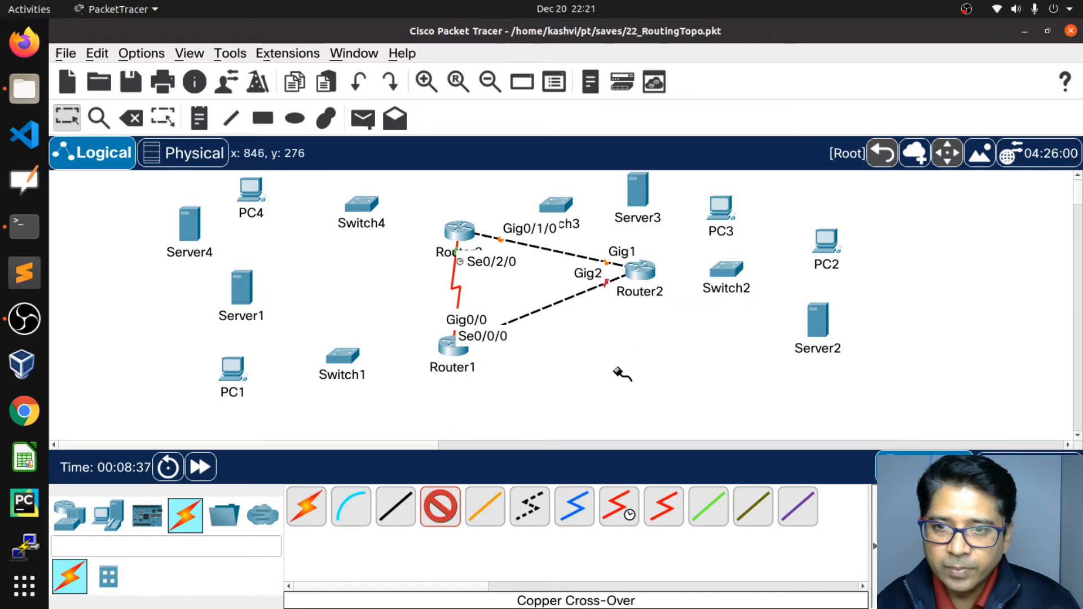
Connect Router1's GigabitEthernet0/1 to Switch1's GigabitEthernet0/1 with a Copper Cross-Over cable.
click(450, 349)
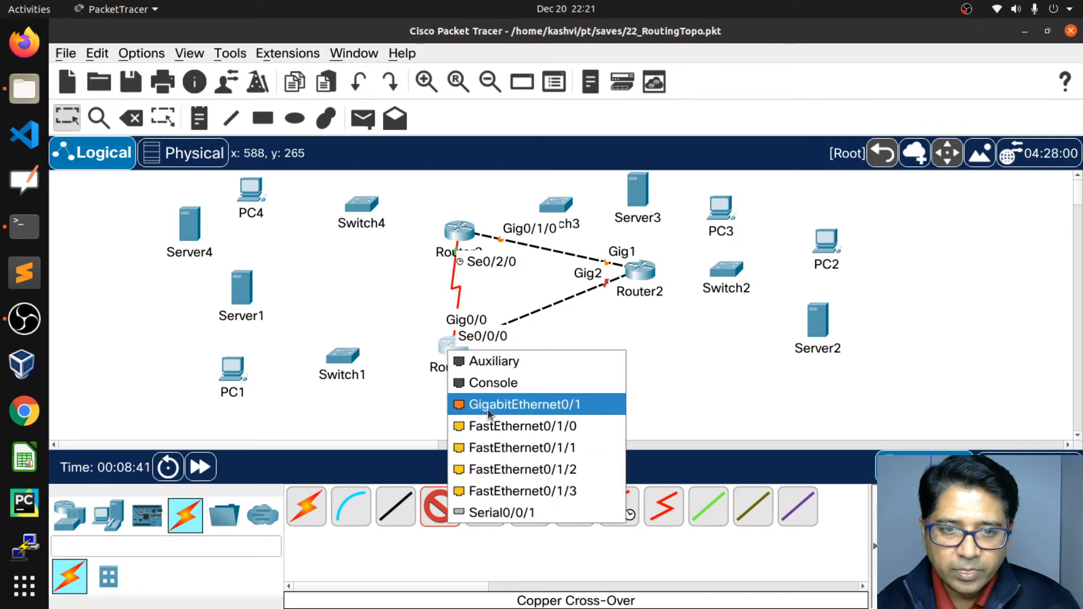
click(487, 408)
click(341, 357)
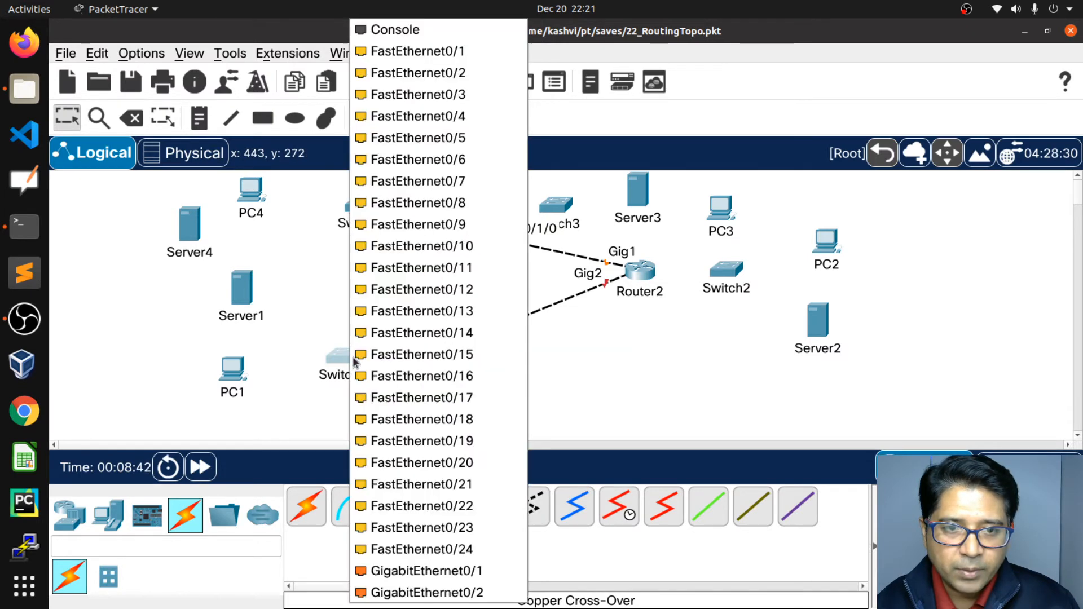
click(398, 571)
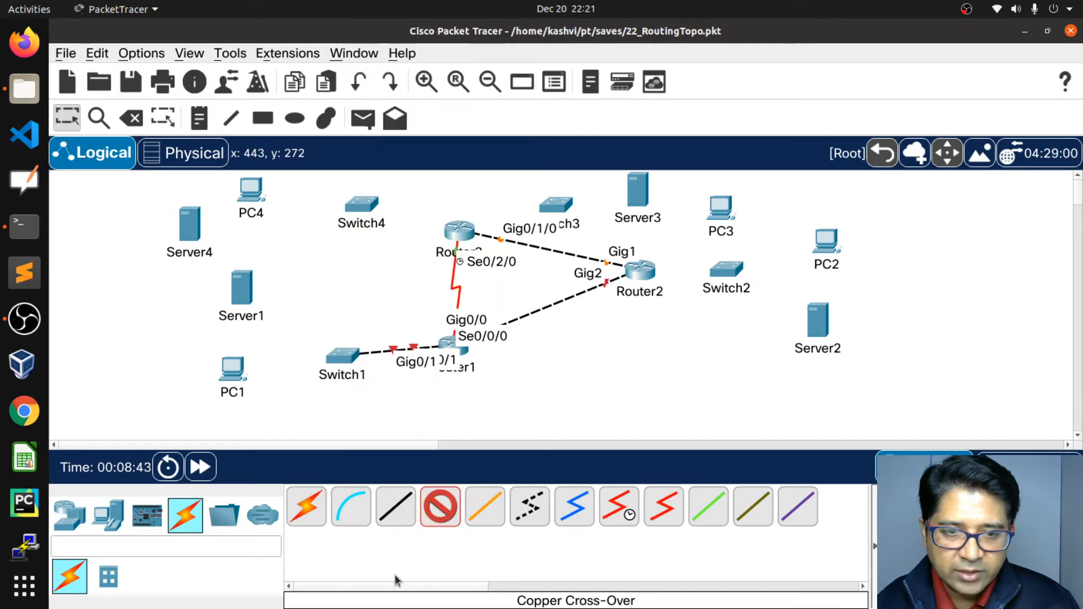
Connect Switch4's GigabitEthernet0/1 to Router3's GigabitEthernet0/1/1 with a Copper Cross-Over cable.
click(364, 208)
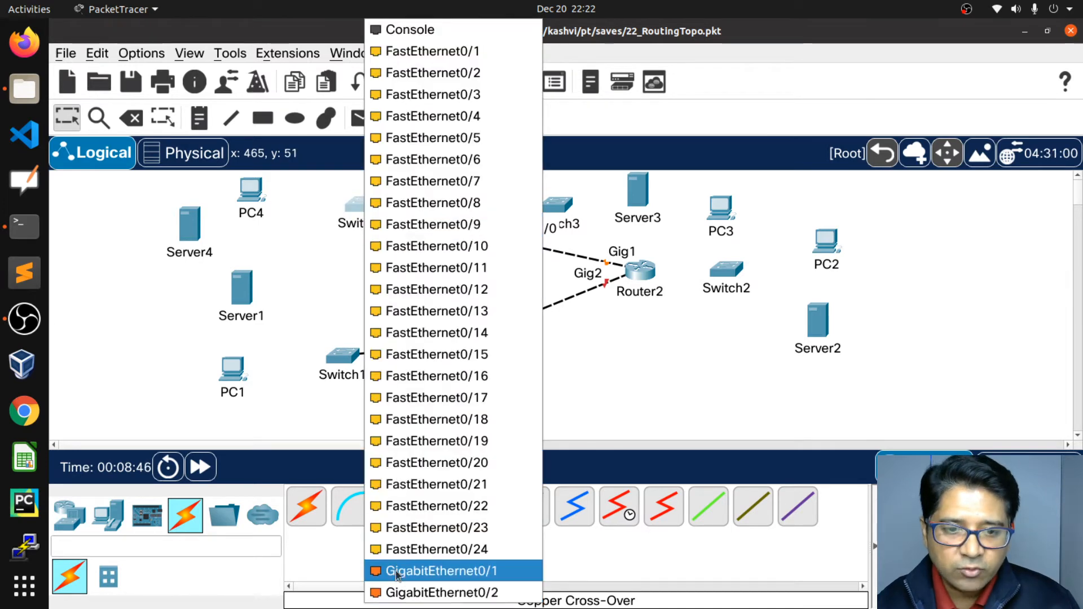
click(446, 570)
click(459, 229)
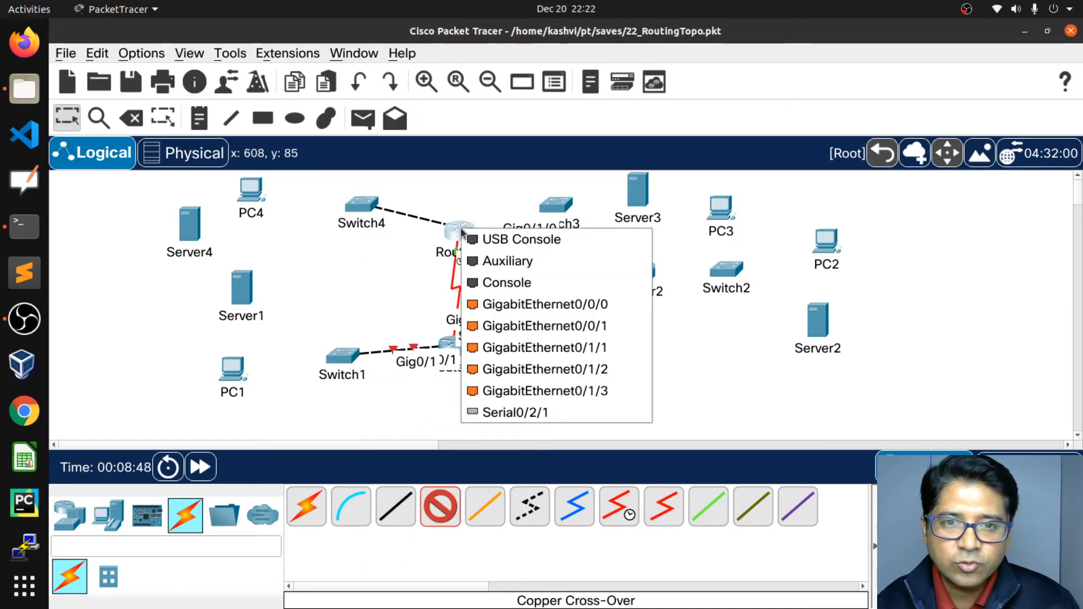
click(539, 347)
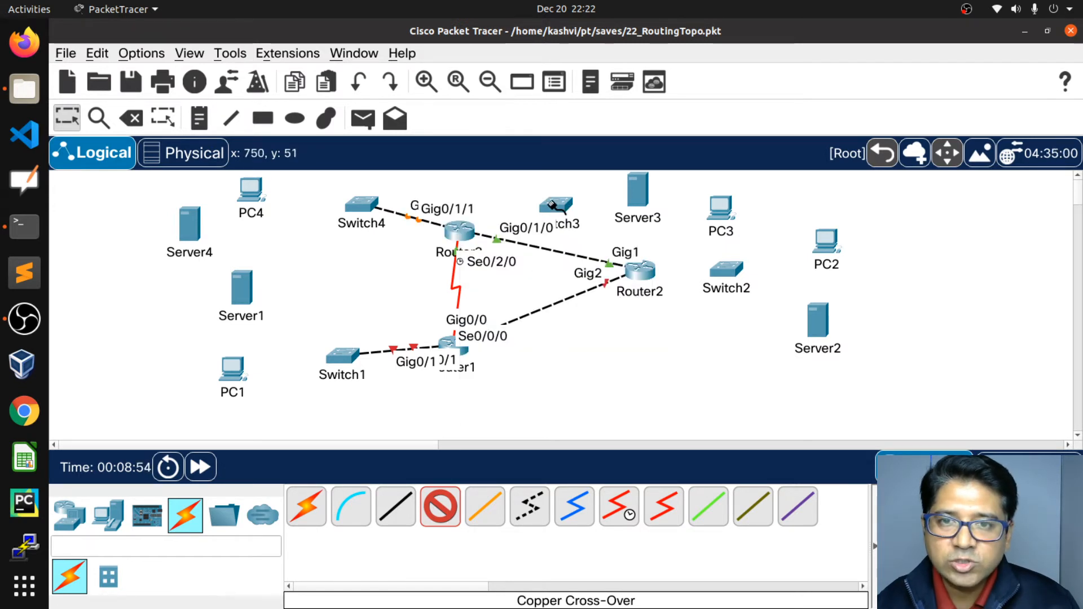
Connect Switch3's GigabitEthernet0/1 to Router3's GigabitEthernet0/1/2 with a Copper Cross-Over cable.
click(552, 207)
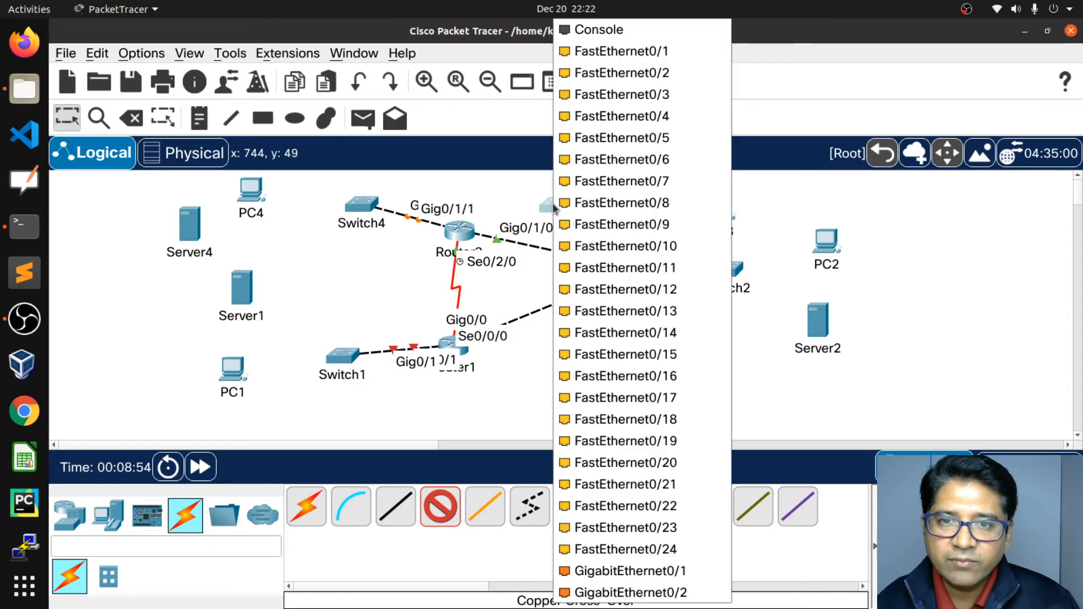
click(606, 572)
click(461, 228)
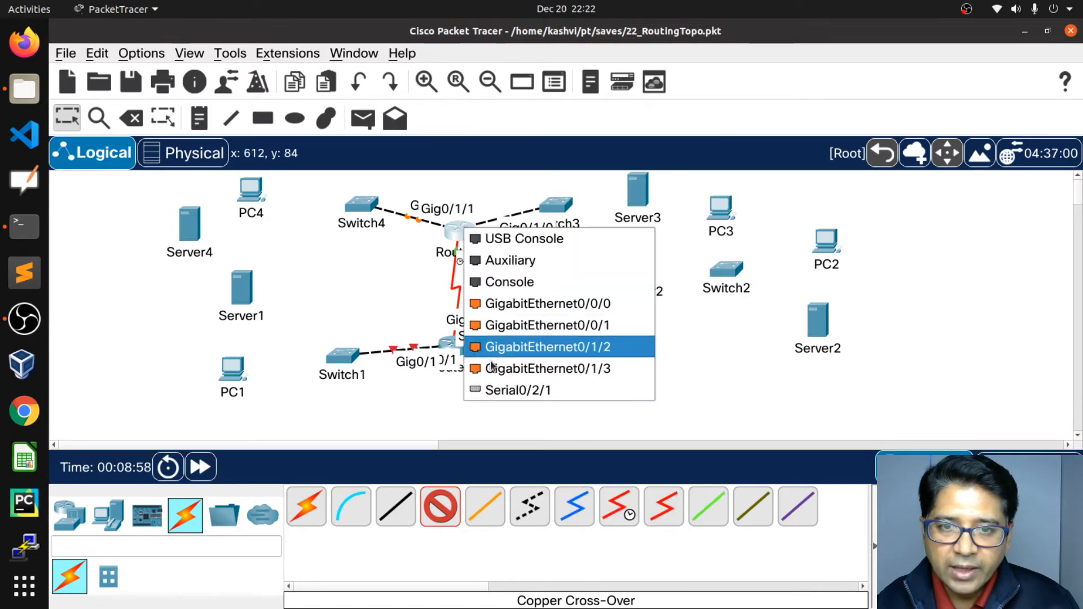
click(517, 347)
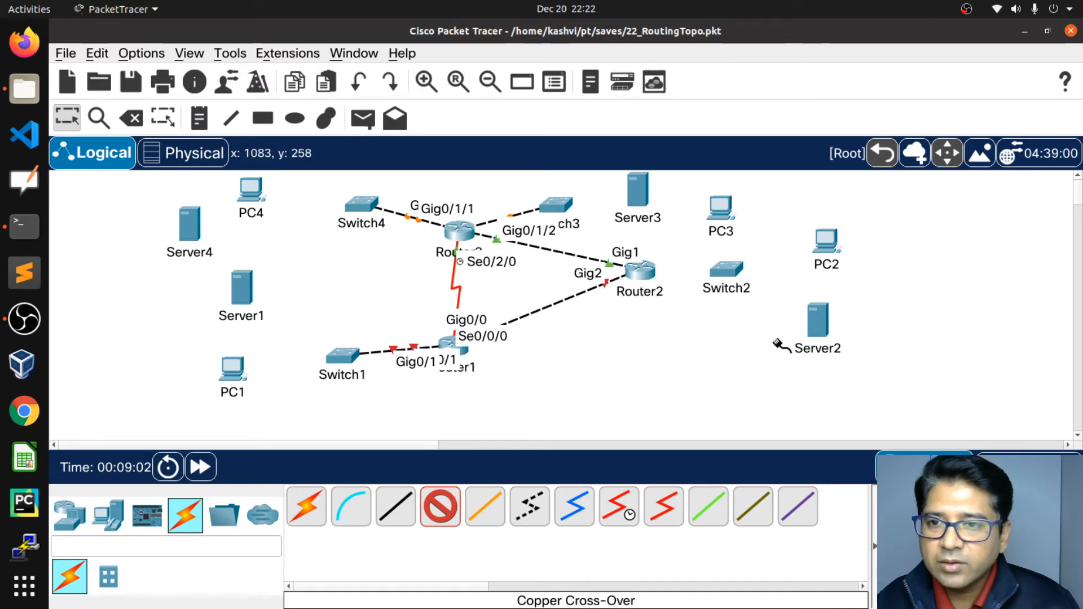
Connect Switch2's GigabitEthernet0/1 to Router2's GigabitEthernet3 with a Copper Cross-Over cable.
click(727, 273)
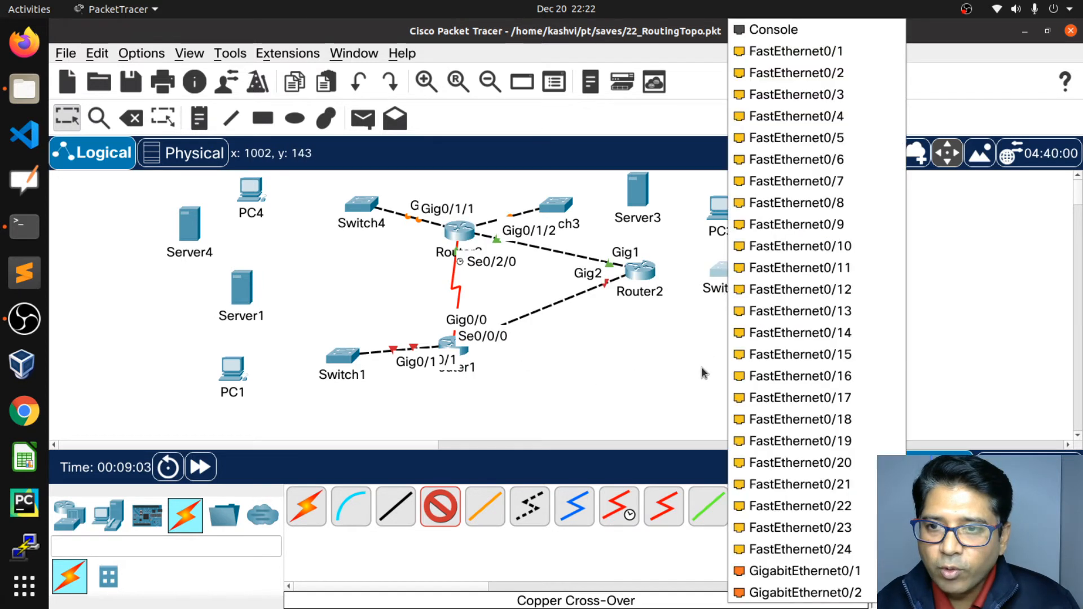
click(784, 571)
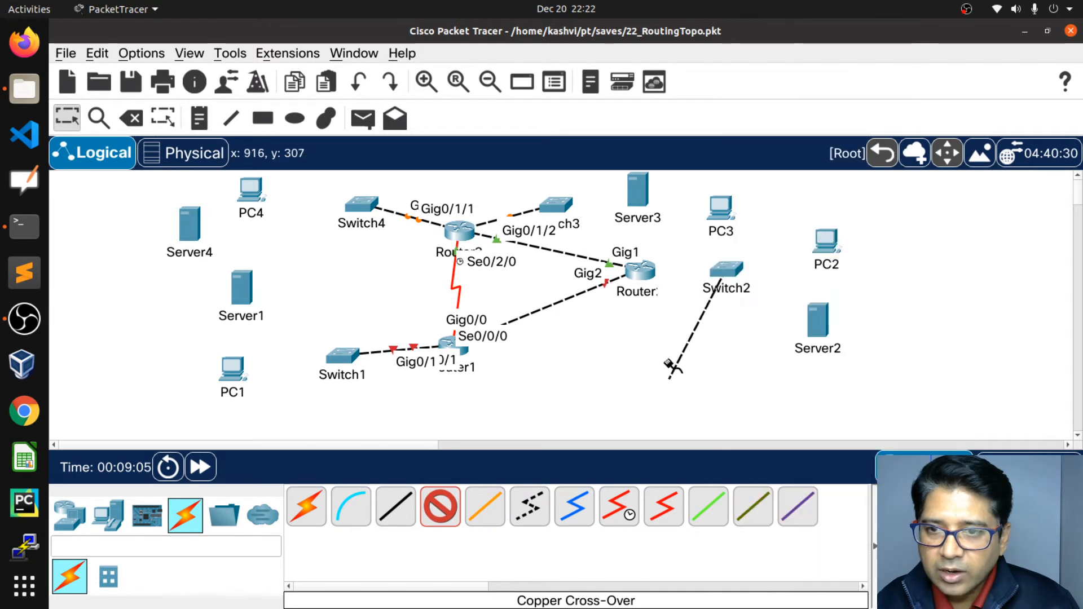
click(643, 272)
click(692, 305)
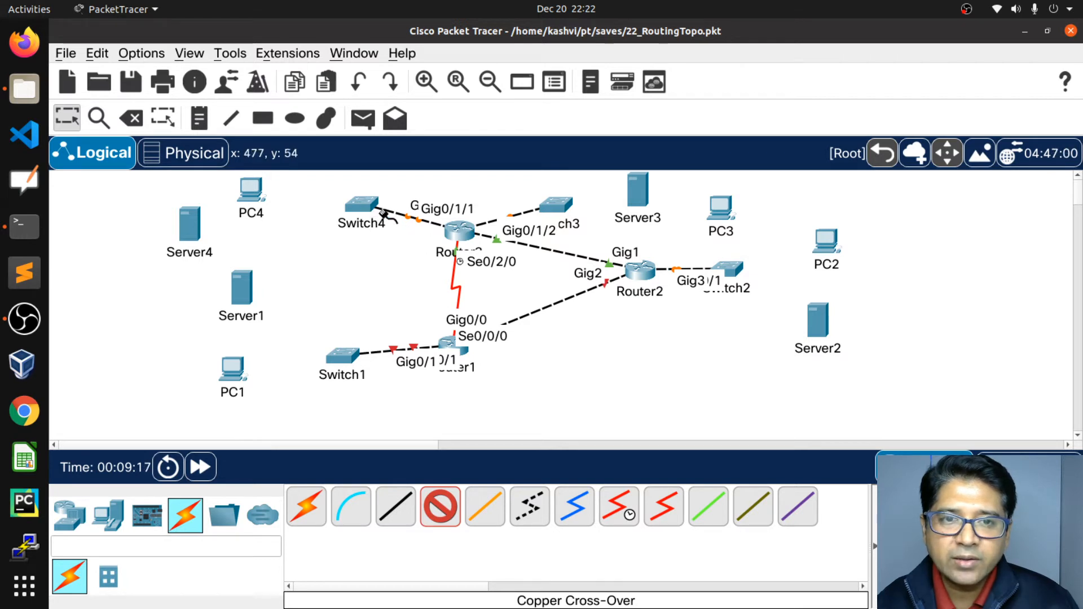
Delete the four cross-over cables that link Switch4, Switch3, Switch2 and Switch1 to their routers.
click(134, 120)
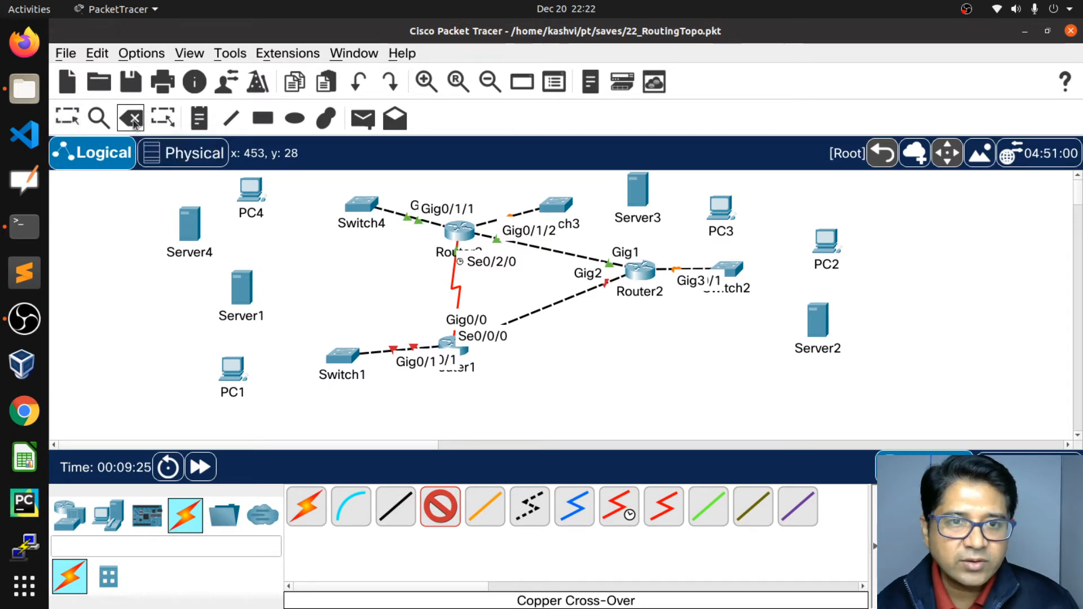
click(397, 211)
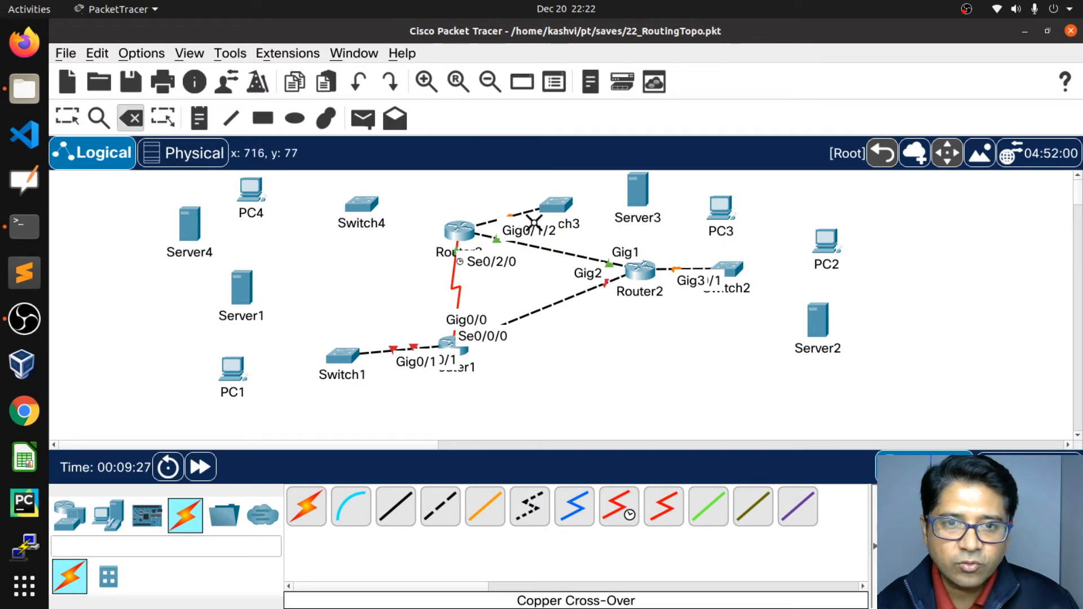
click(523, 216)
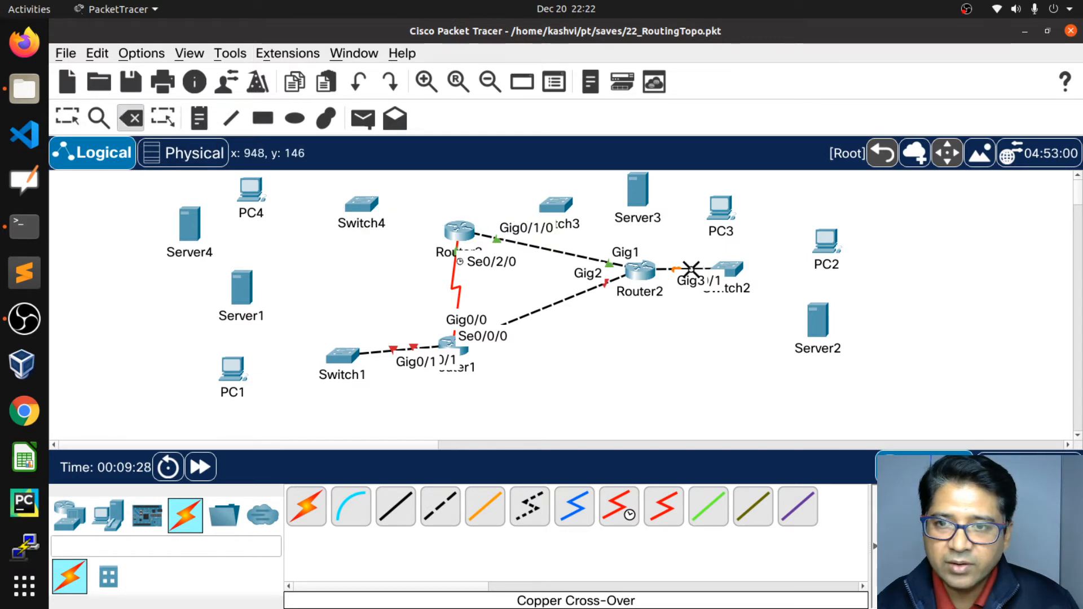
click(663, 269)
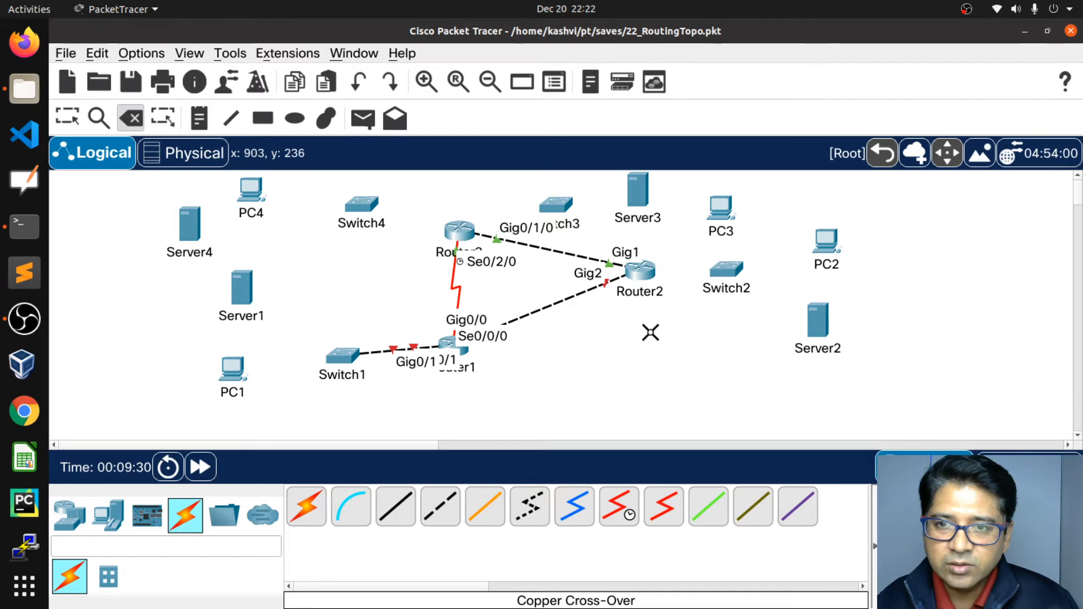
click(393, 348)
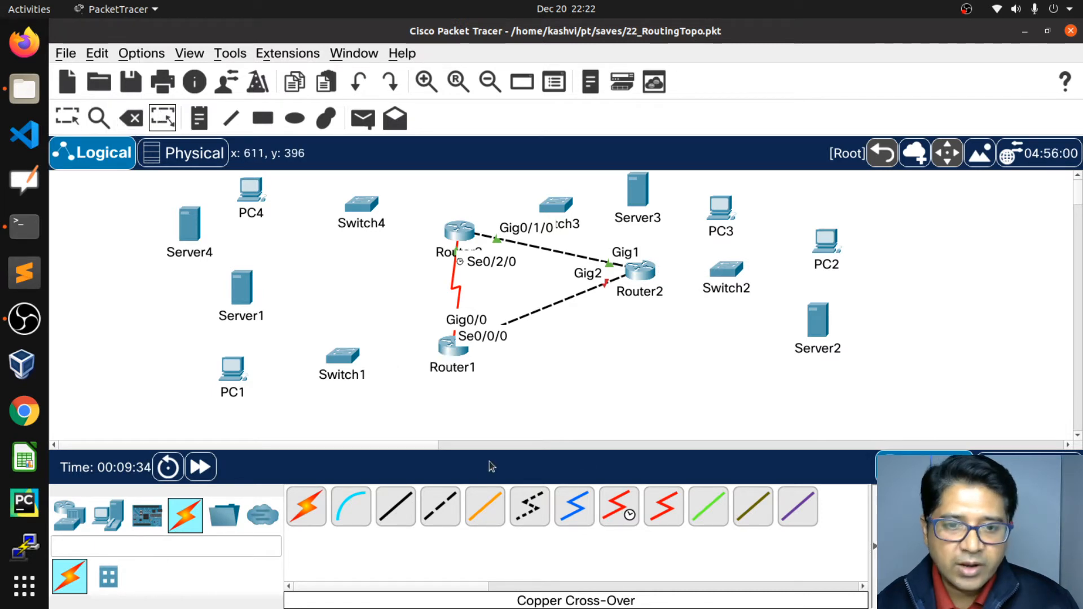
Connect a FastEthernet port of Switch4 to Router3's GigabitEthernet0/1/1 with a Copper Straight-Through cable.
click(394, 512)
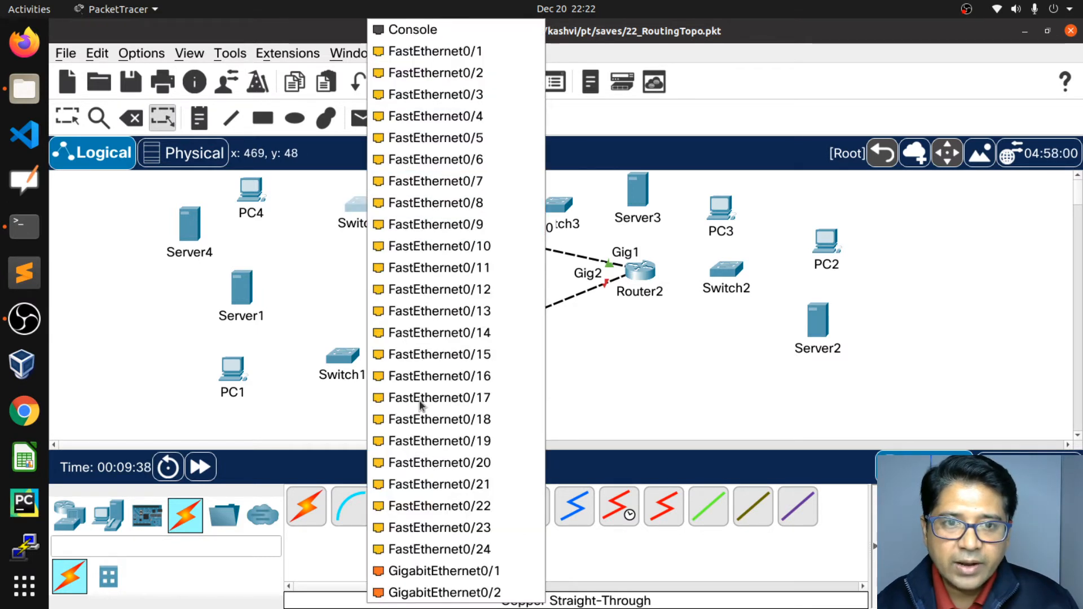
click(431, 570)
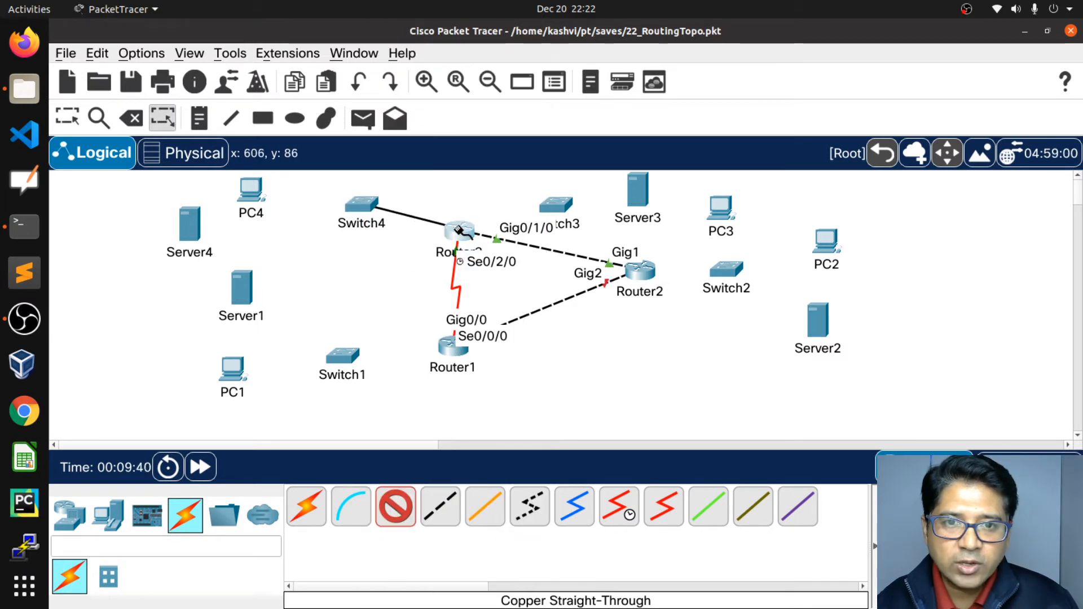
click(459, 231)
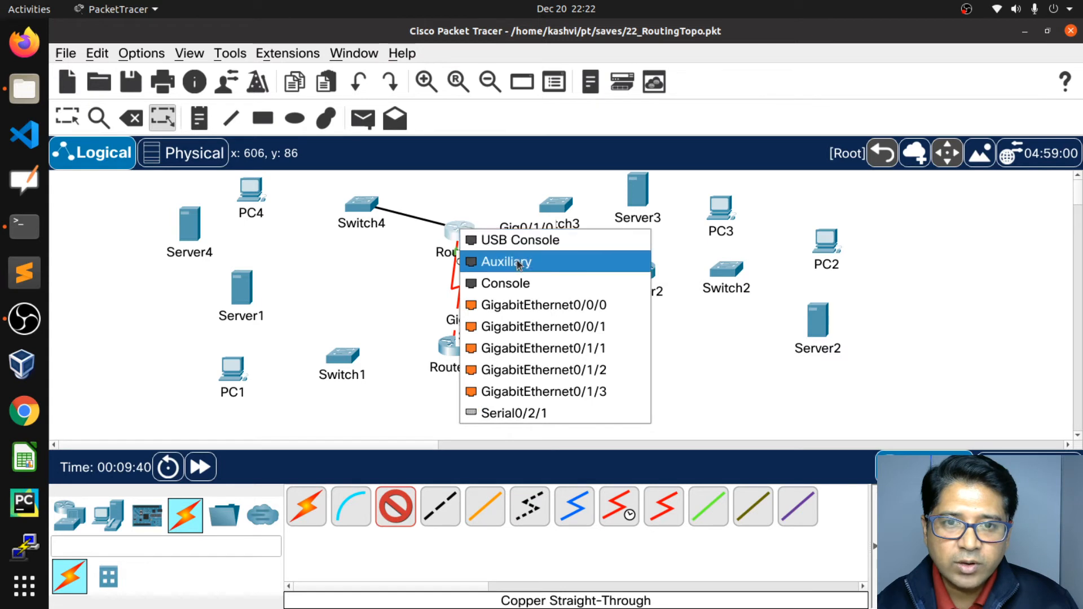
click(529, 348)
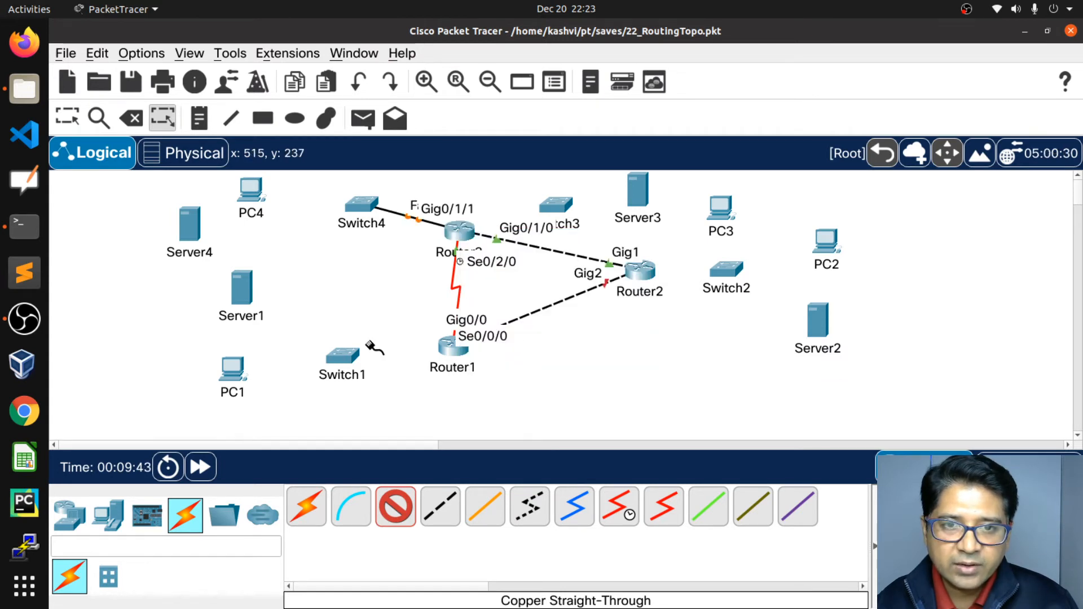
Connect Router3's GigabitEthernet0/1/2 to Switch3's GigabitEthernet0/1 with a Copper Straight-Through cable.
click(464, 232)
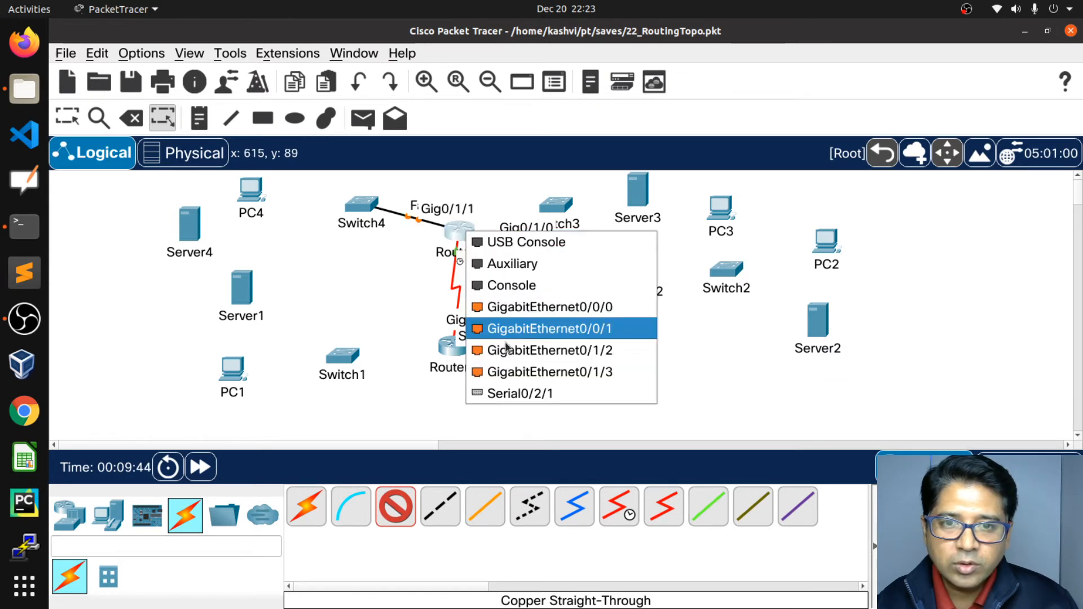
click(550, 349)
click(558, 206)
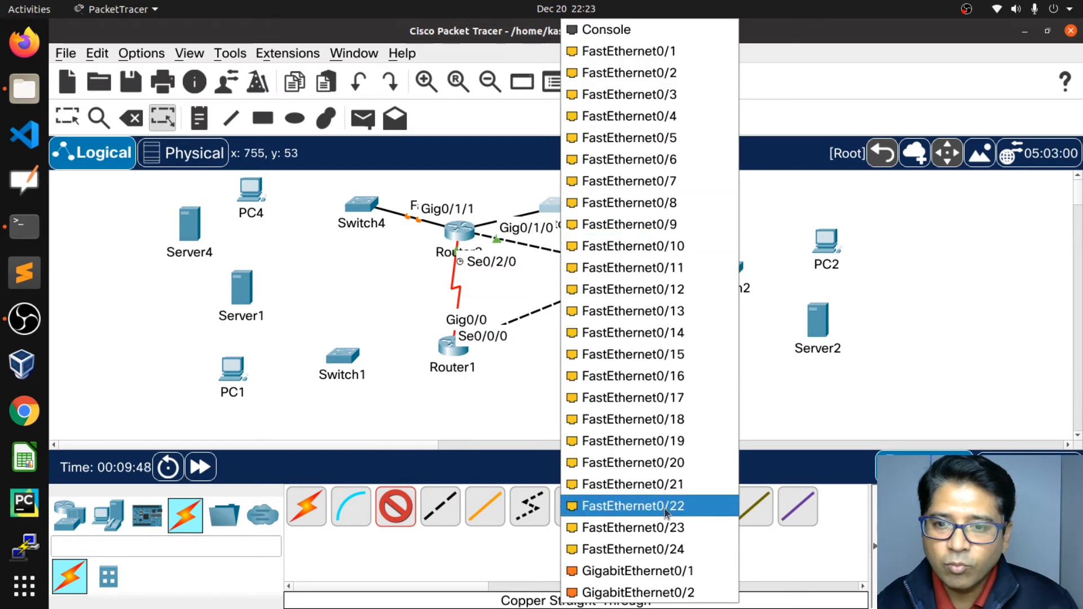
click(629, 571)
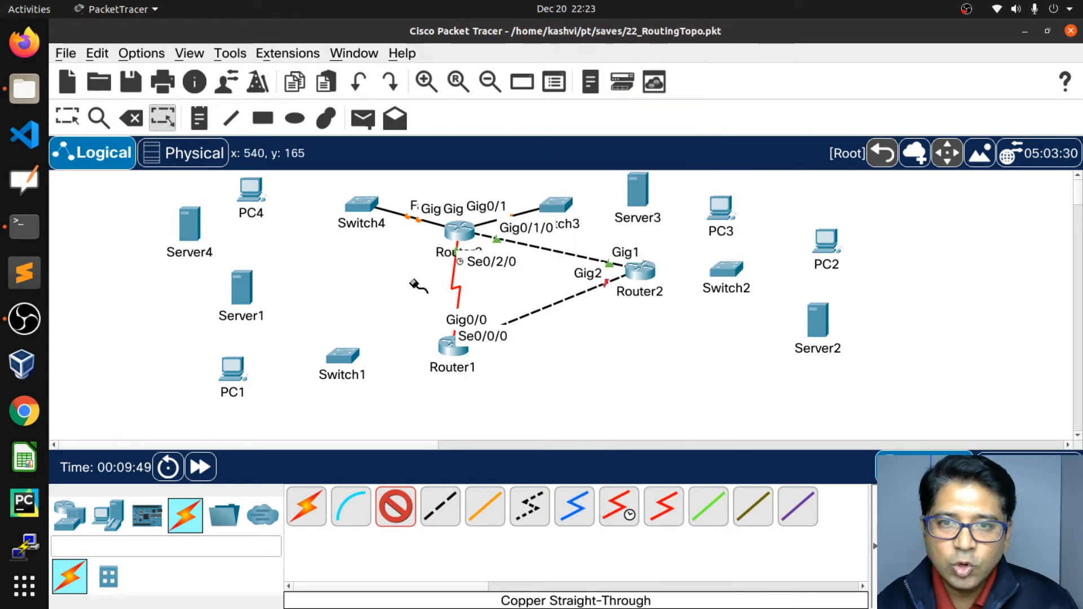
Connect Switch1's GigabitEthernet0/1 to Router1's GigabitEthernet0/1 with a Copper Straight-Through cable.
click(343, 361)
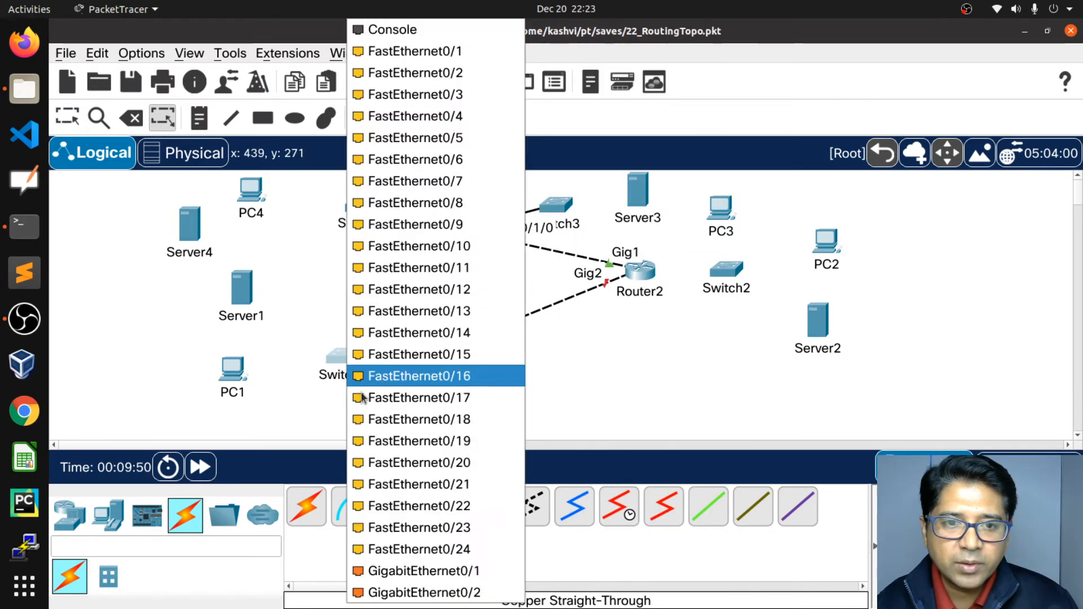
click(398, 571)
click(456, 348)
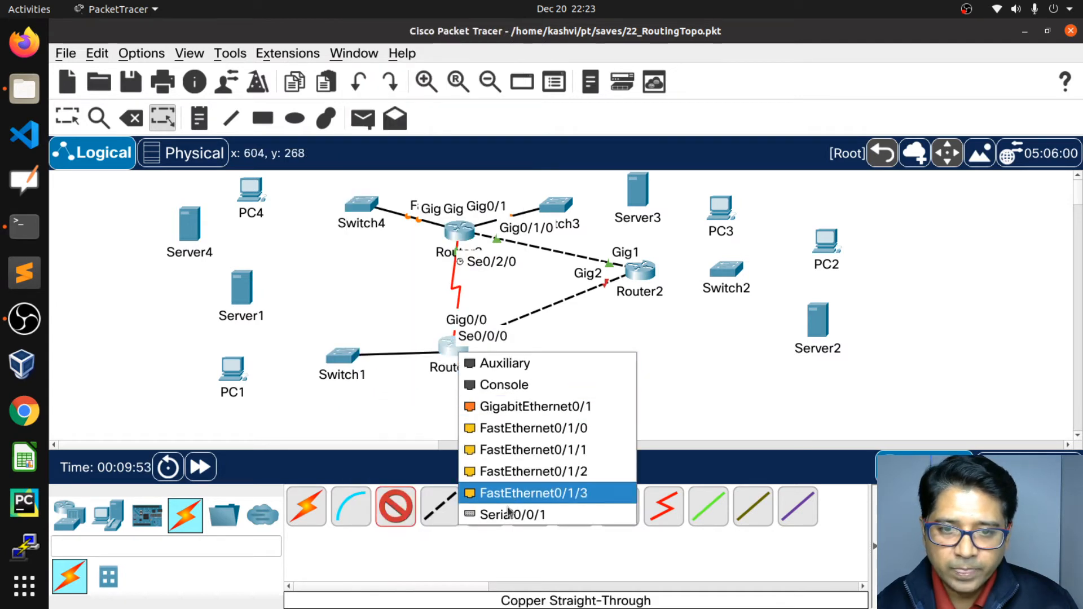
click(530, 407)
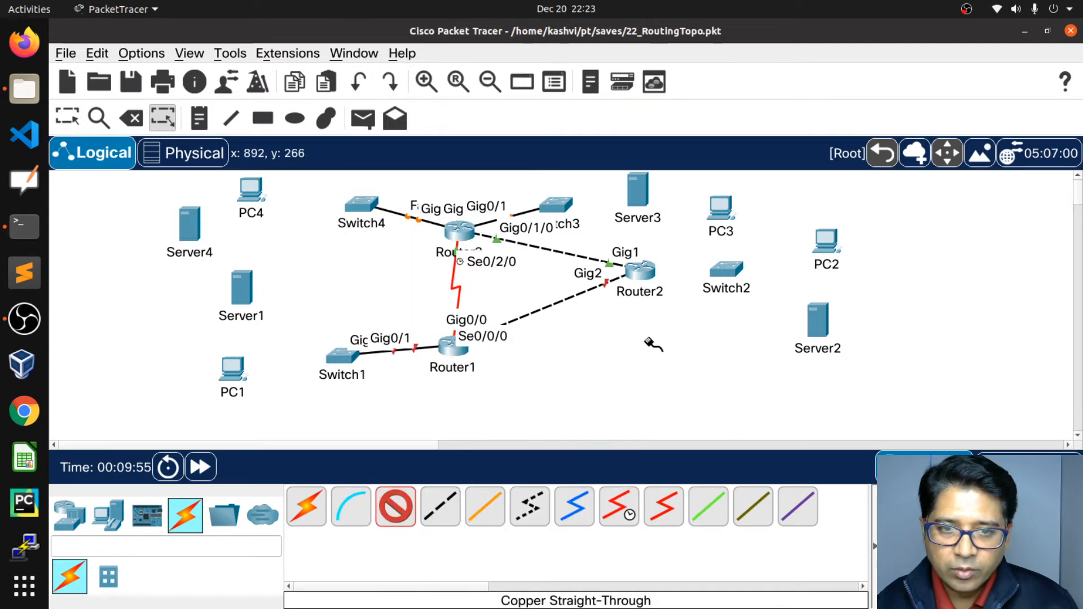
Connect Router2's GigabitEthernet3 to Switch2's GigabitEthernet0/1 with a Copper Straight-Through cable.
click(642, 272)
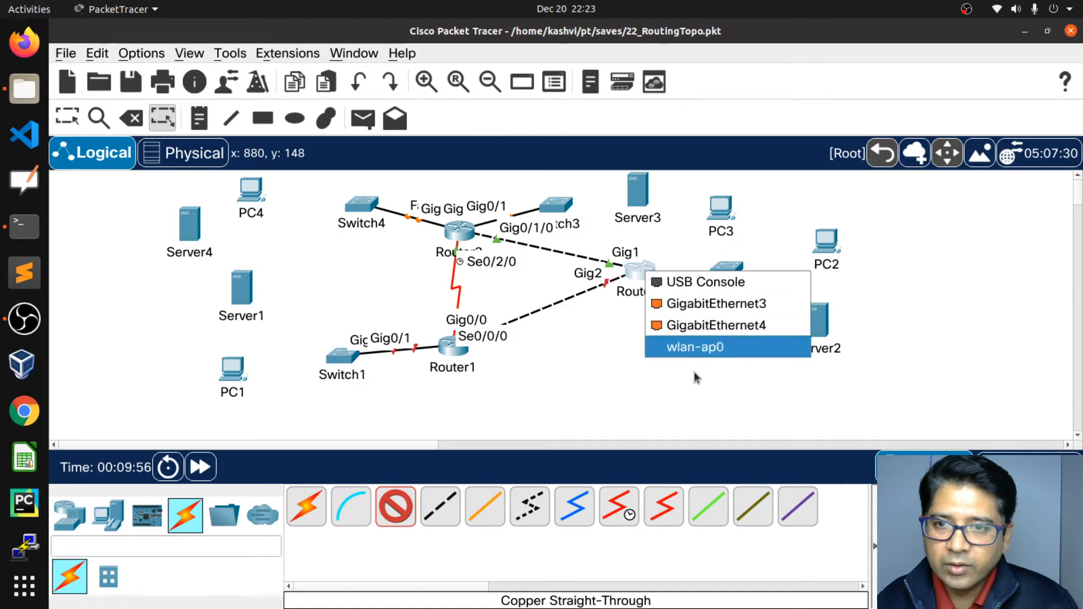
click(712, 303)
click(723, 268)
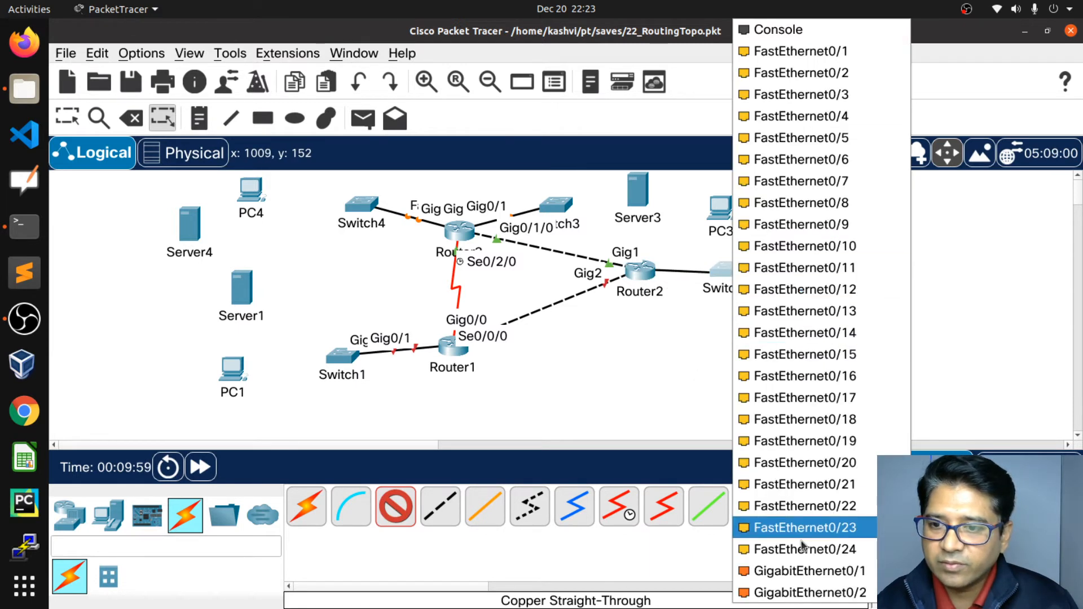
click(799, 571)
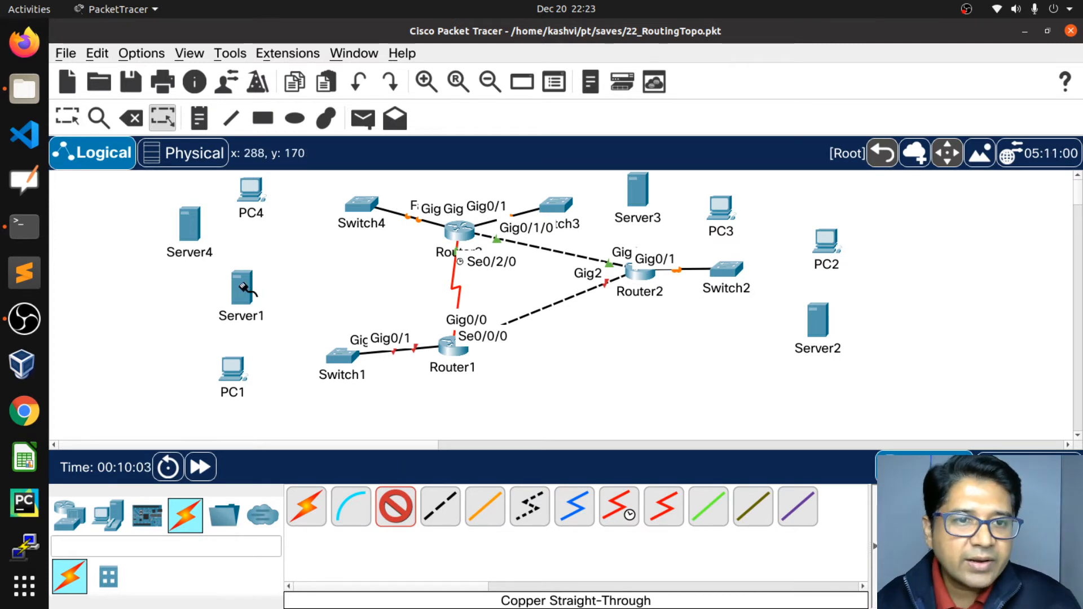
Cable PC4's FastEthernet0 to Switch4's FastEthernet0/1 and Server4's FastEthernet0 to Switch4's FastEthernet0/23 with Copper Straight-Through.
click(255, 193)
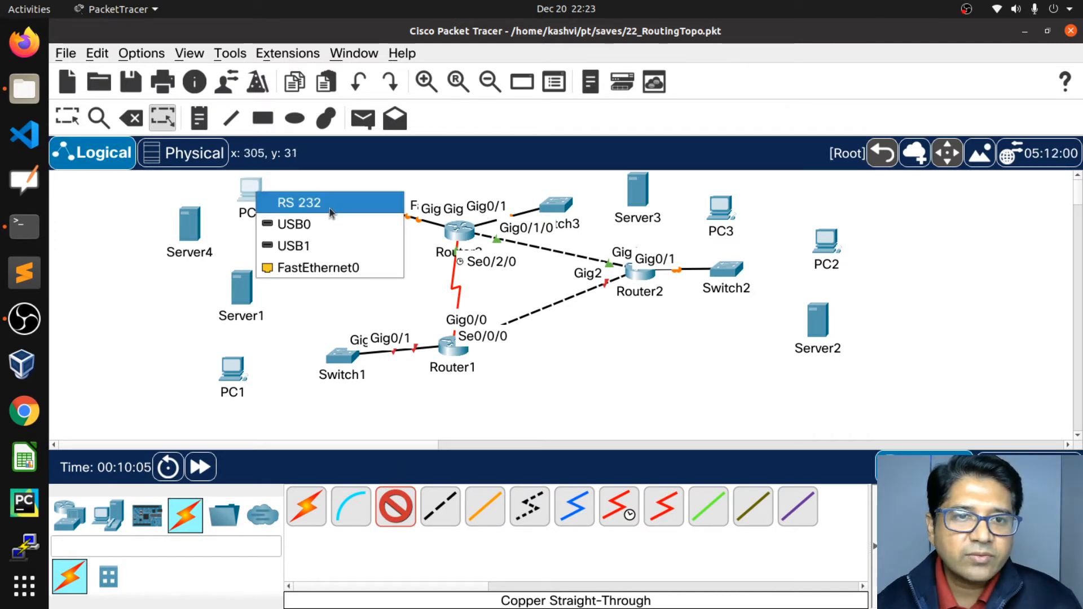
click(294, 269)
click(362, 205)
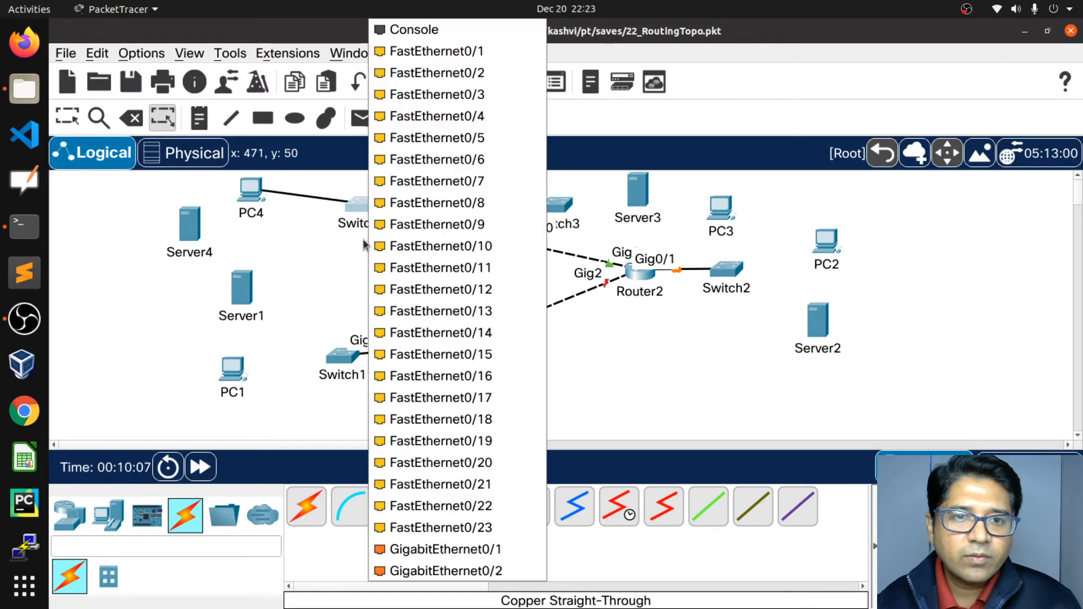
click(478, 54)
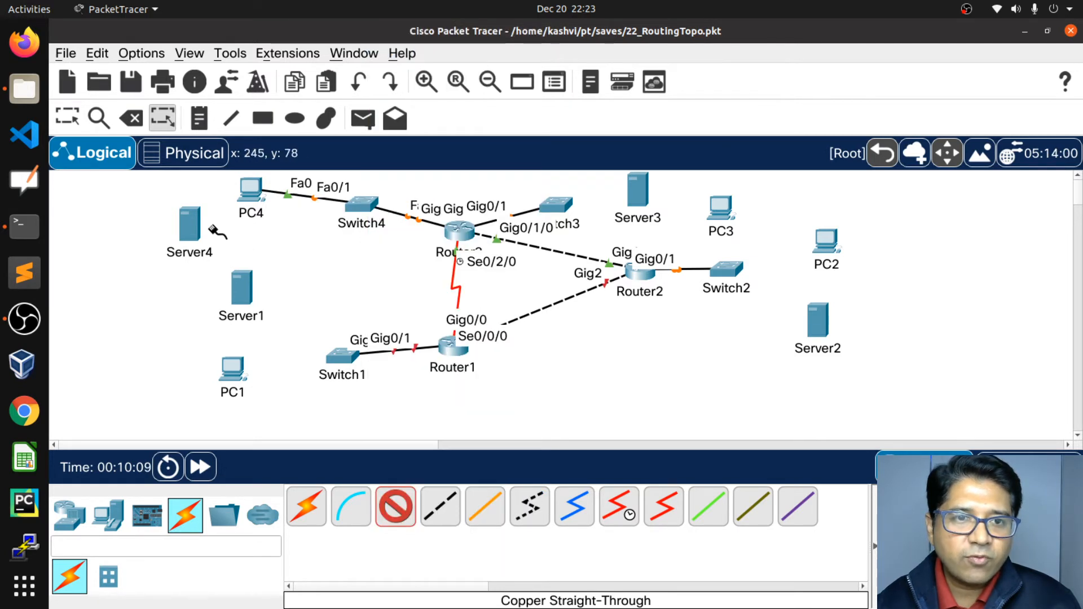
click(191, 233)
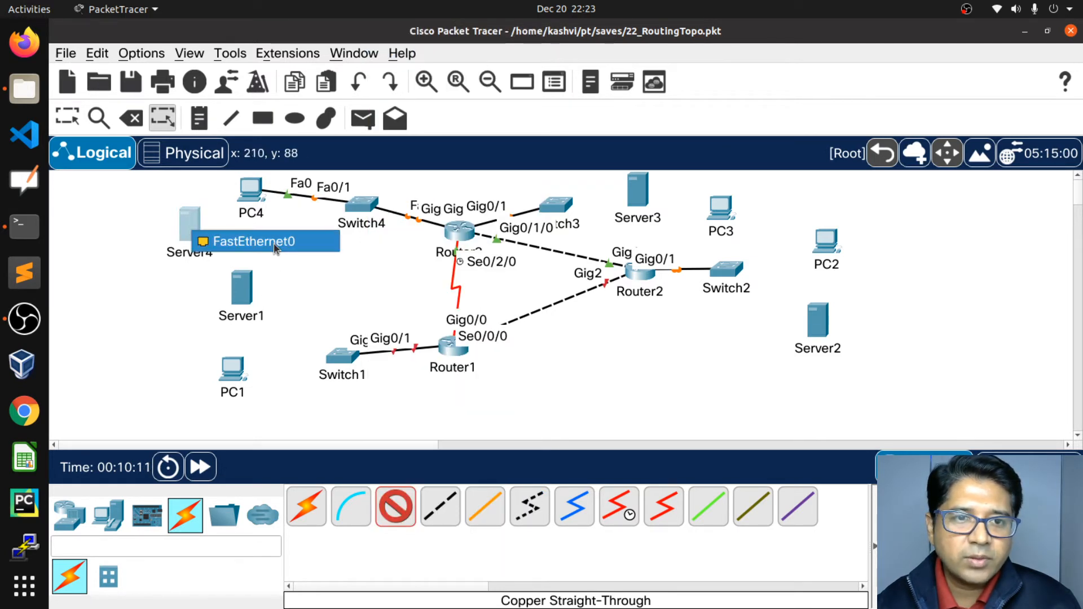
click(248, 239)
click(368, 204)
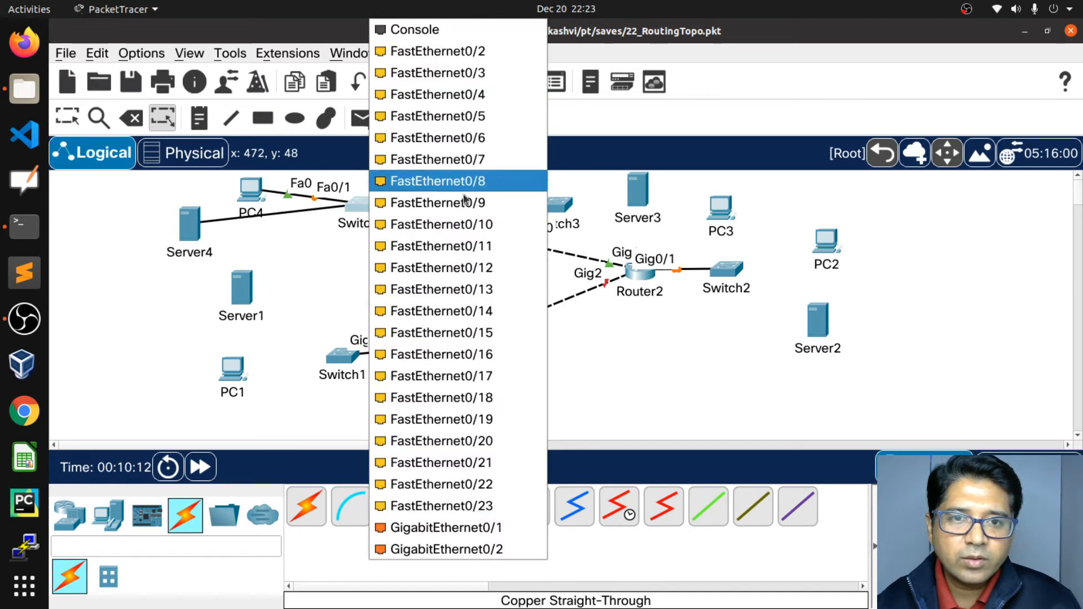
click(455, 506)
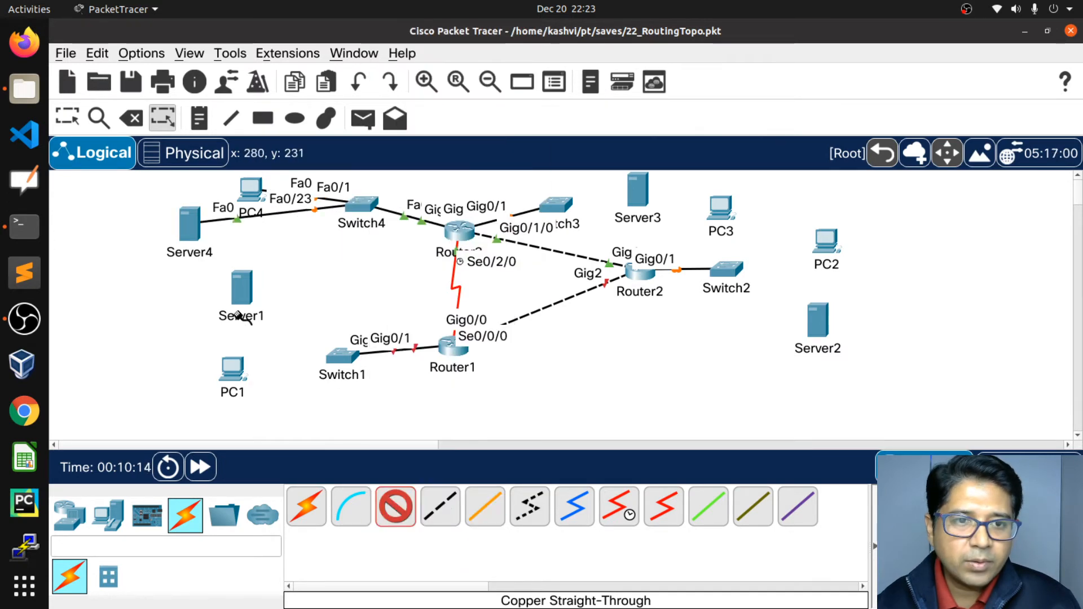
Cable Server1's FastEthernet0 to Switch1's FastEthernet0/24 and PC1's FastEthernet0 to Switch1's FastEthernet0/1 with Copper Straight-Through.
click(244, 290)
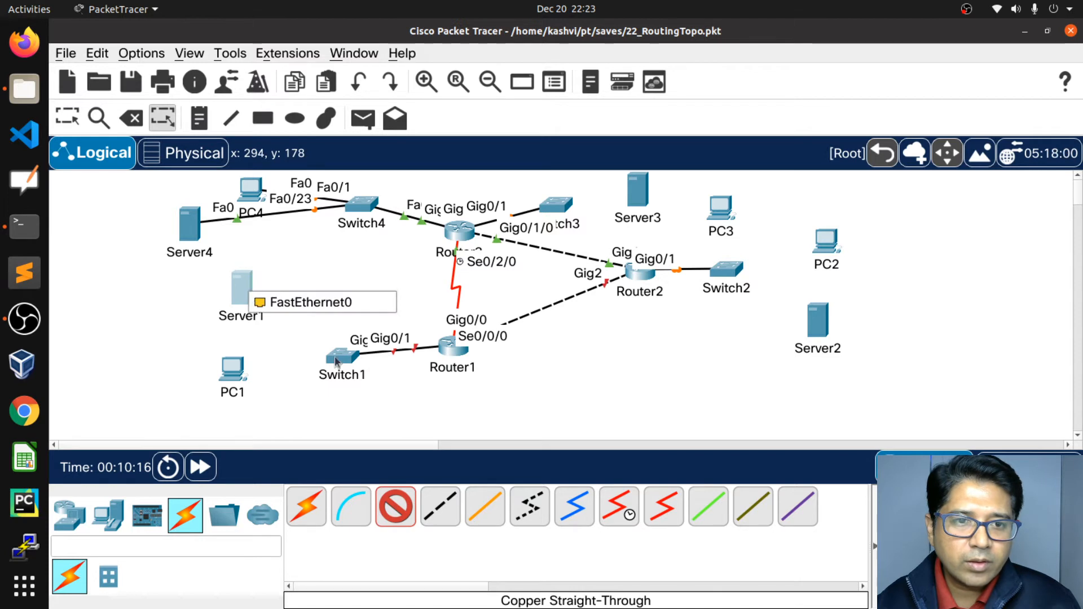
click(314, 308)
click(338, 357)
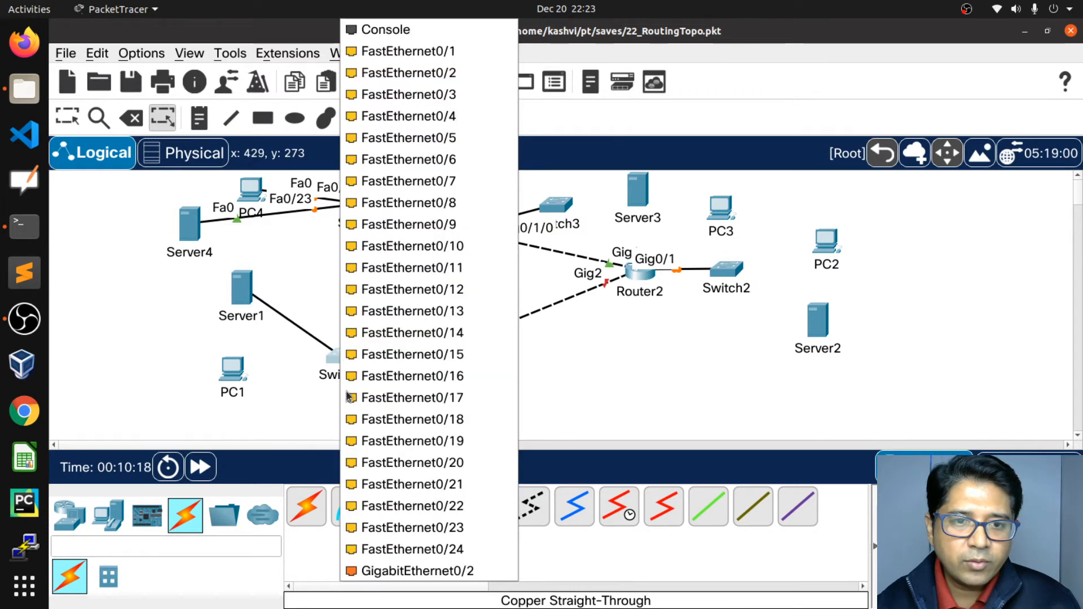
click(411, 549)
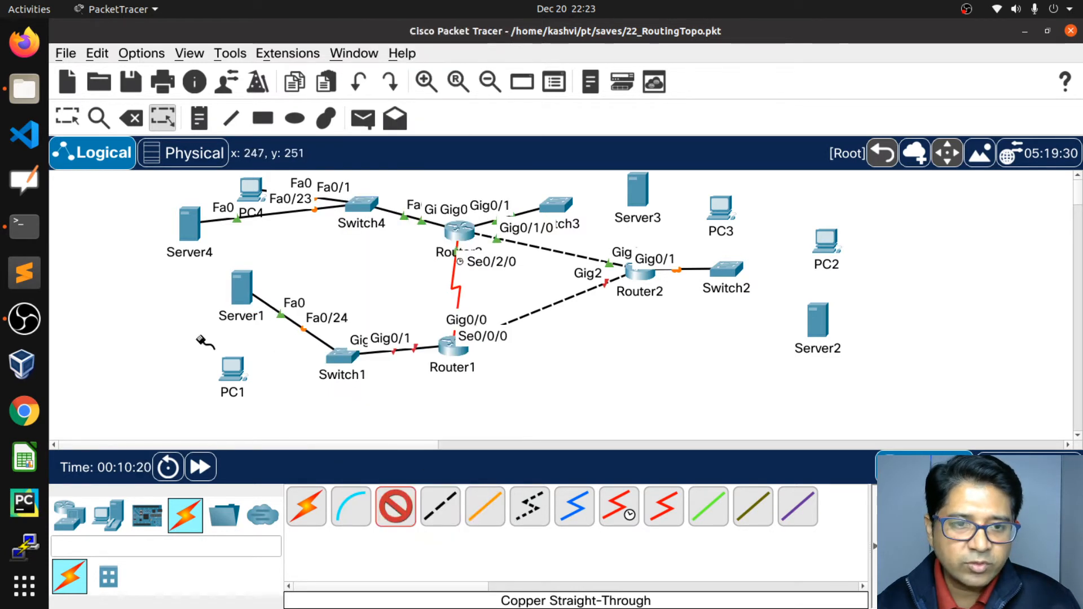
click(230, 373)
click(286, 449)
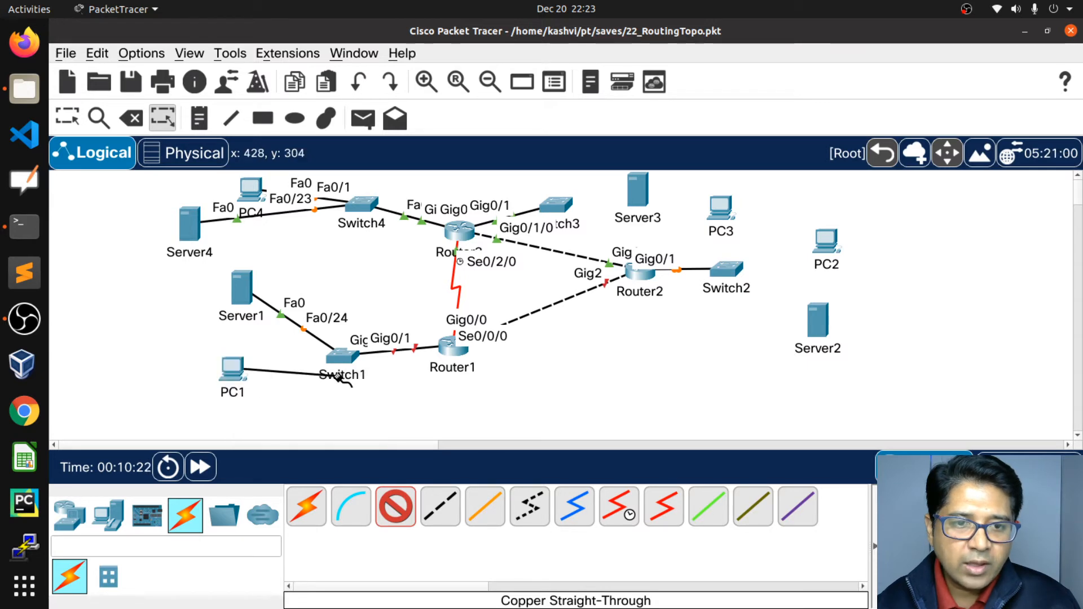
click(340, 355)
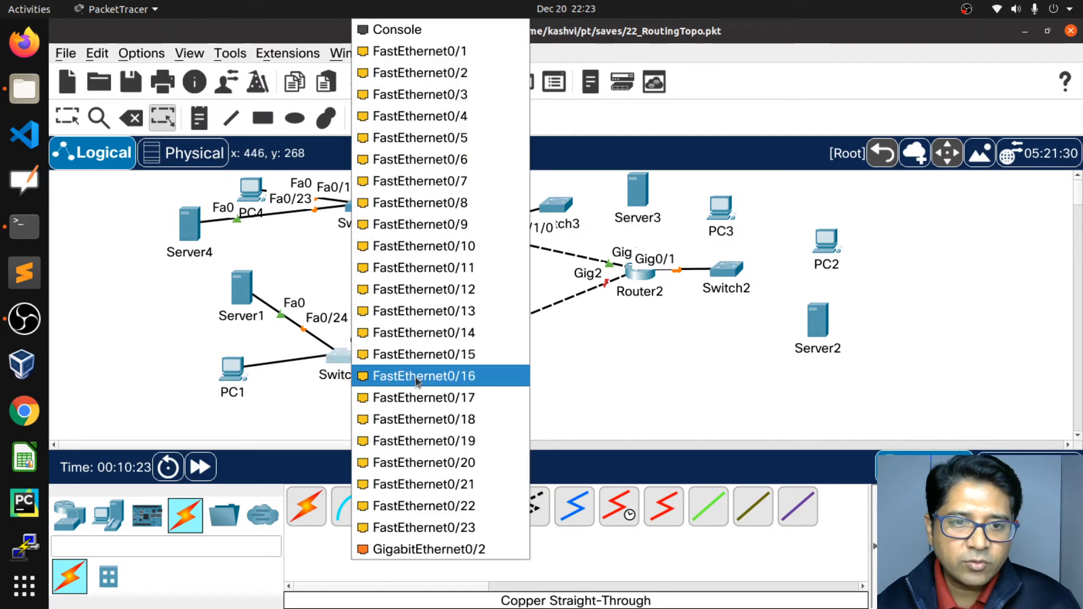
click(440, 51)
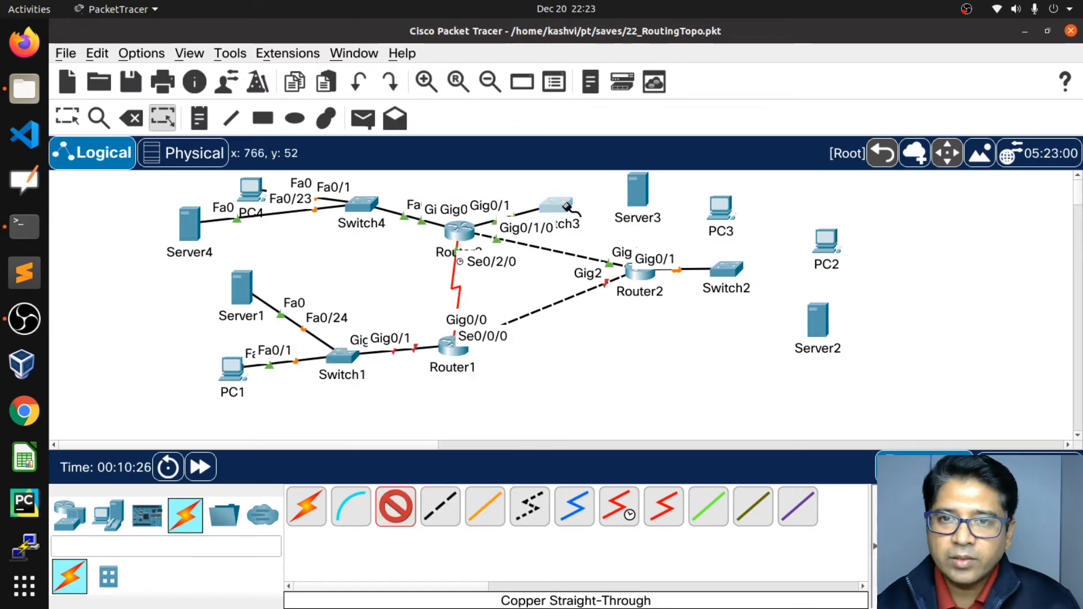
Cable Switch3's FastEthernet0/1 to PC3's FastEthernet0 and Switch3's FastEthernet0/24 to Server3's FastEthernet0 with Copper Straight-Through.
click(555, 205)
click(638, 52)
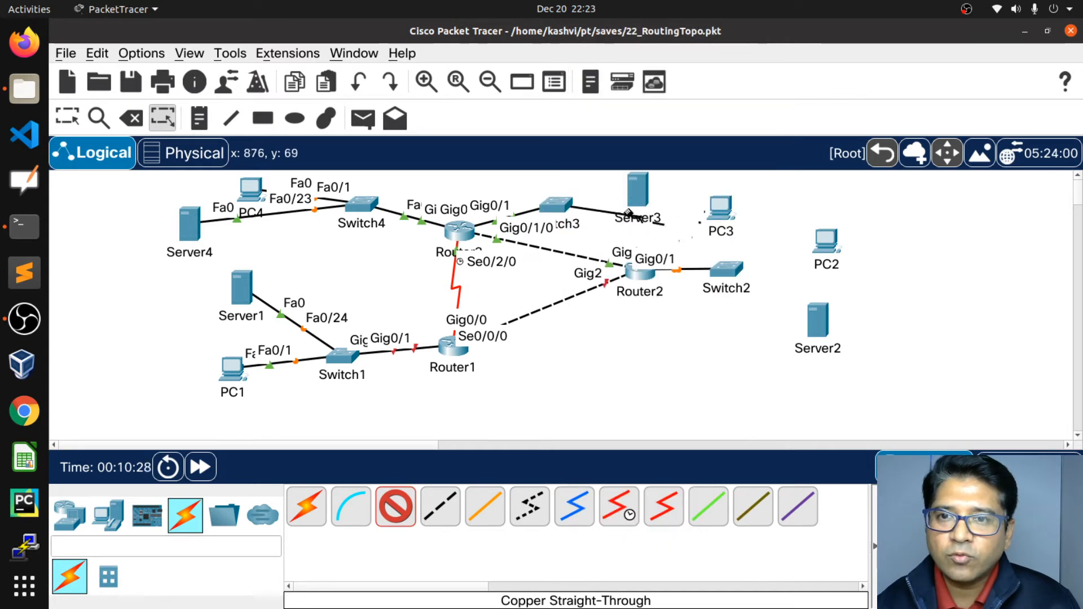
click(726, 211)
click(767, 285)
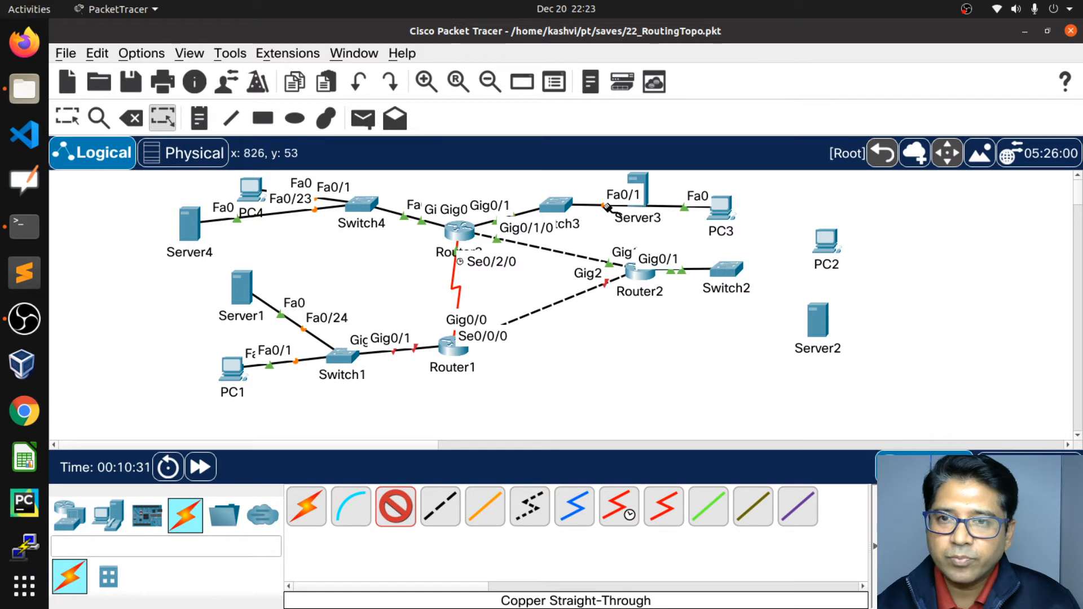
click(555, 205)
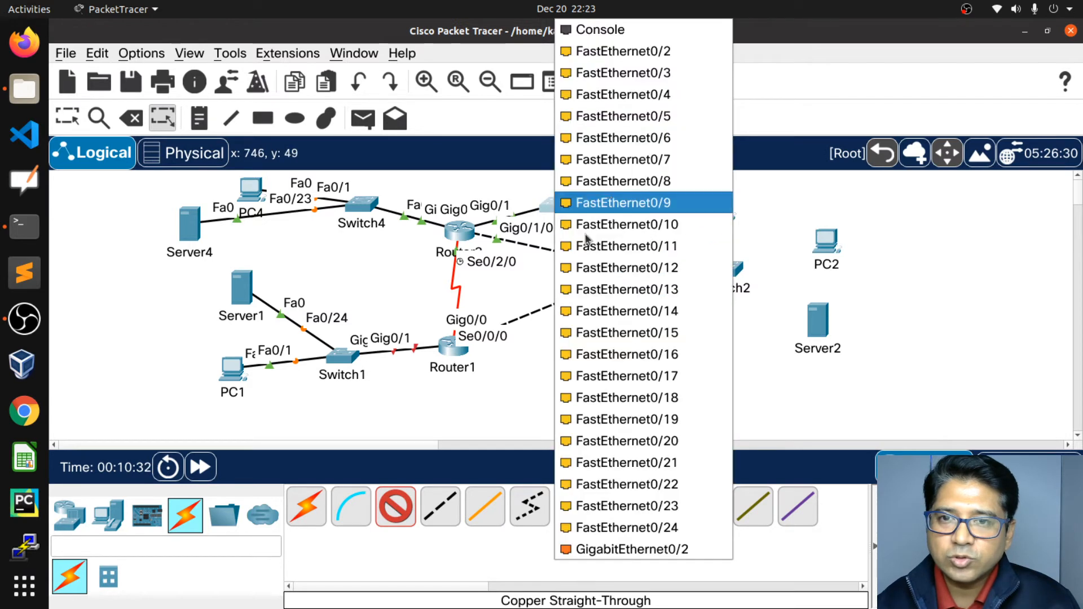
click(602, 529)
click(646, 182)
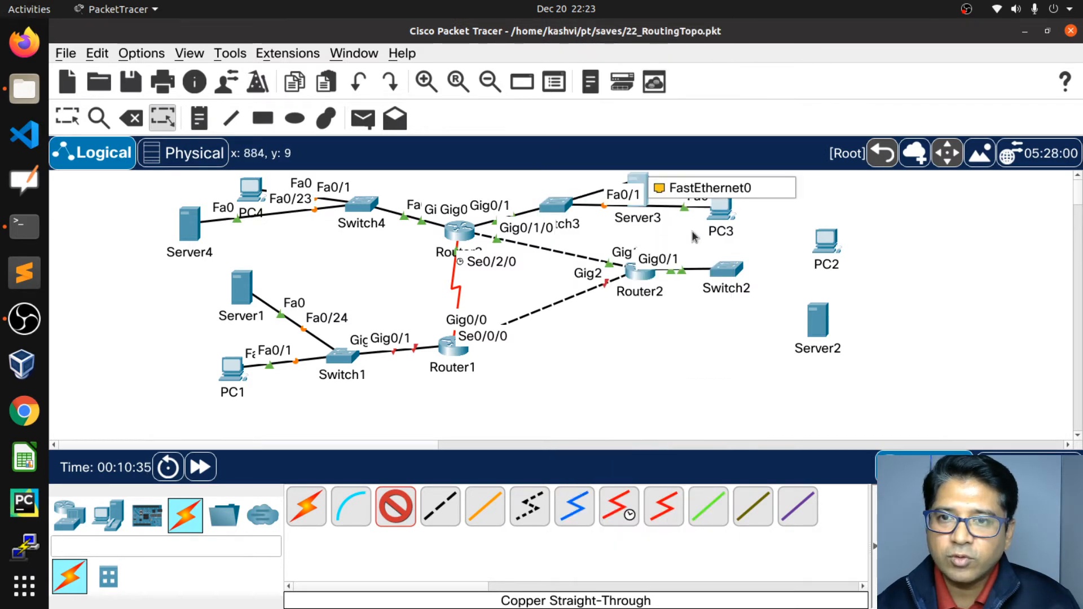
click(702, 196)
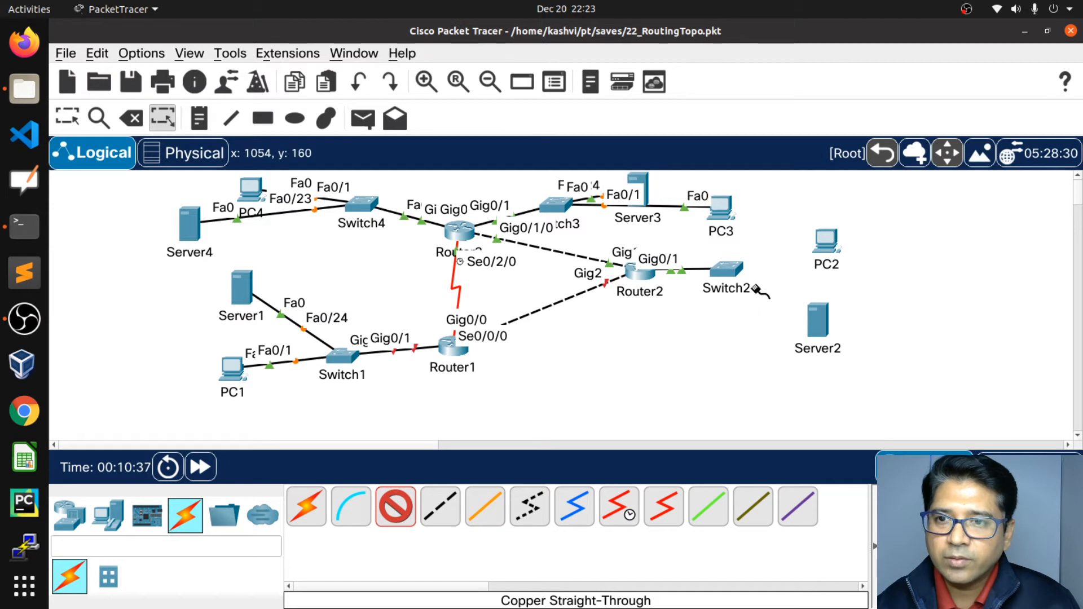
Cable Switch2's FastEthernet0/1 to PC2's FastEthernet0 and Switch2's FastEthernet0/24 to Server2's FastEthernet0 with Copper Straight-Through.
click(726, 269)
click(784, 51)
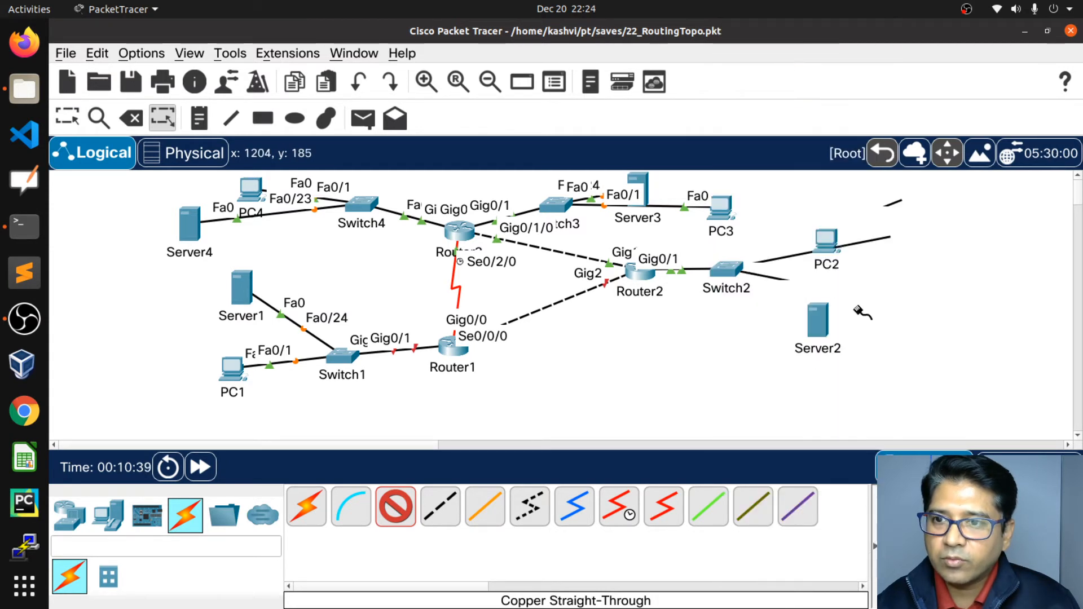
click(826, 242)
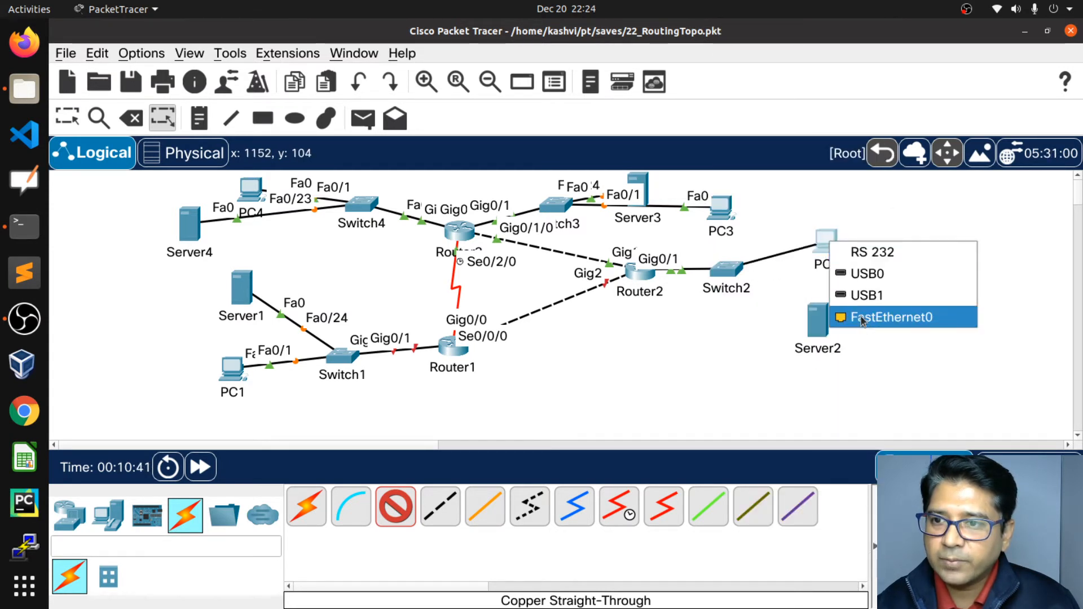
click(896, 315)
click(729, 271)
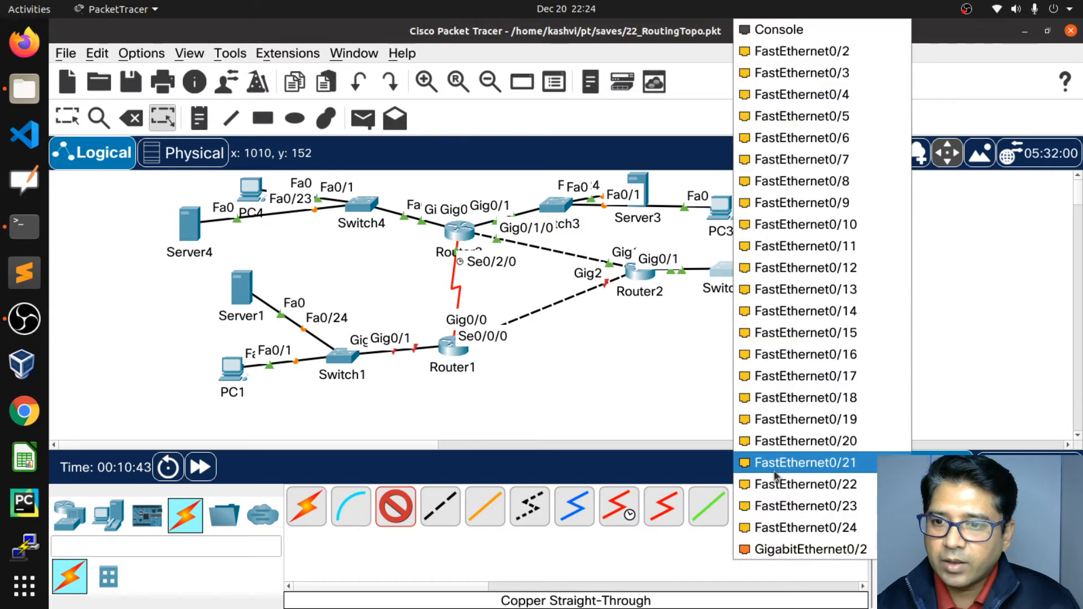
click(782, 528)
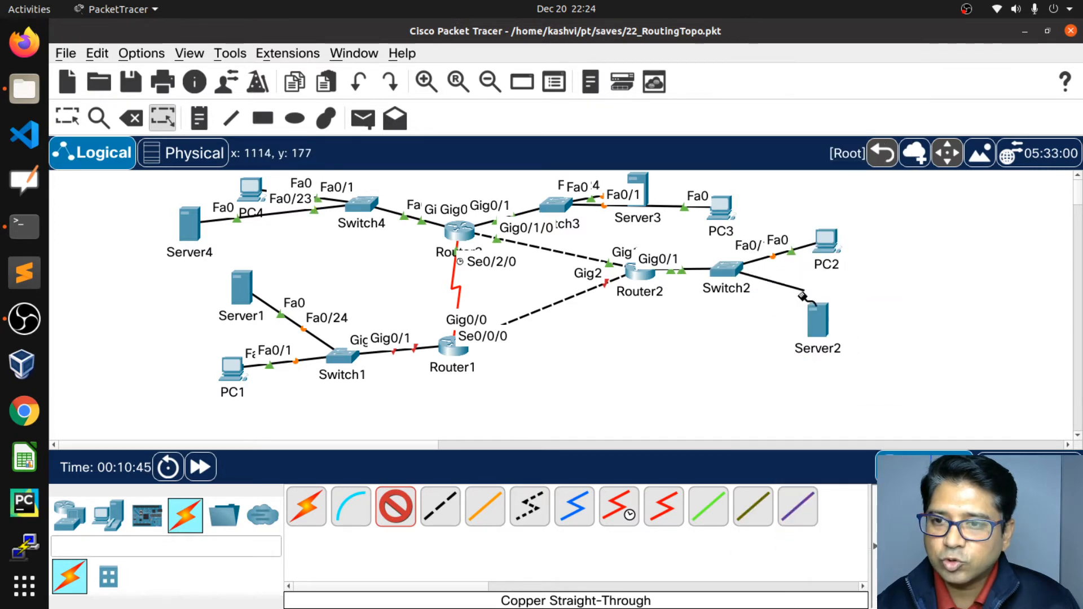
click(819, 330)
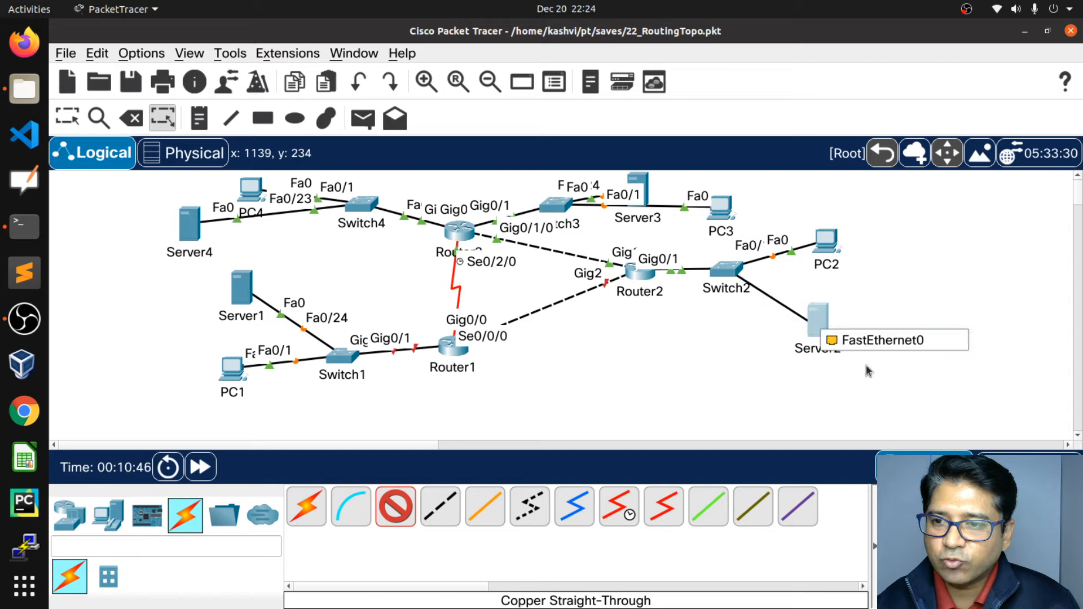
click(875, 330)
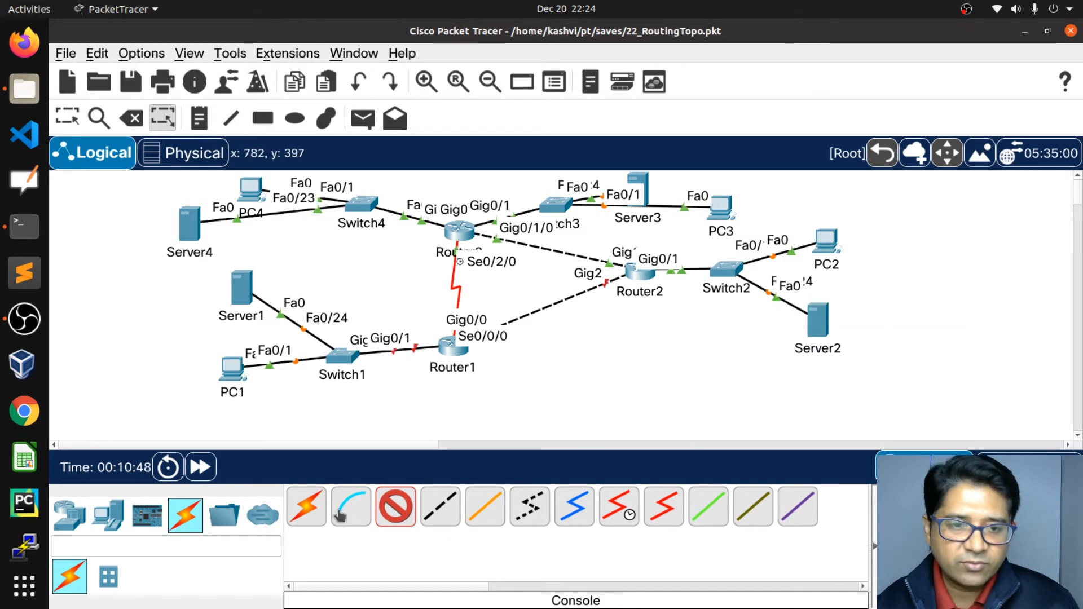
click(393, 517)
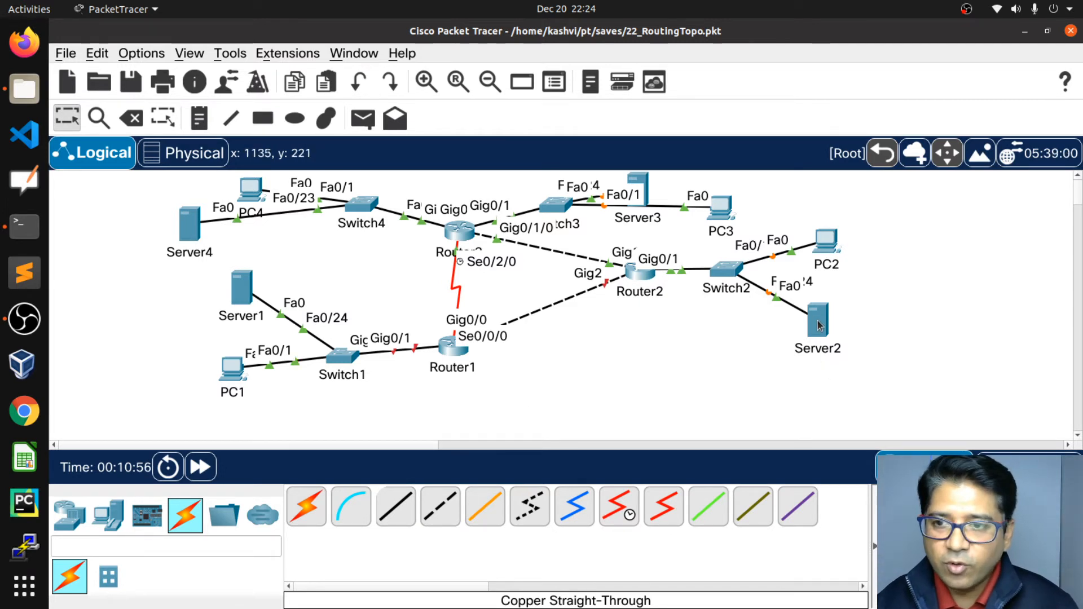
Spread out Router2's network: move Switch2 below Router2, PC2 and Server2 farther right, and Router2 slightly up and right.
drag(733, 275, 740, 366)
drag(642, 273, 672, 278)
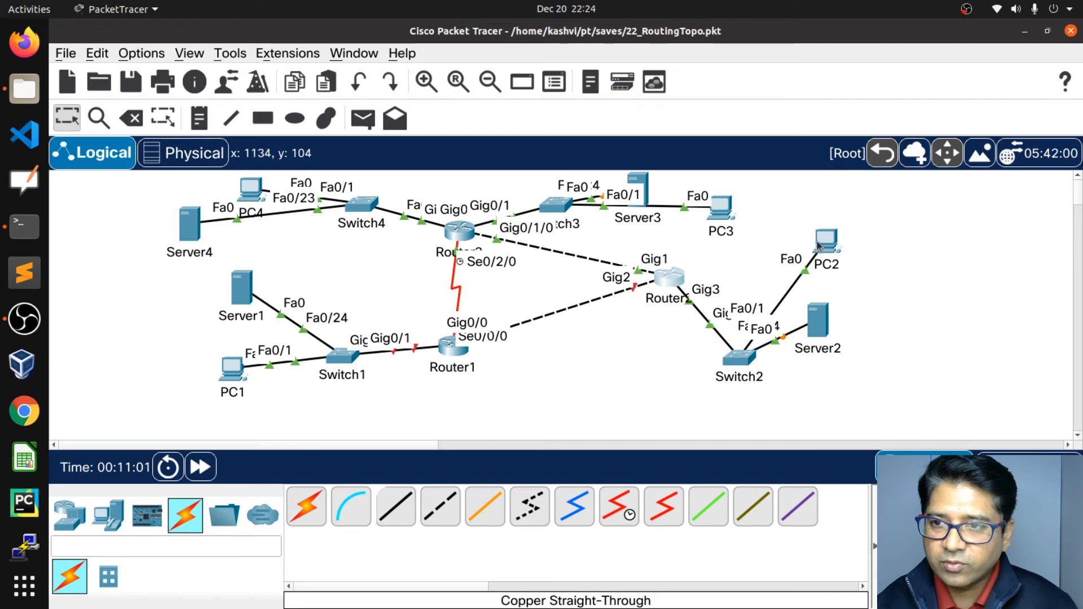
drag(825, 243, 855, 216)
drag(823, 336, 918, 363)
drag(856, 216, 914, 276)
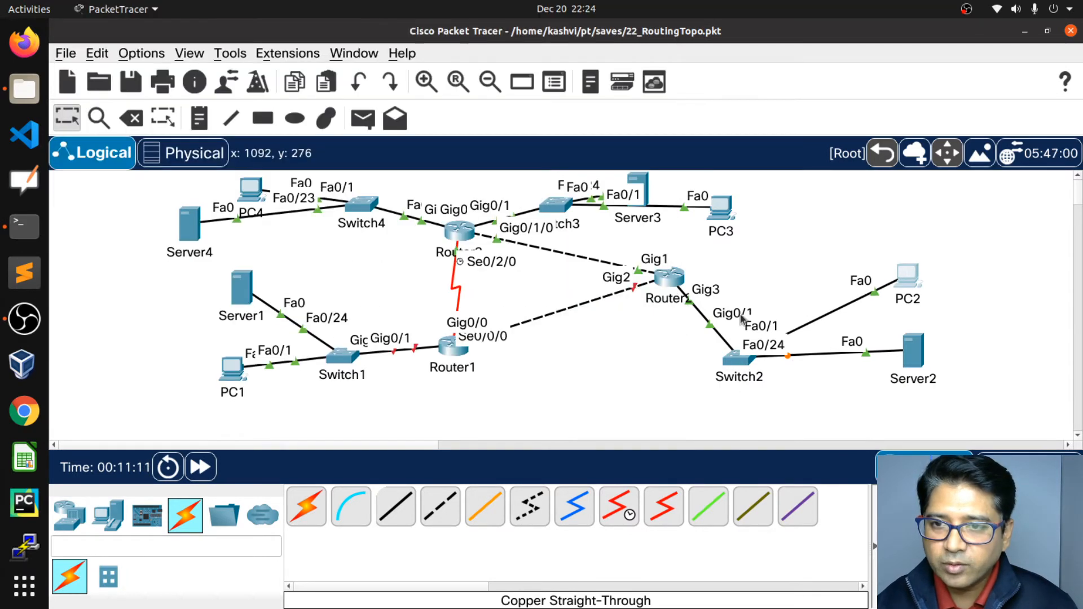
drag(679, 289, 691, 268)
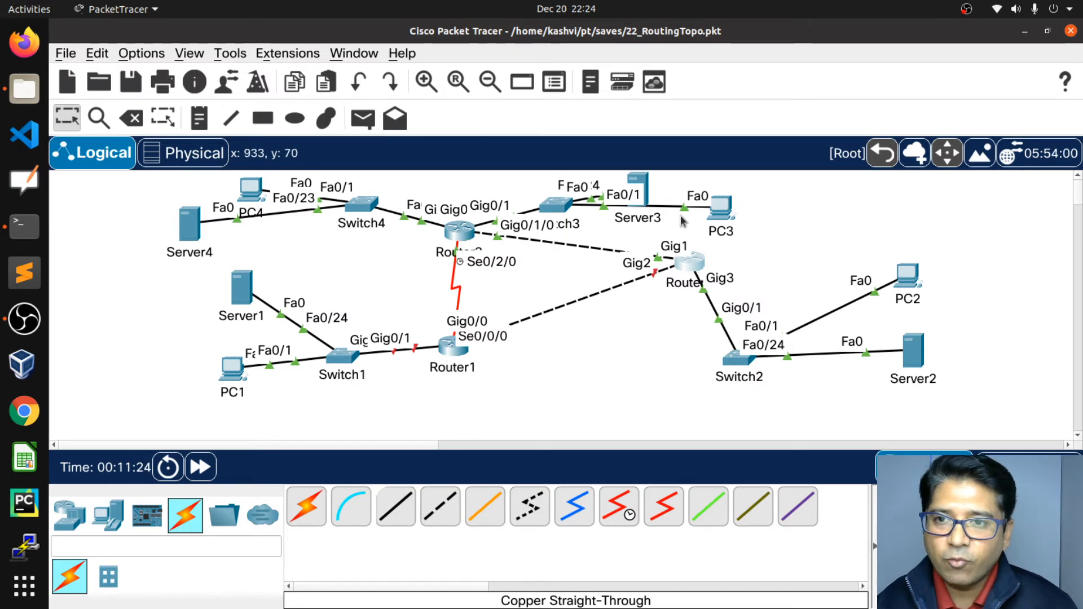
Move PC3, Server3 and Switch3 farther right so that Server3 sits above PC3 and Switch3 stands above Router2.
drag(725, 215, 829, 253)
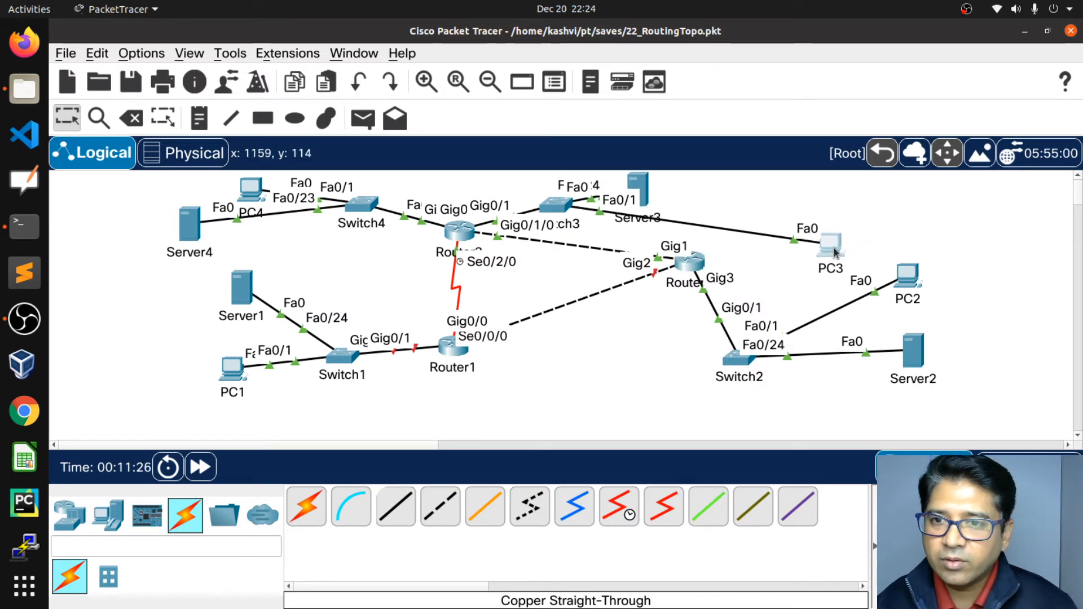
drag(647, 192, 893, 200)
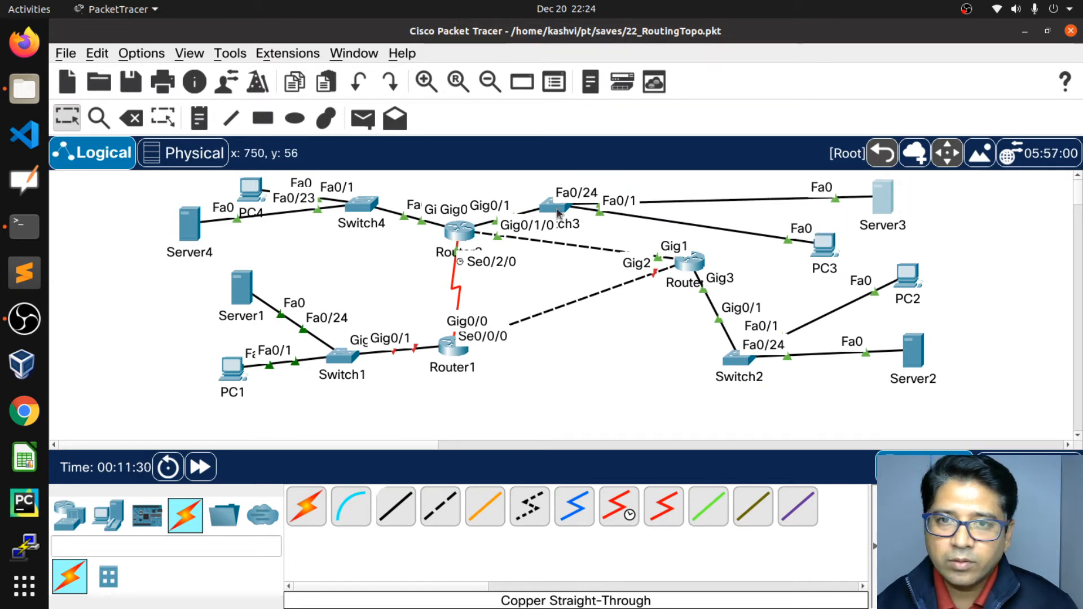
drag(557, 212, 669, 201)
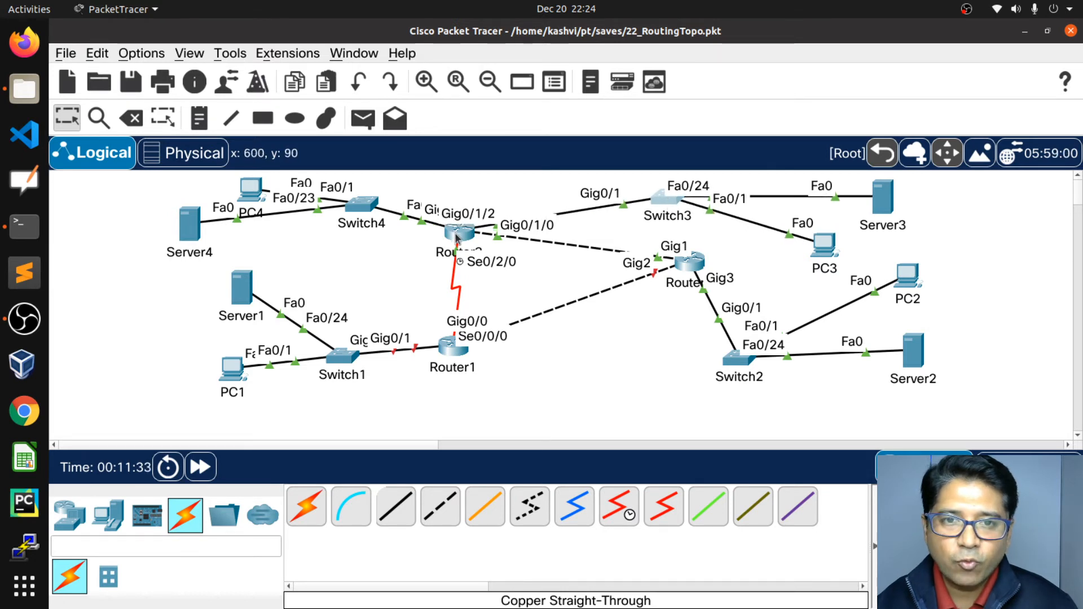
Shift Router3 and Switch4 slightly right and up, and move Server4 down beside Server1.
drag(463, 235, 504, 225)
mouse_move(361, 211)
mouse_down()
mouse_move(367, 234)
mouse_move(376, 202)
mouse_up()
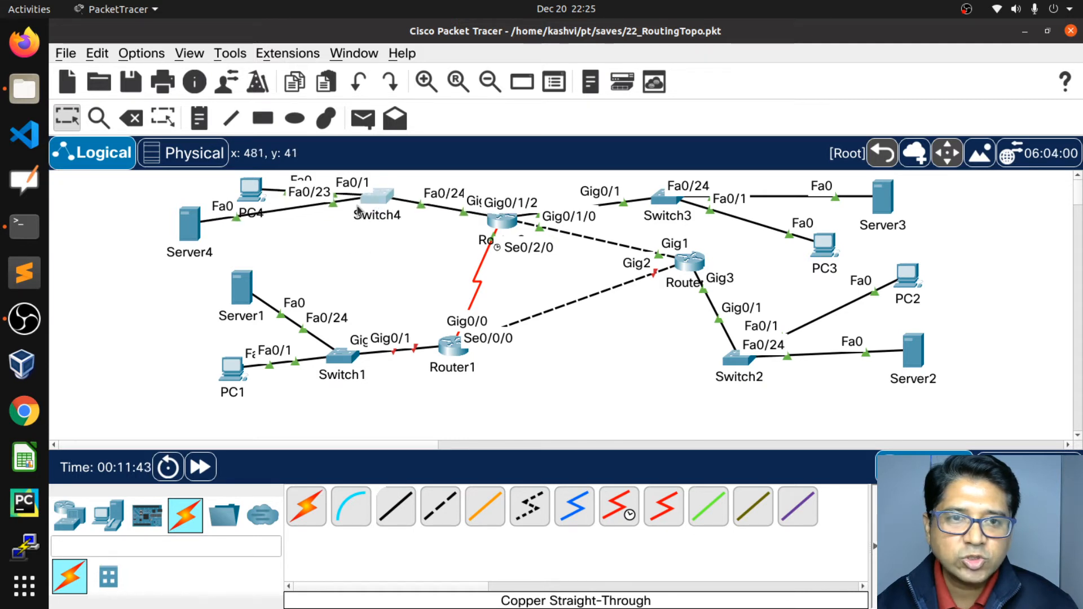
drag(177, 239, 168, 299)
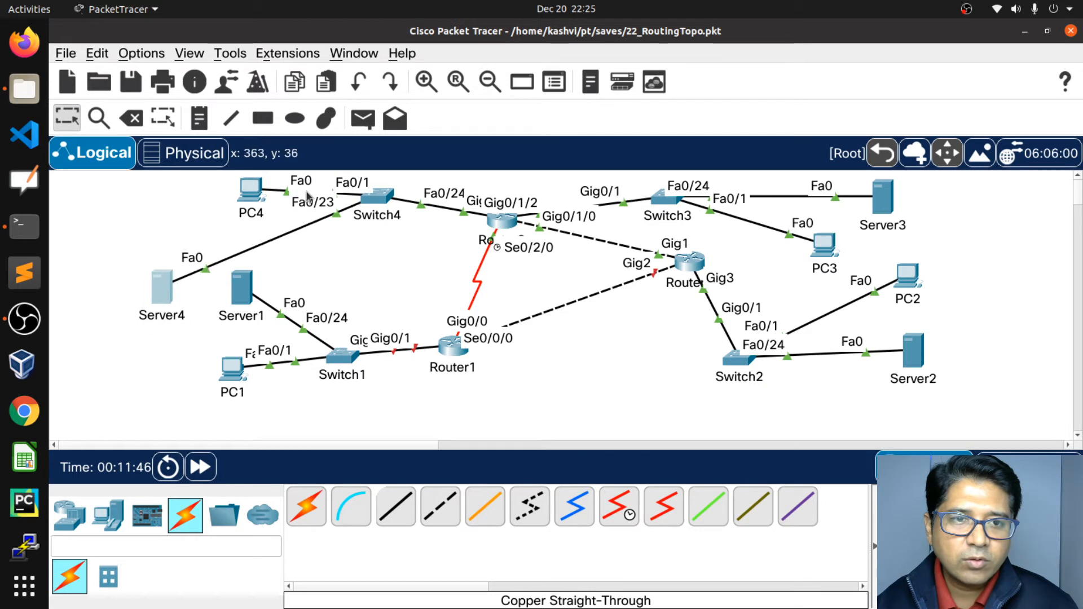
Move PC4 slightly left and down, Router1 slightly right and down, and Switch1 up level with Server1.
drag(246, 199, 214, 207)
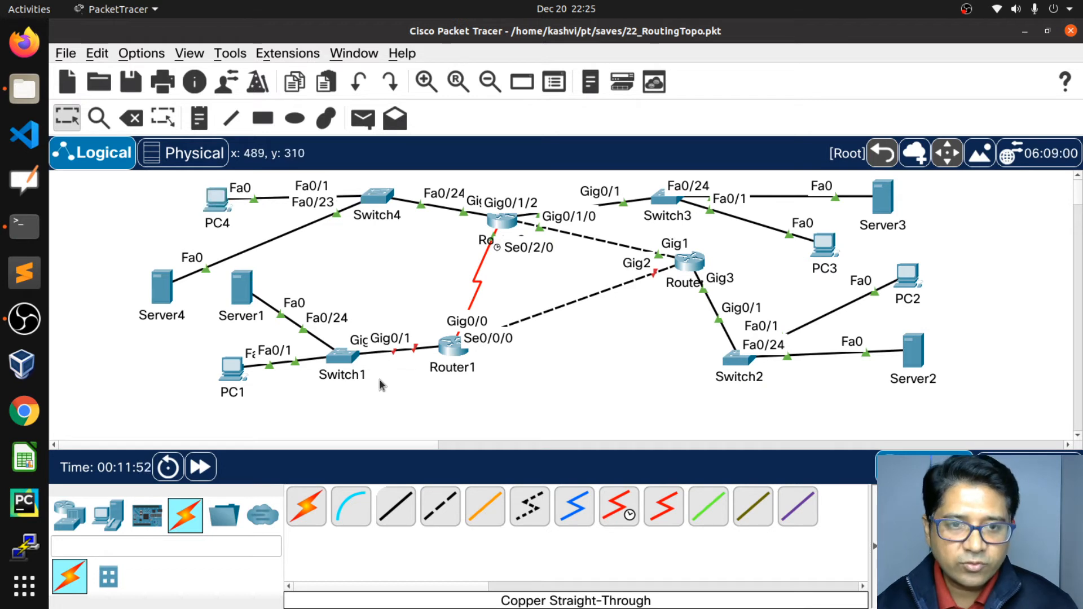
mouse_move(352, 366)
mouse_down()
mouse_move(341, 400)
mouse_move(325, 404)
mouse_move(323, 389)
mouse_move(356, 383)
mouse_up()
drag(445, 352, 464, 368)
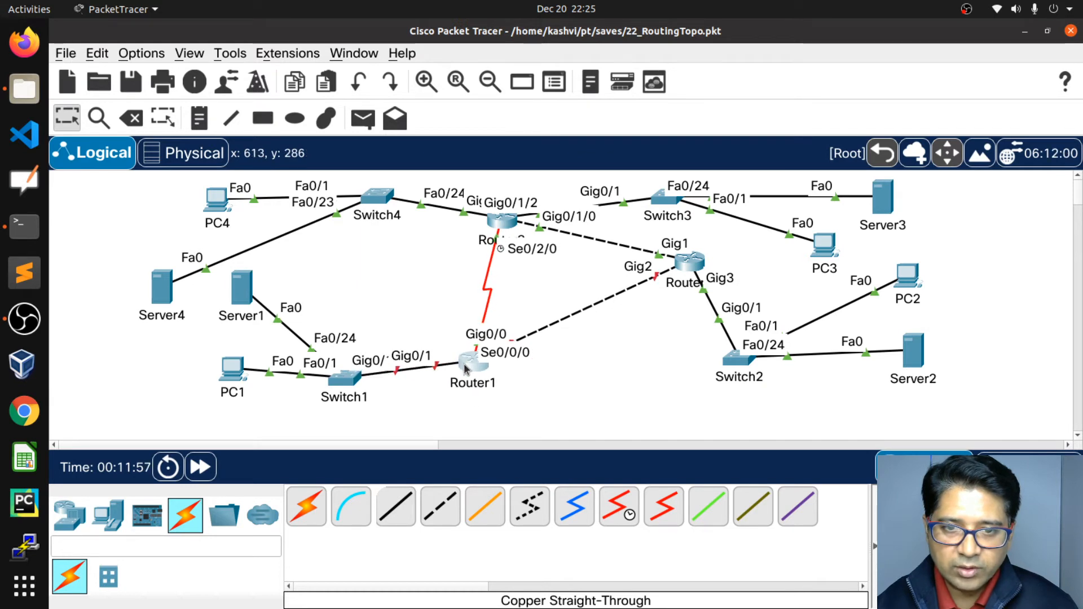
drag(343, 383, 345, 290)
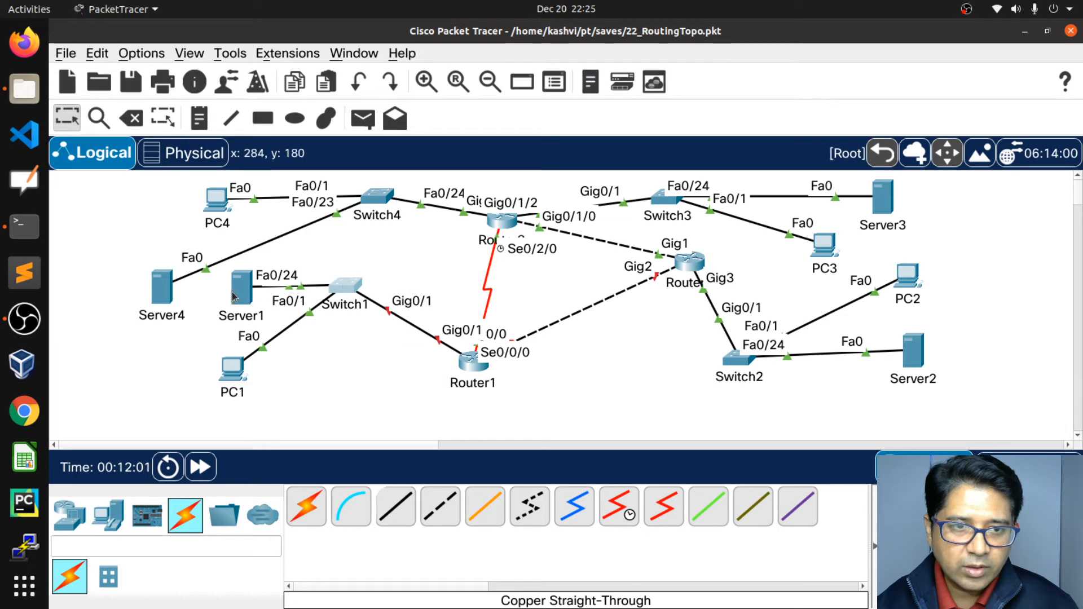
Place PC1 directly below Switch1 and Server1 below and left of Switch1.
drag(234, 297, 119, 387)
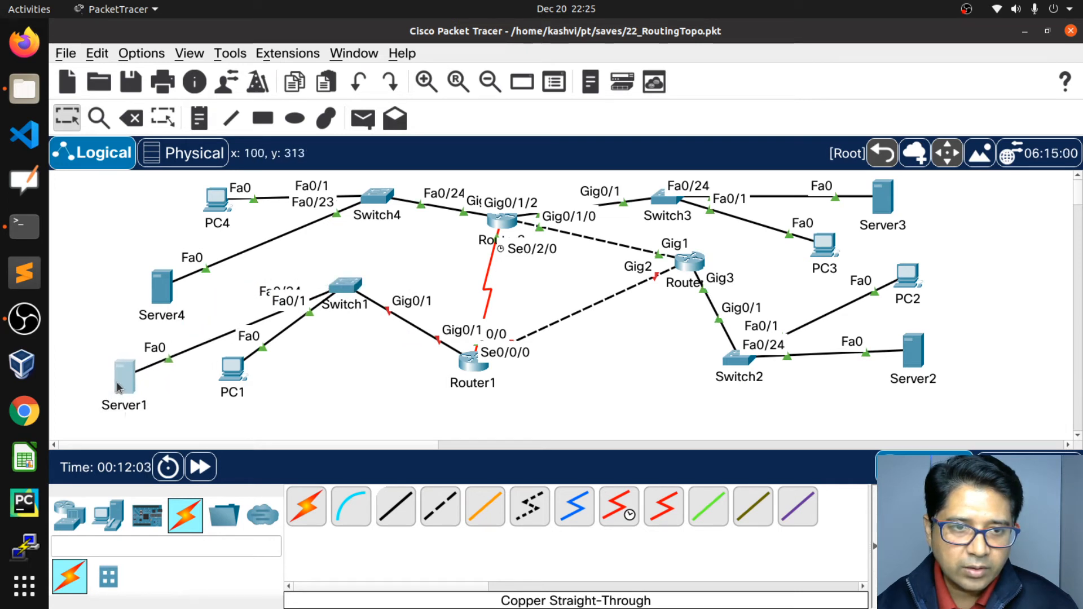
drag(230, 393, 333, 396)
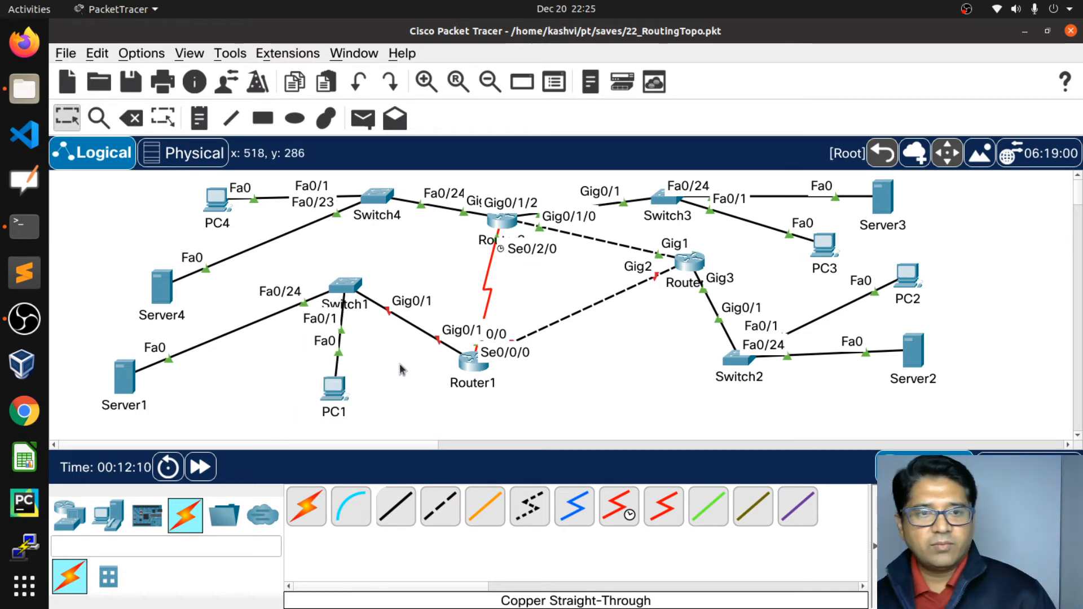
click(125, 387)
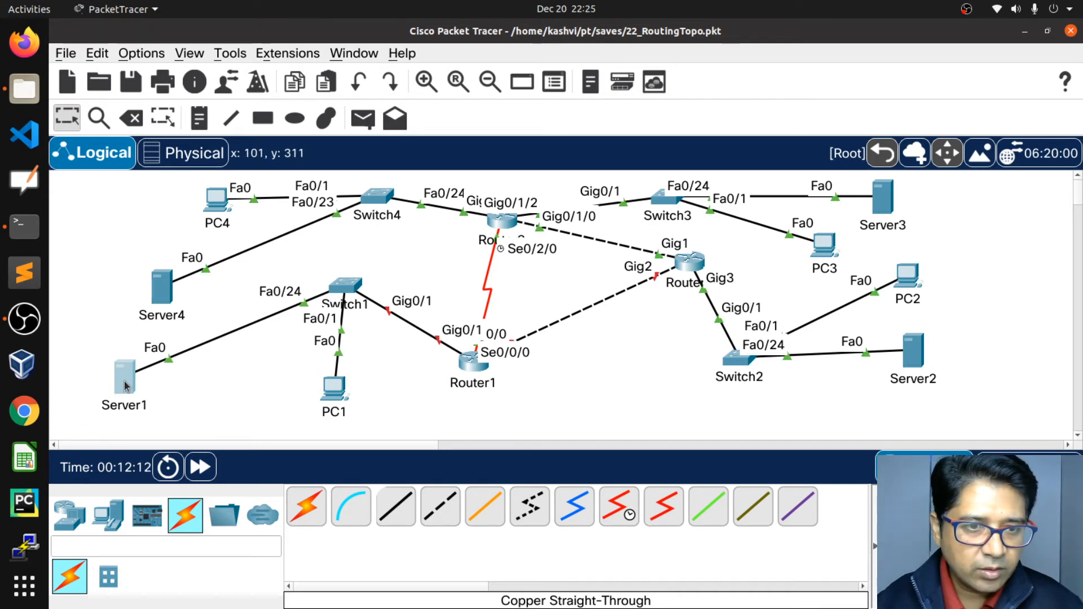
drag(124, 386, 215, 361)
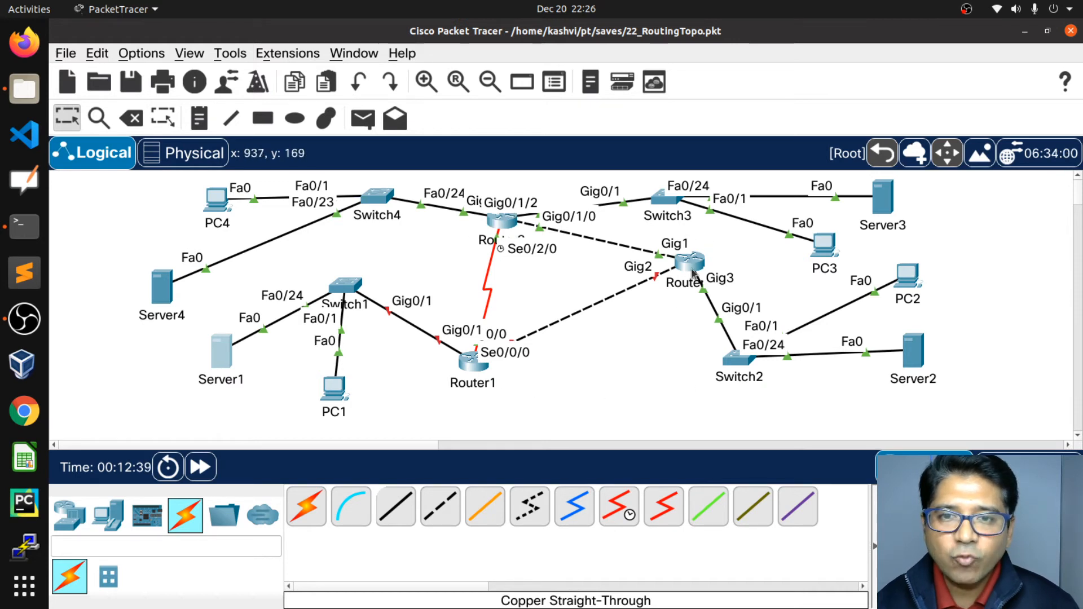
Open Router3's command line interface and enter privileged EXEC mode with en.
click(500, 225)
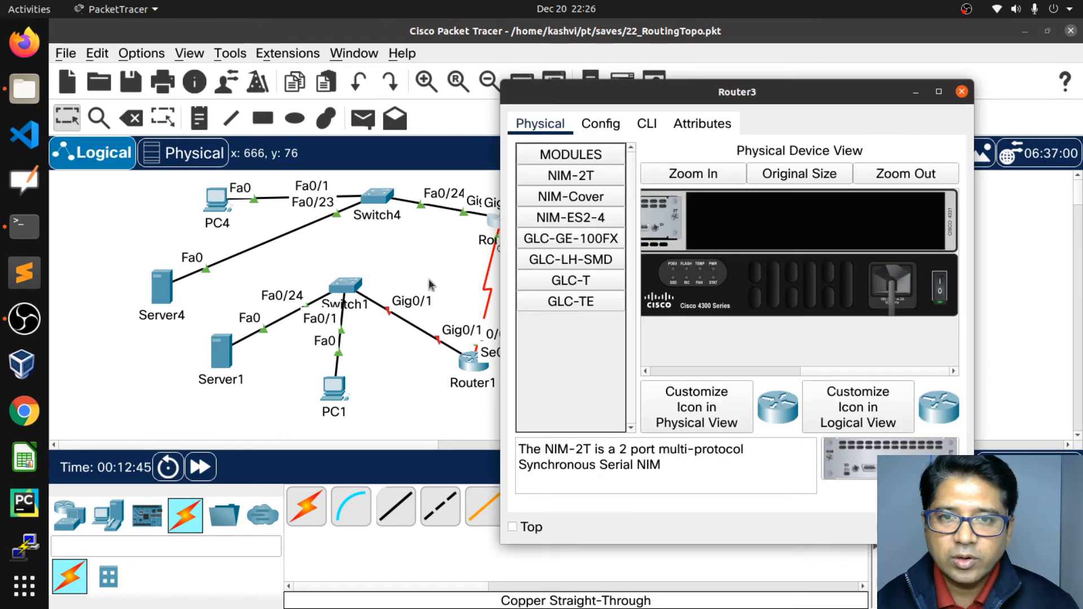
click(430, 284)
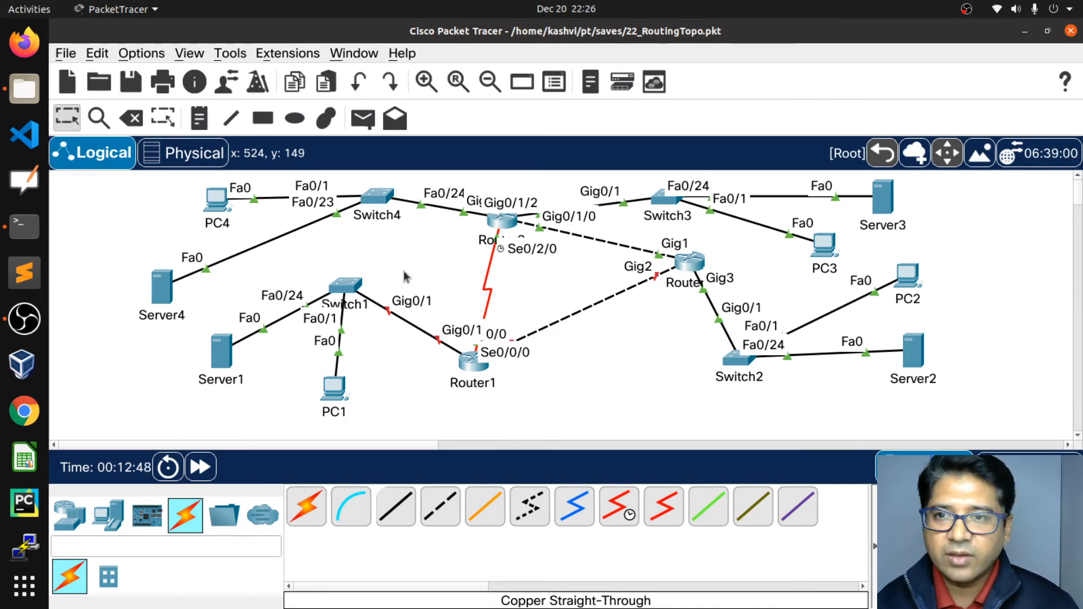
click(502, 221)
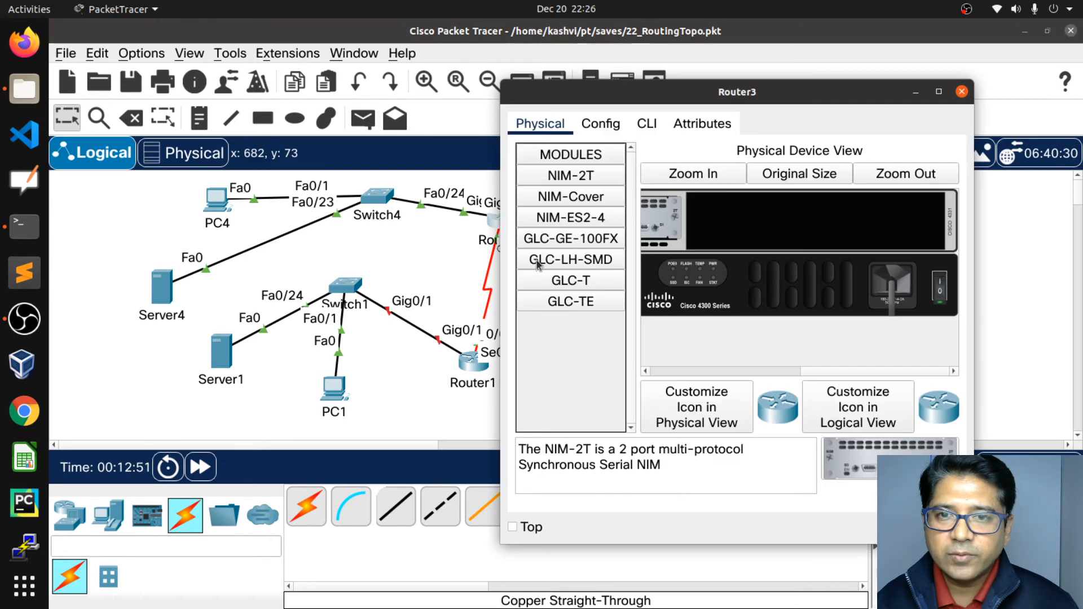
click(647, 124)
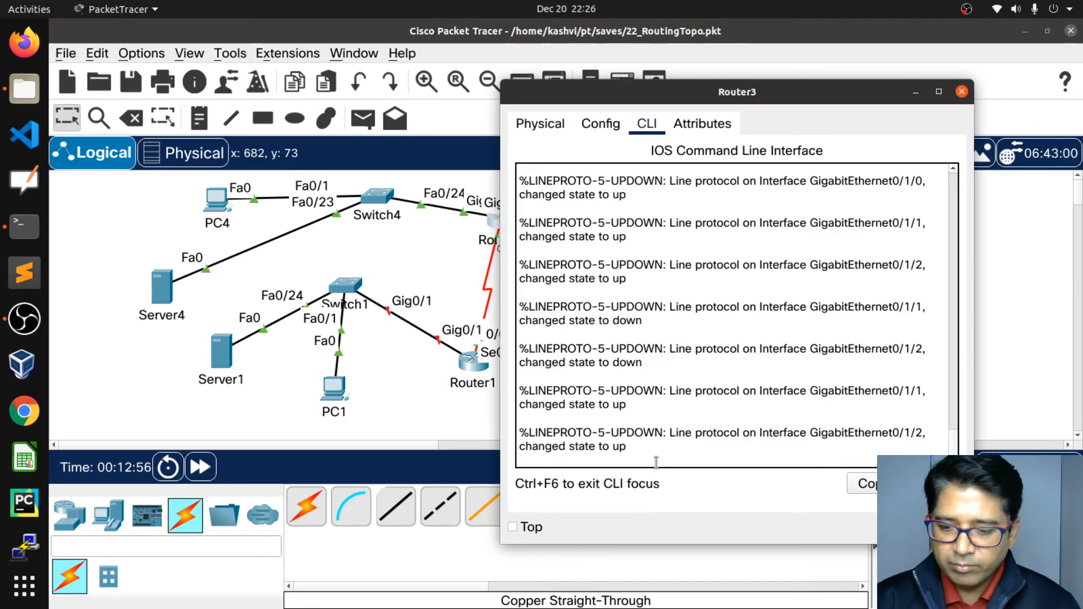
key(Return)
key(Return)
key(Return)
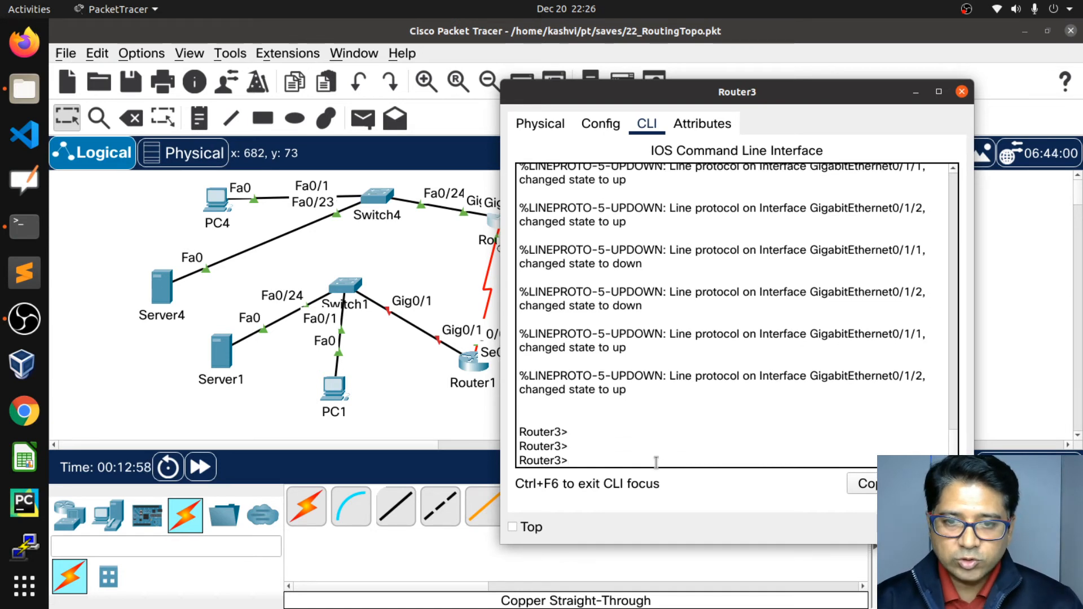
text(en)
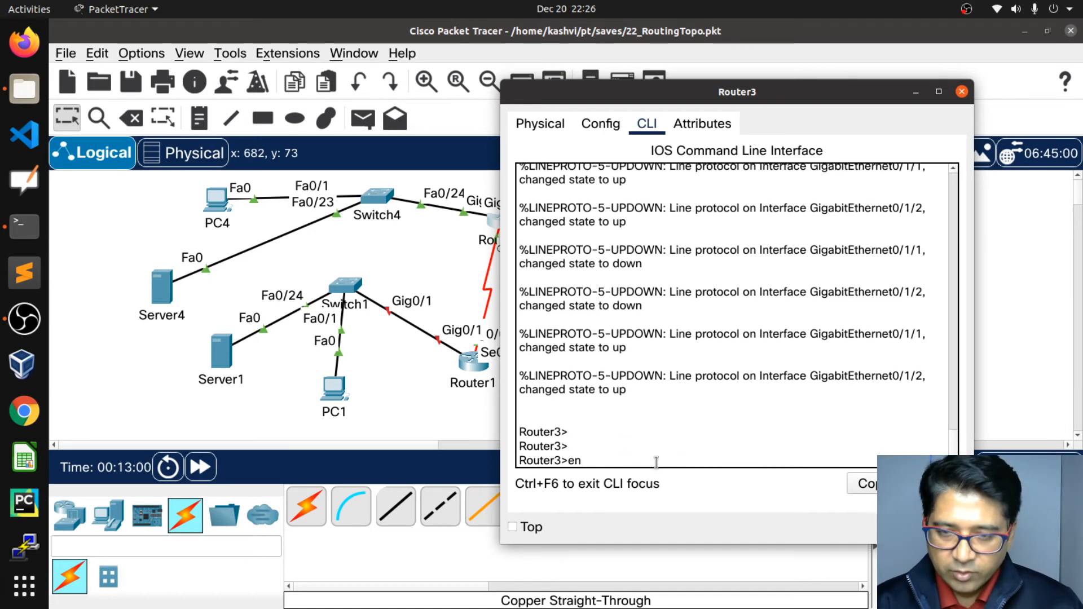
key(Return)
key(Return)
Run show ver on Router3 and page through the version and interface information to its end.
text(sho)
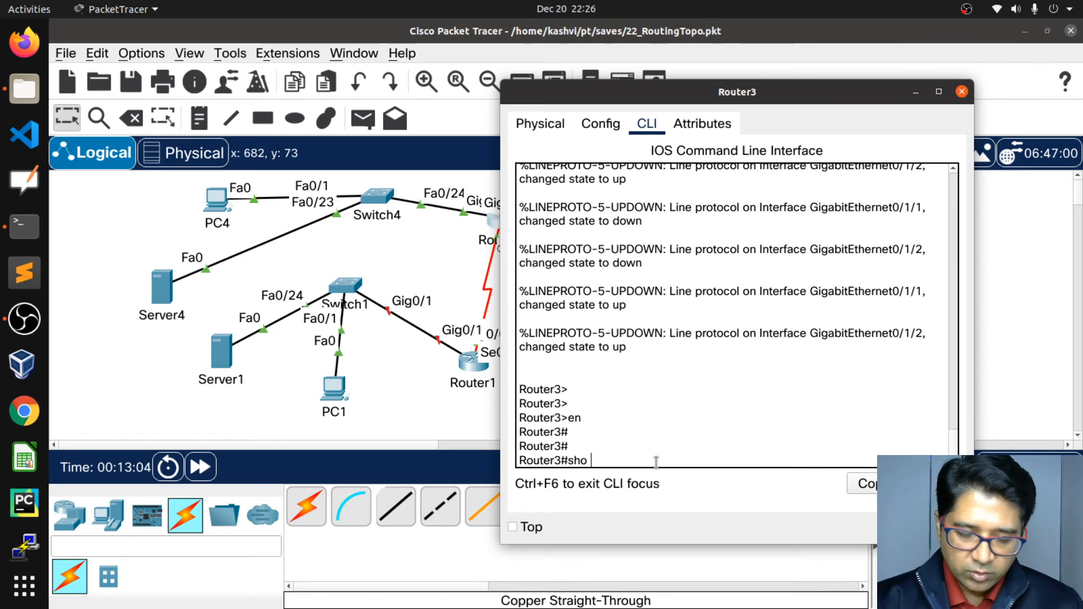
text(w ver)
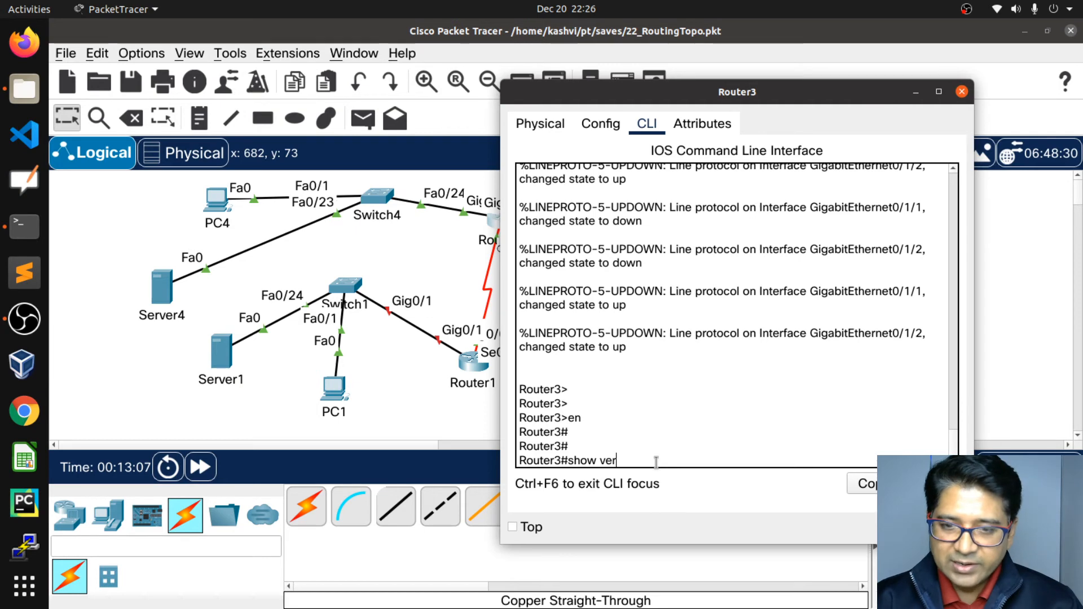
key(Return)
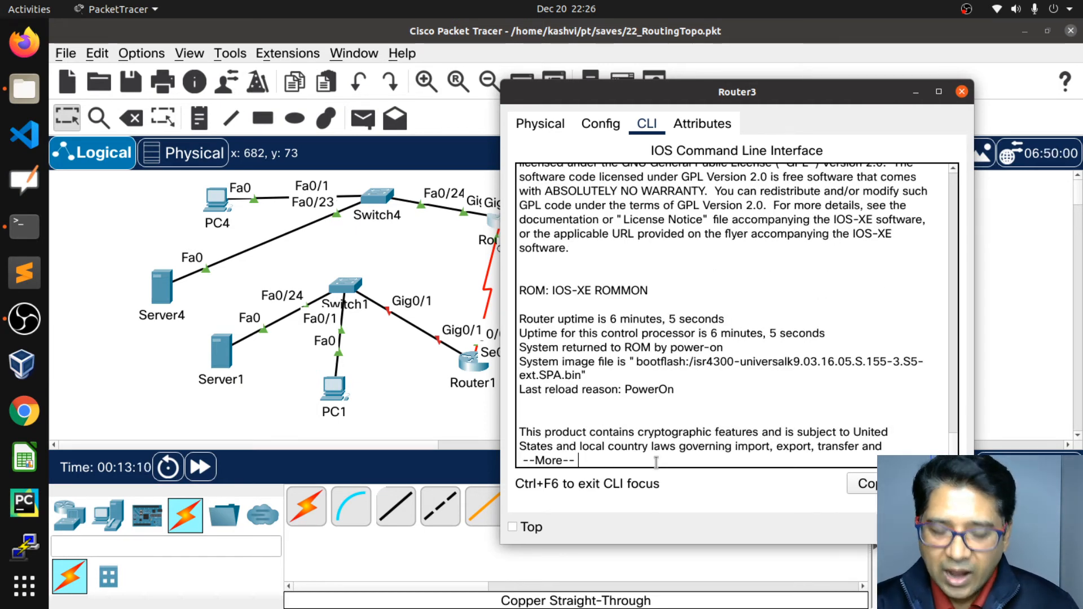
key(space)
key(space)
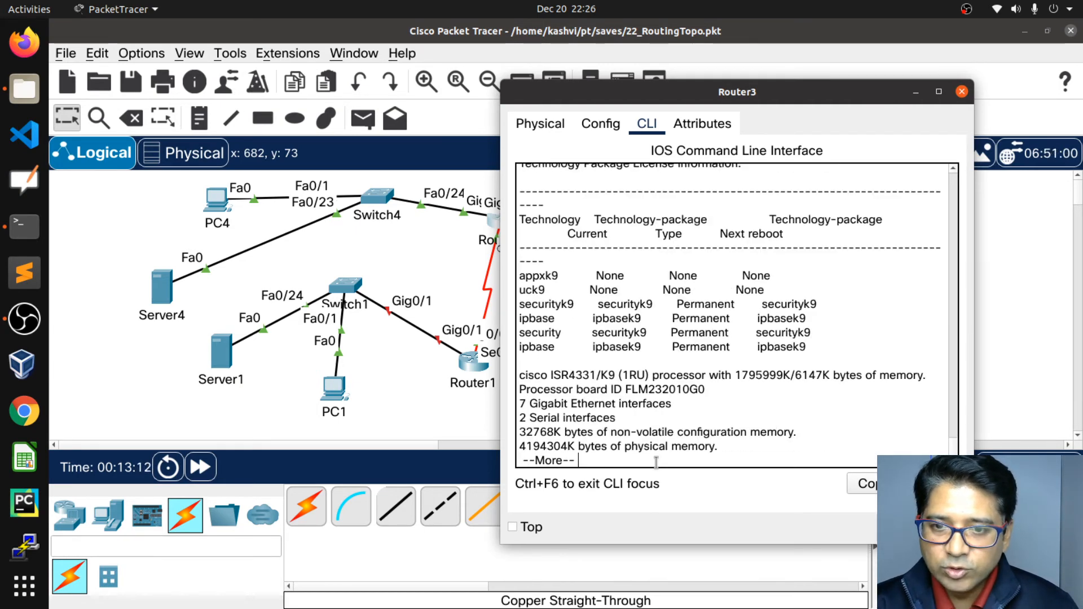
key(space)
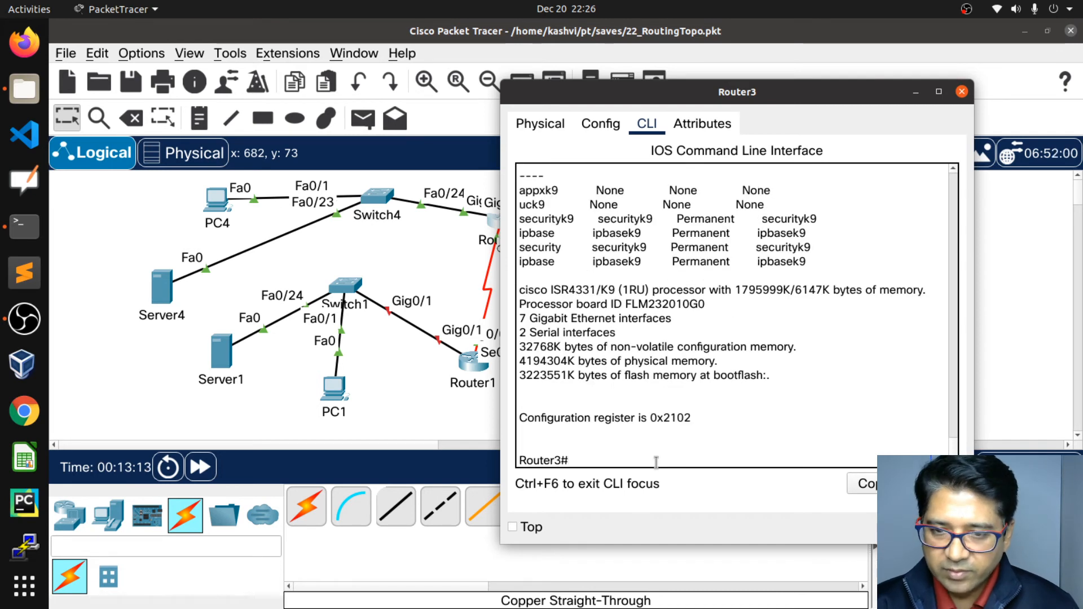
key(Return)
key(Return)
key(Return)
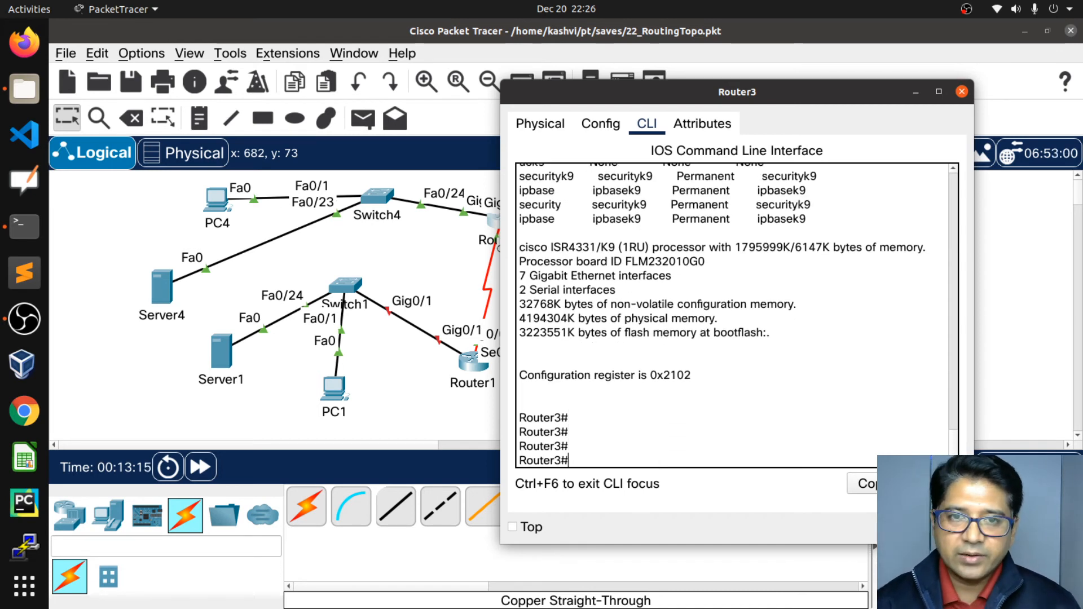
Move Router3's window clear of the topology and list its interfaces with show ip int brief.
drag(775, 91, 856, 72)
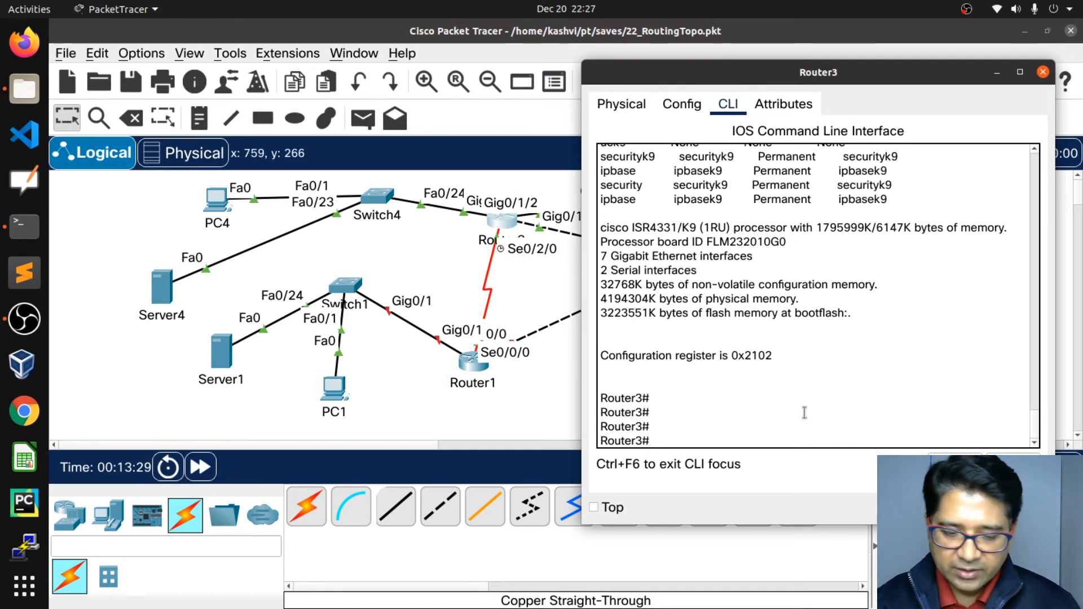
text(show)
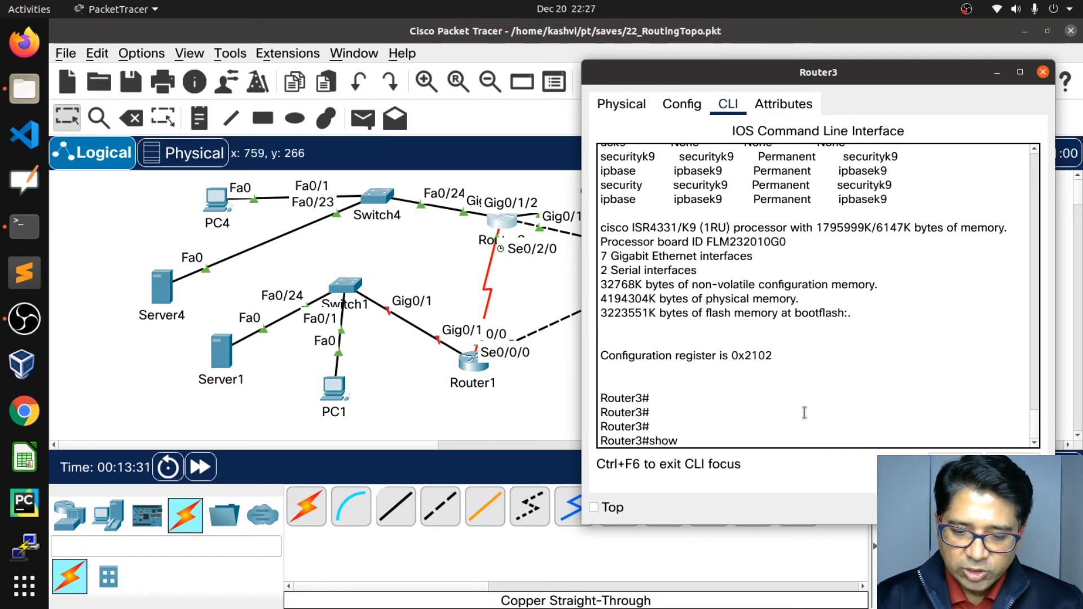
text( ip int b)
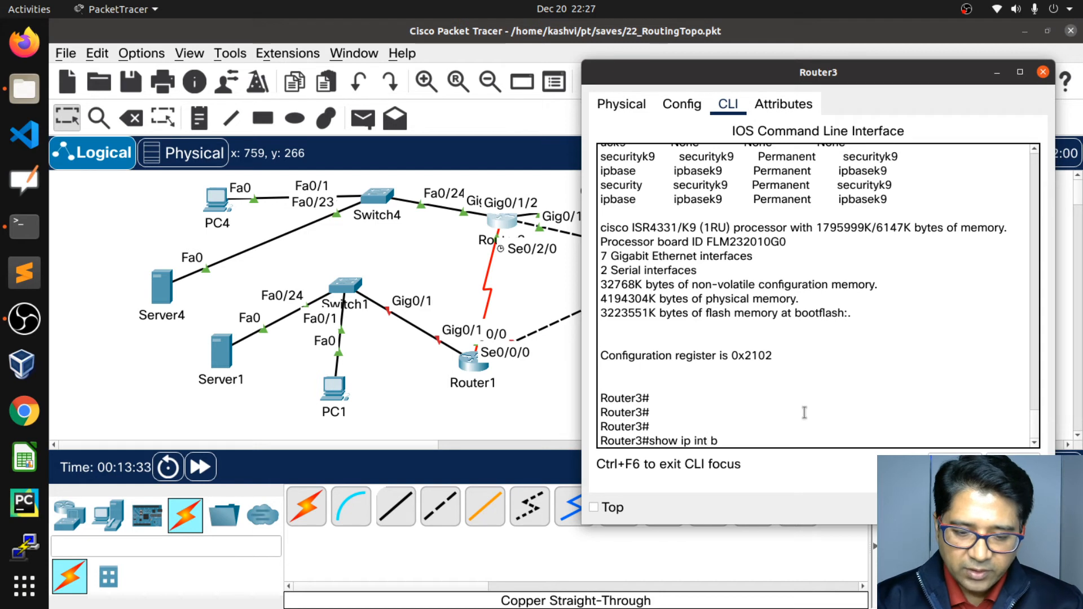
text(rieg)
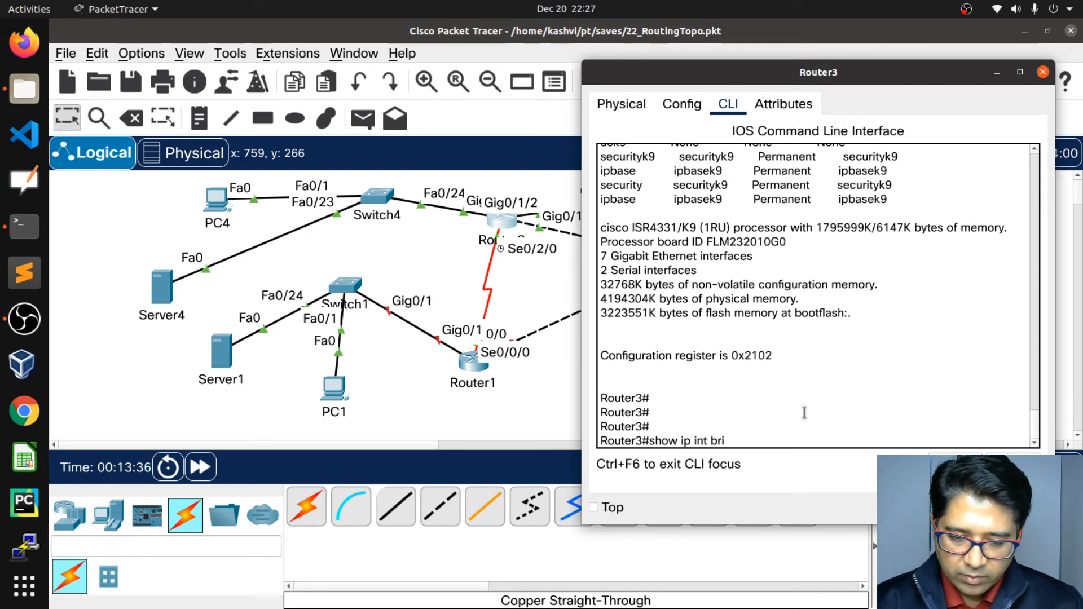
key(Tab)
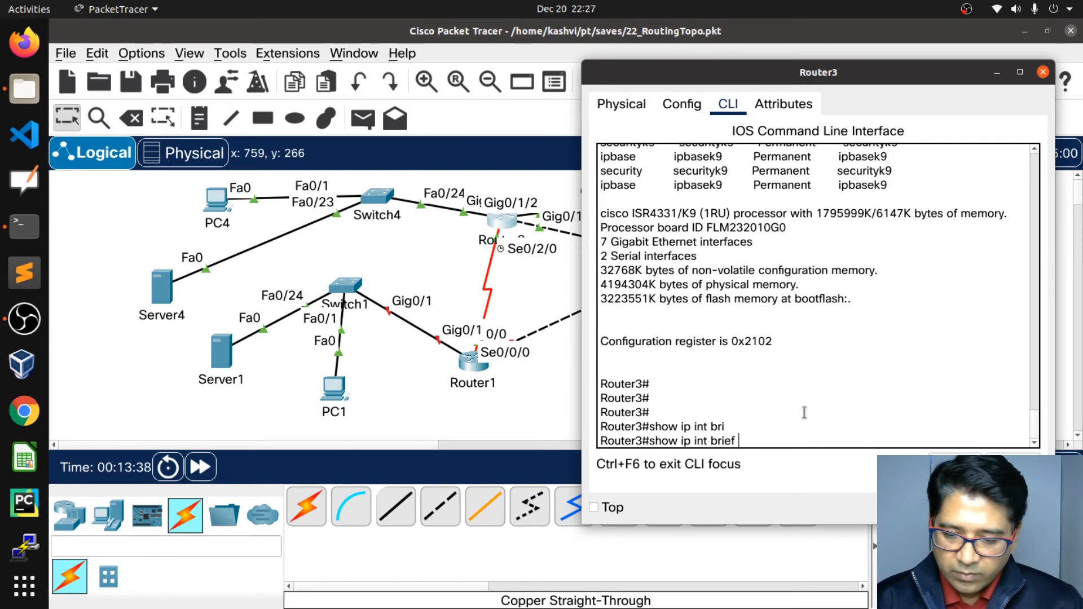
key(Return)
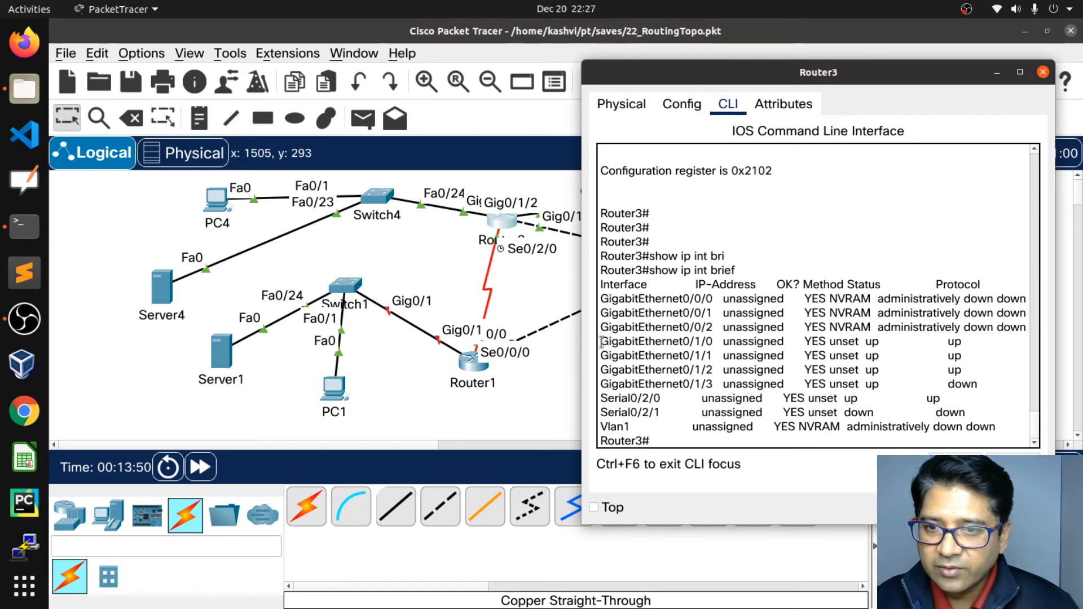
Check the GigabitEthernet0/1/0 to 0/1/2 and Serial0/2/0 rows of Router3's interface list, then return to the topology.
drag(600, 341, 975, 375)
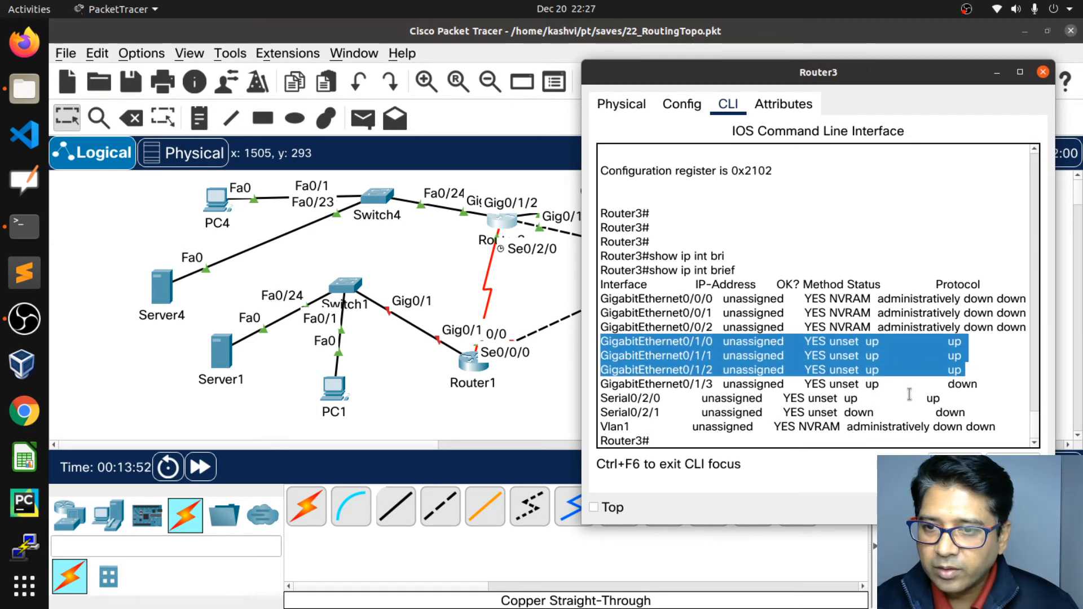
drag(600, 398, 949, 402)
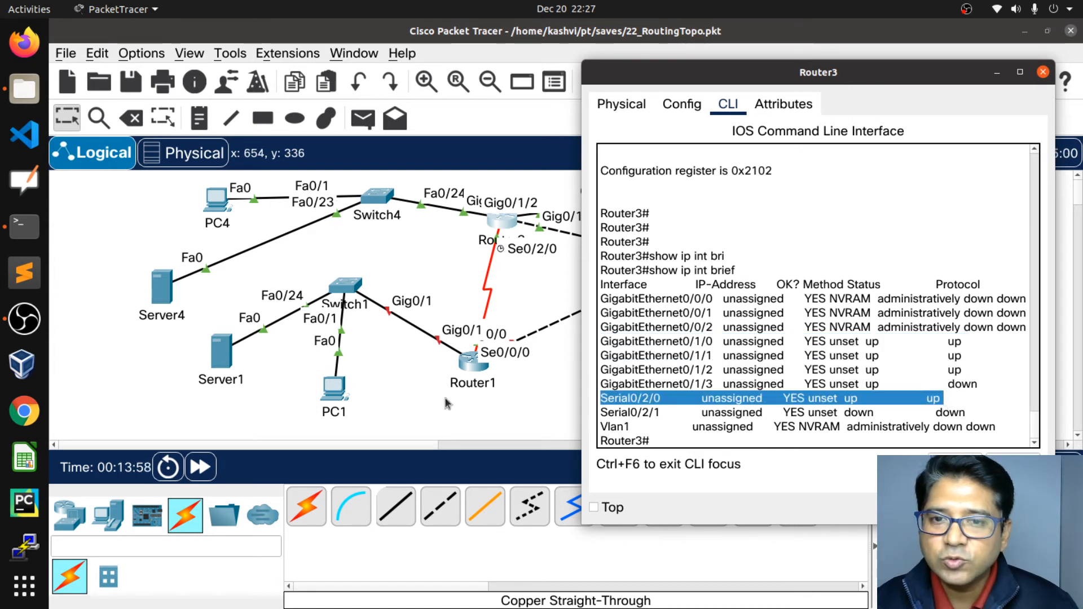
click(555, 398)
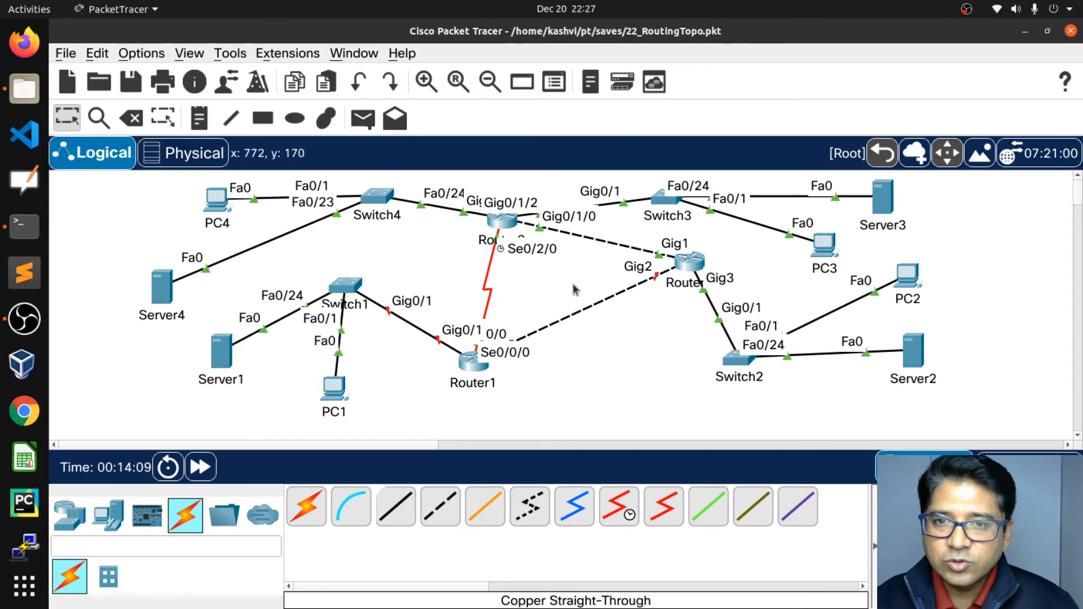
Open Router2's command line interface clear of Router1 and enter privileged EXEC mode with en.
click(695, 270)
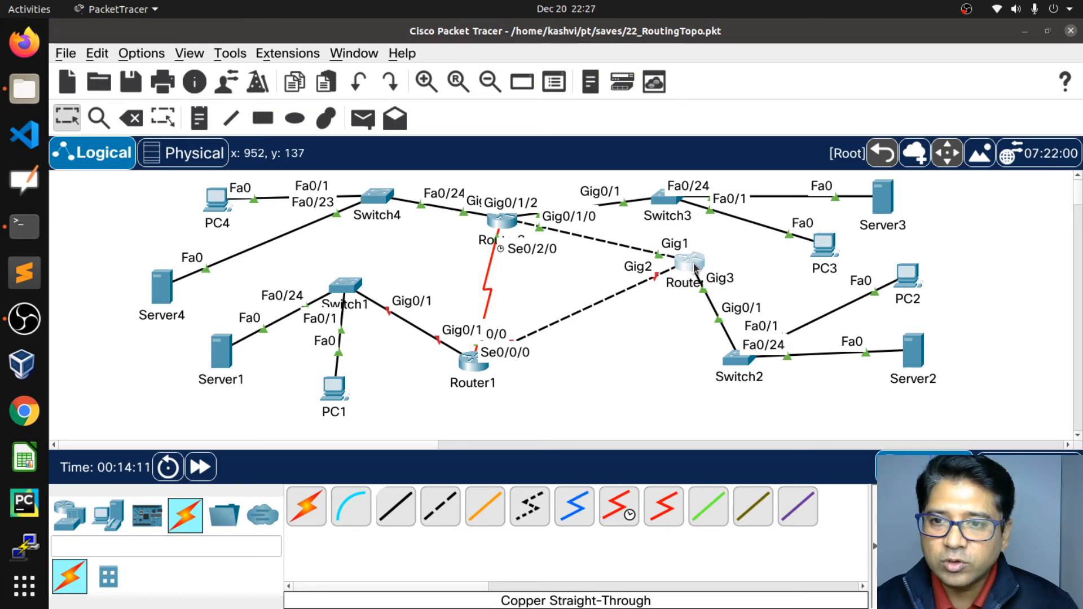
click(480, 120)
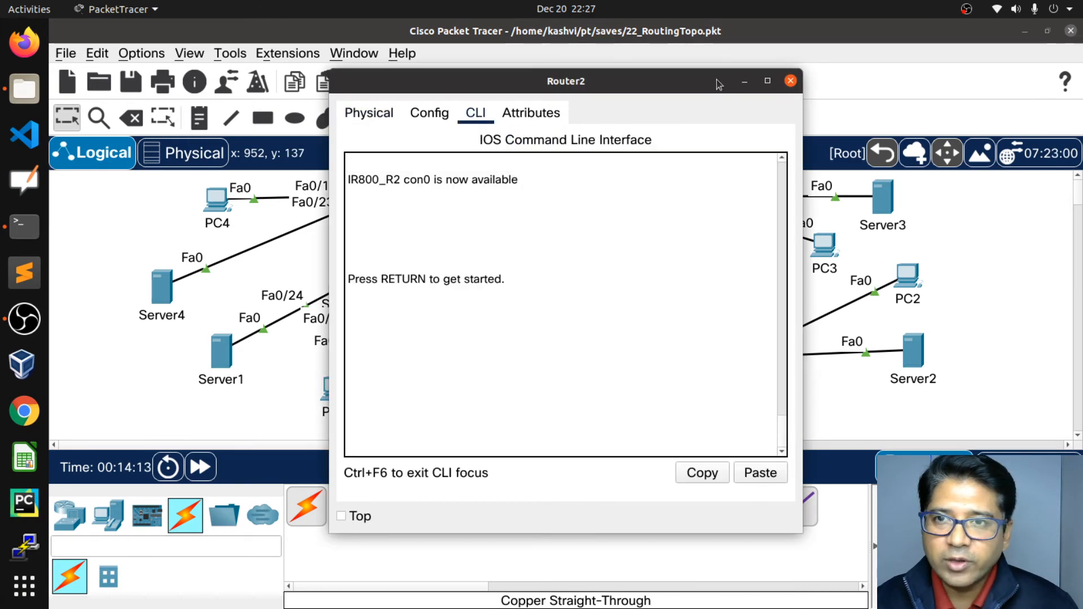
drag(700, 80, 909, 89)
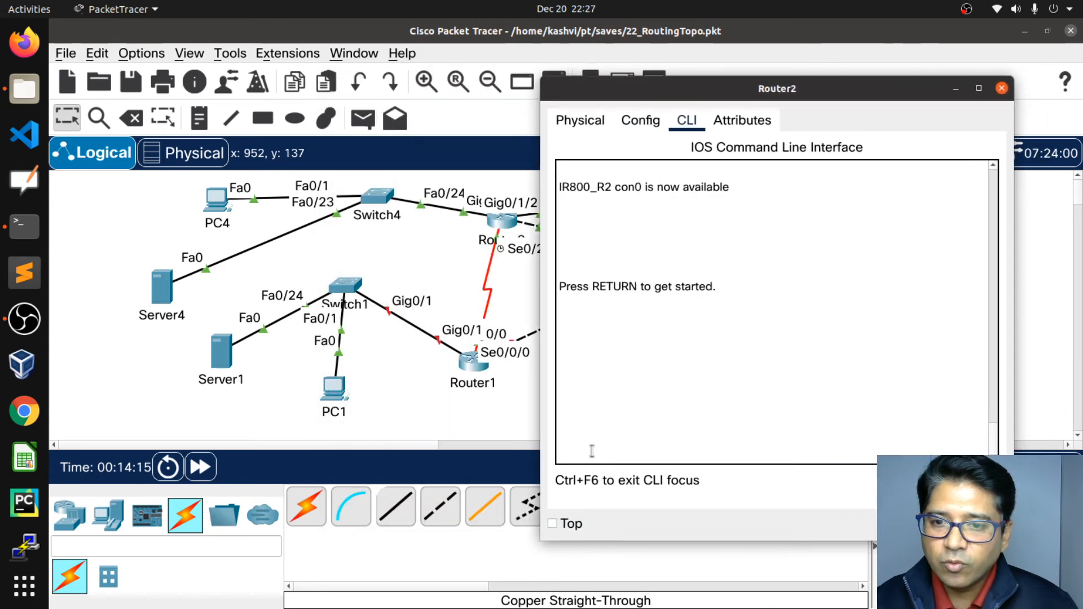
key(Return)
key(Return)
key(Return)
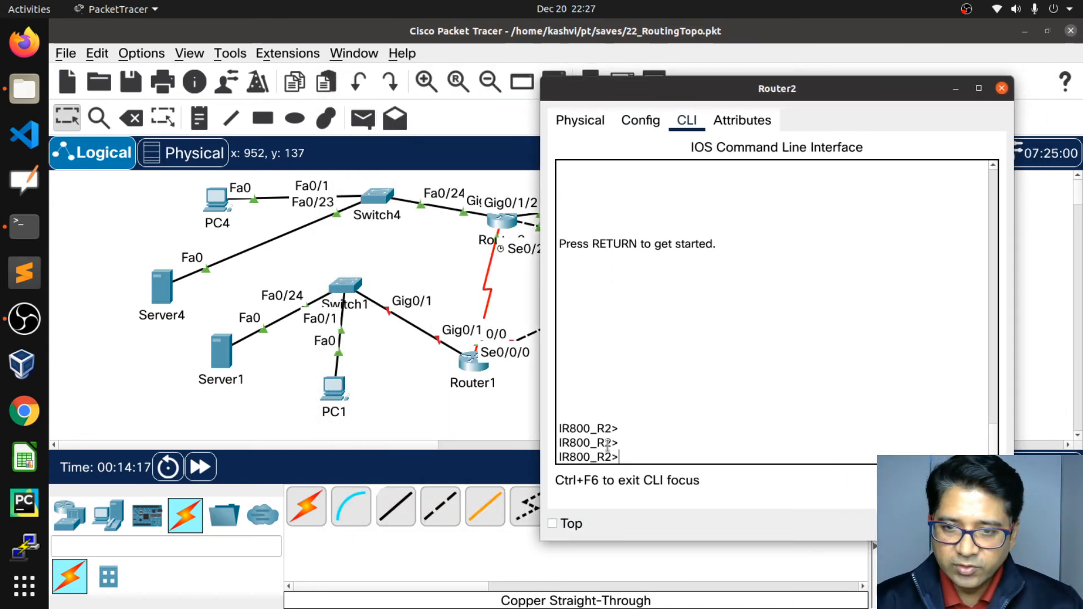
text(en)
key(Return)
key(Return)
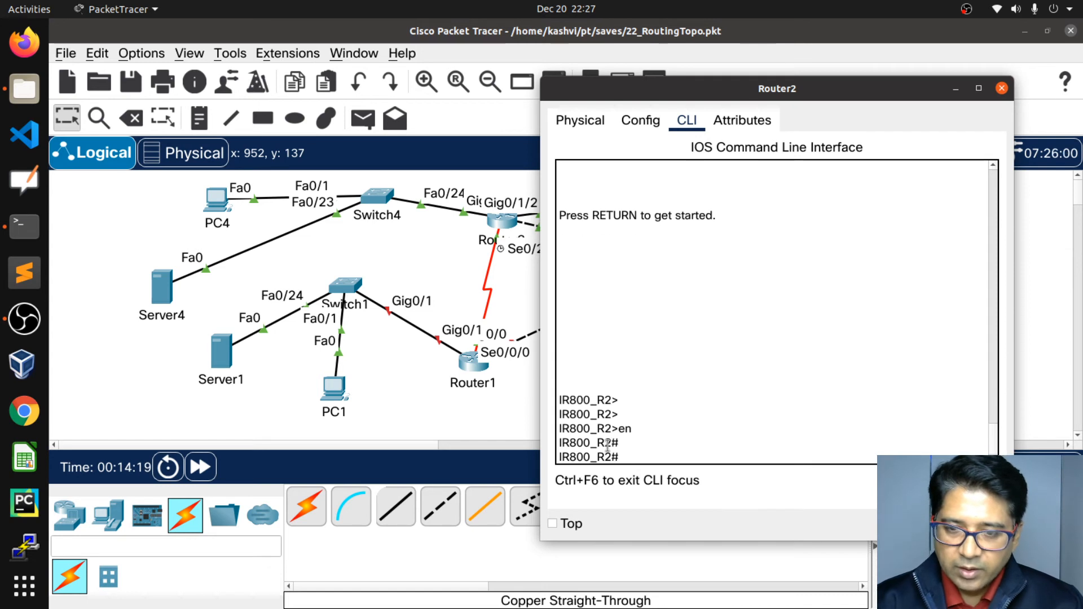
List Router2's interfaces and their status with show ip int brief.
text(show ip int b)
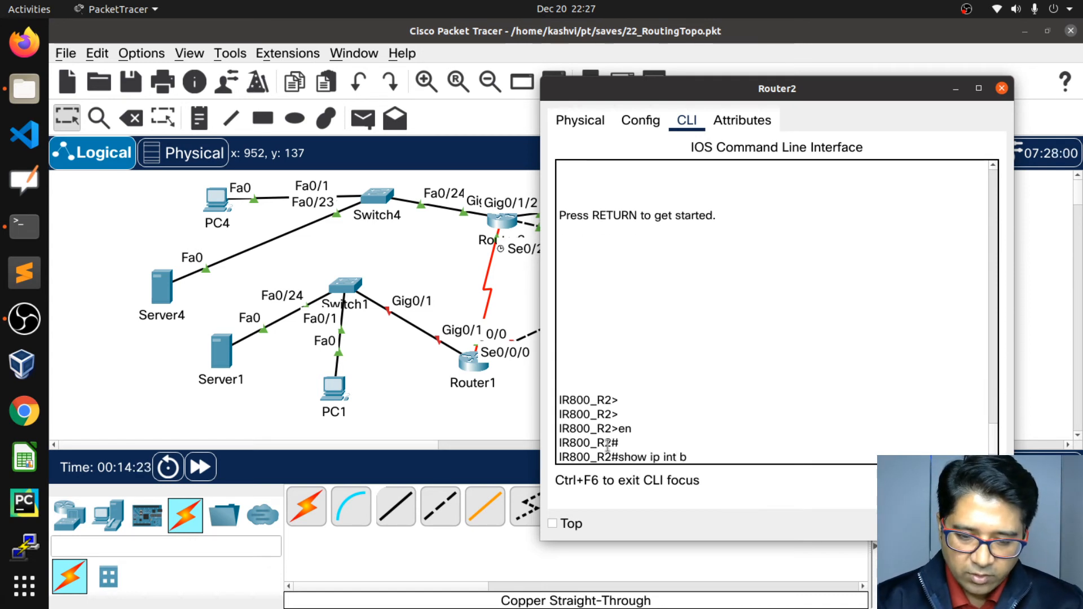
text(rief)
key(Return)
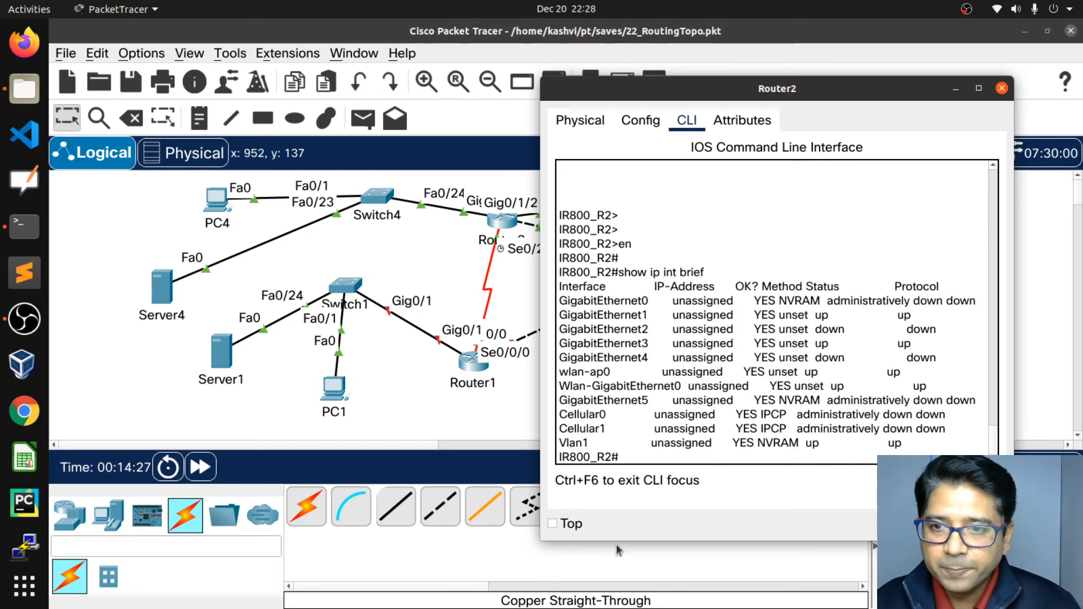
Look at Router1's command line interface and the link between Router1 and Router2 in the topology.
click(473, 361)
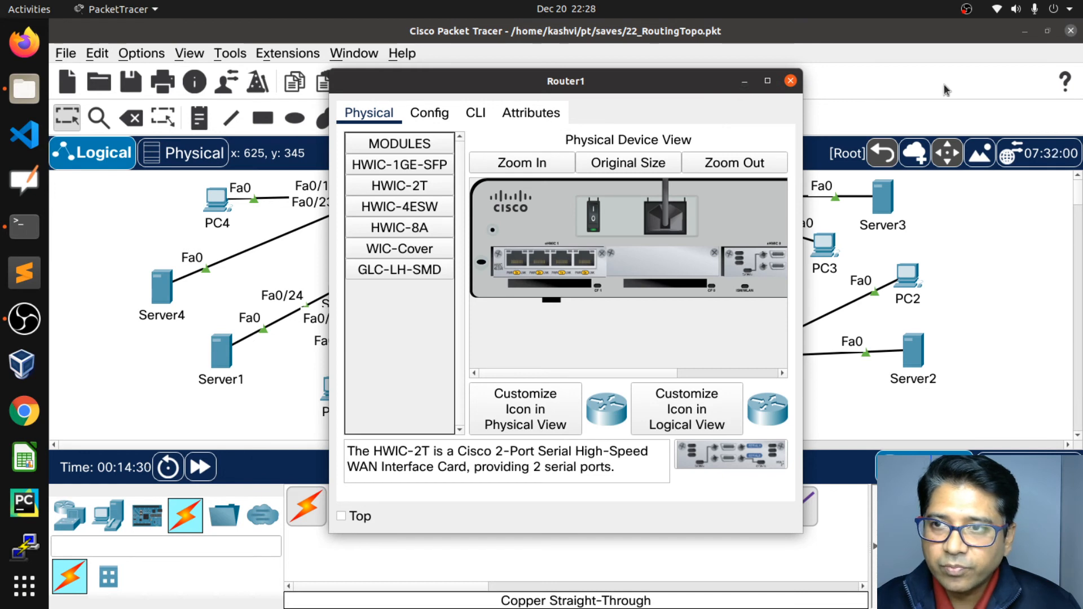
click(744, 82)
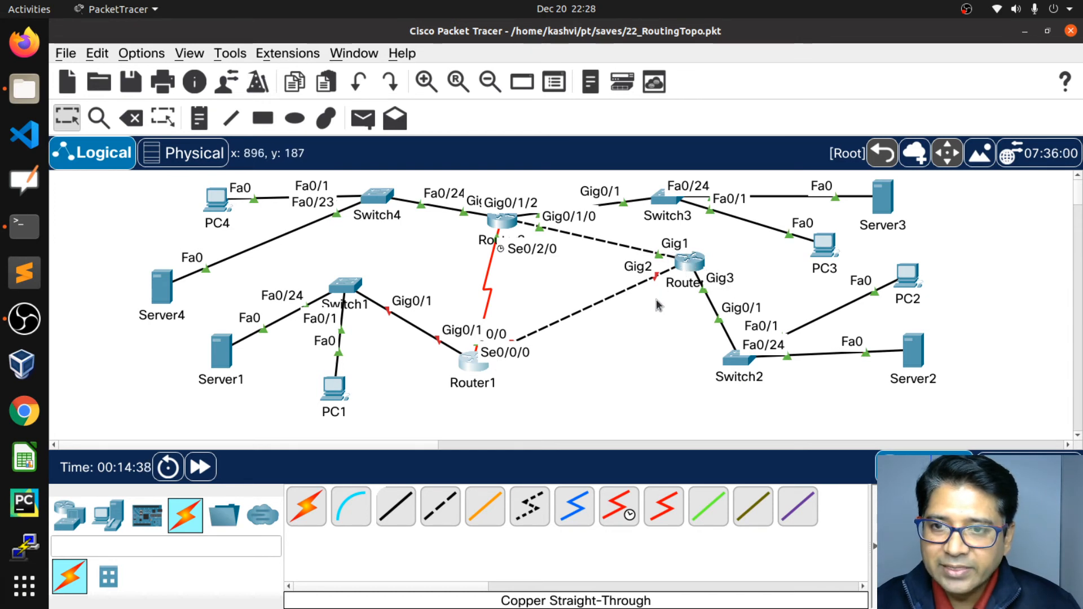
key(alt+Tab)
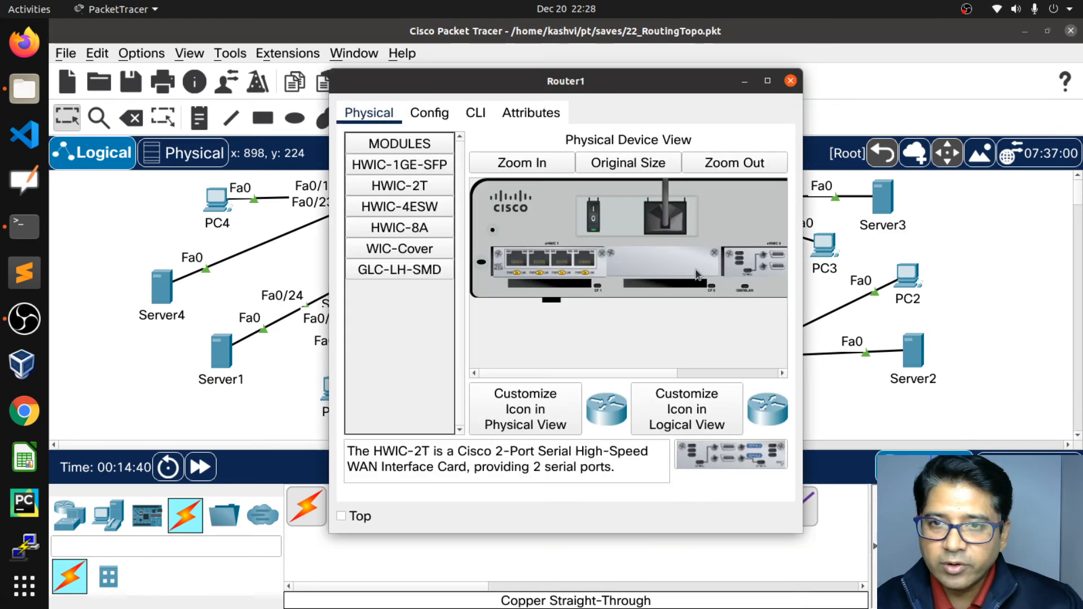
click(477, 115)
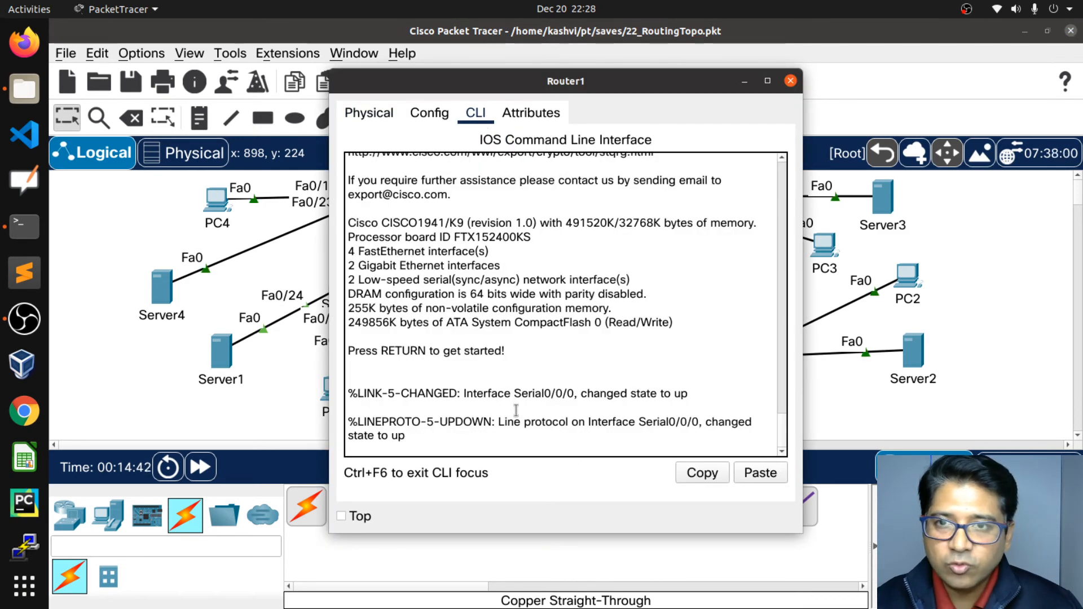
click(745, 81)
Check the GigabitEthernet1, GigabitEthernet3, wlan-ap0 and GigabitEthernet2 rows in Router2's interface list.
click(684, 262)
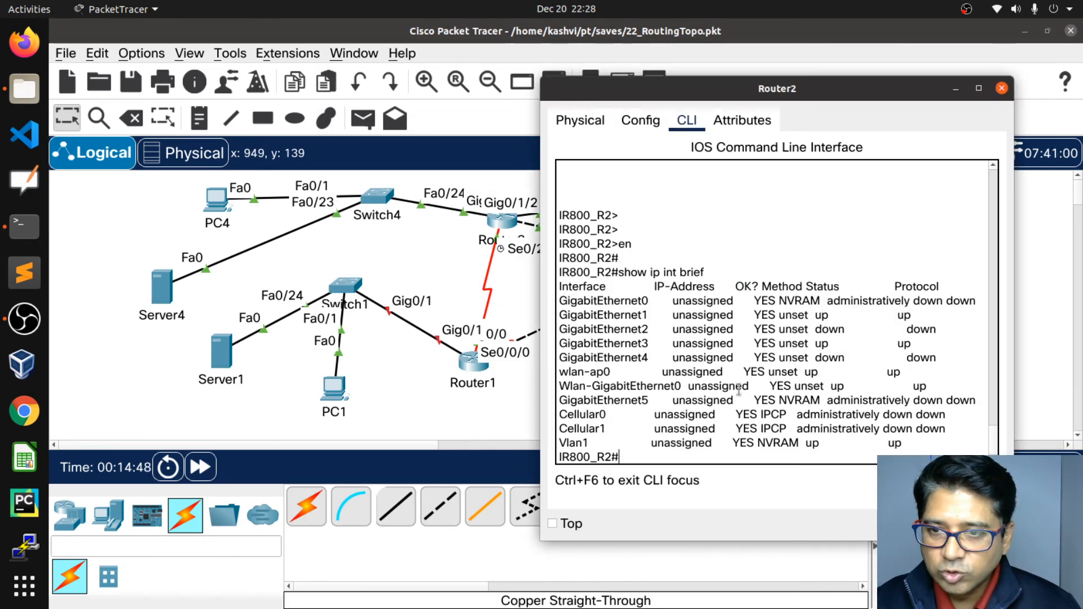
drag(558, 319, 919, 319)
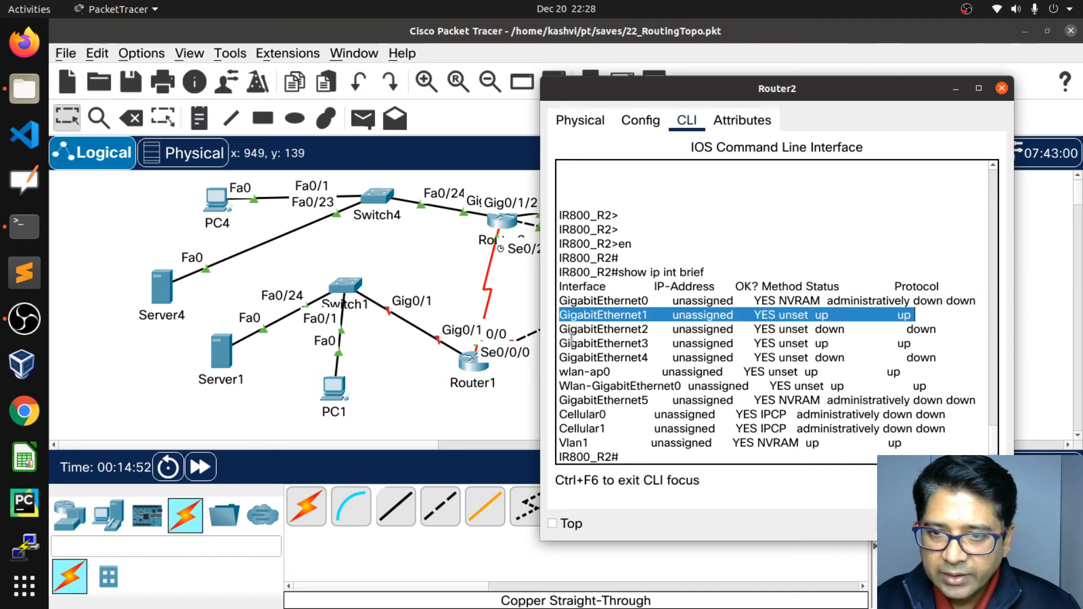
drag(561, 344, 910, 343)
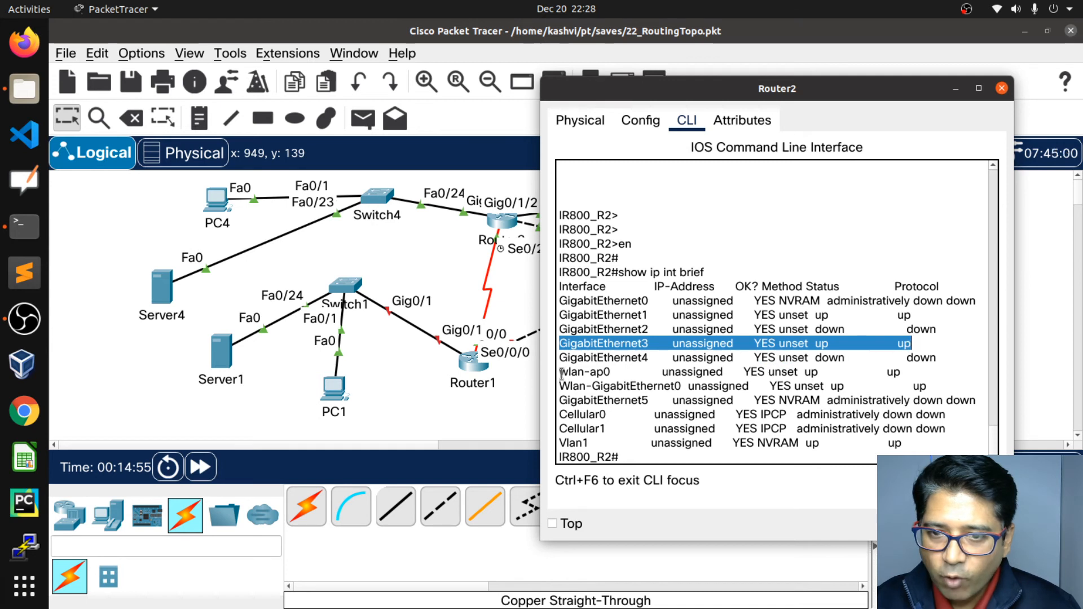
drag(559, 372, 897, 369)
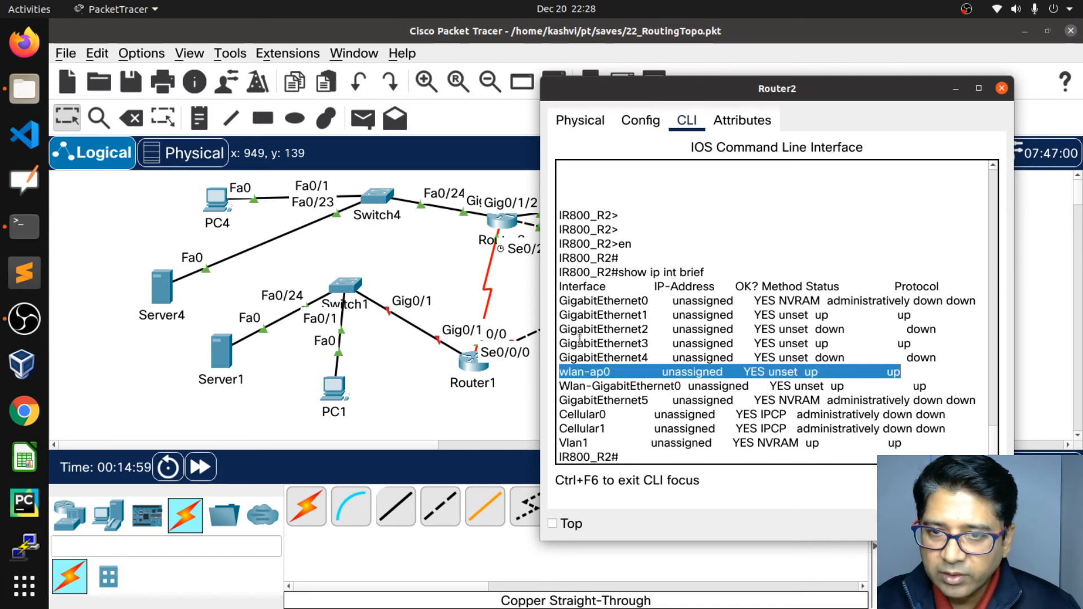
drag(560, 330, 939, 323)
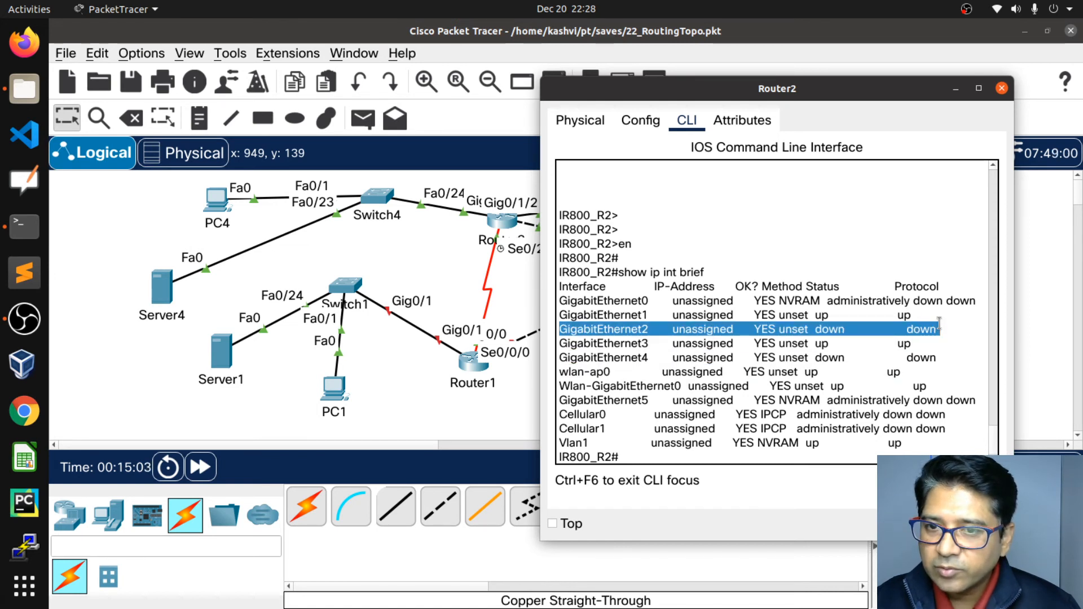
Enter global configuration mode on Router2 with conf ter and select its second Gigabit interface with int gi 2.
click(634, 458)
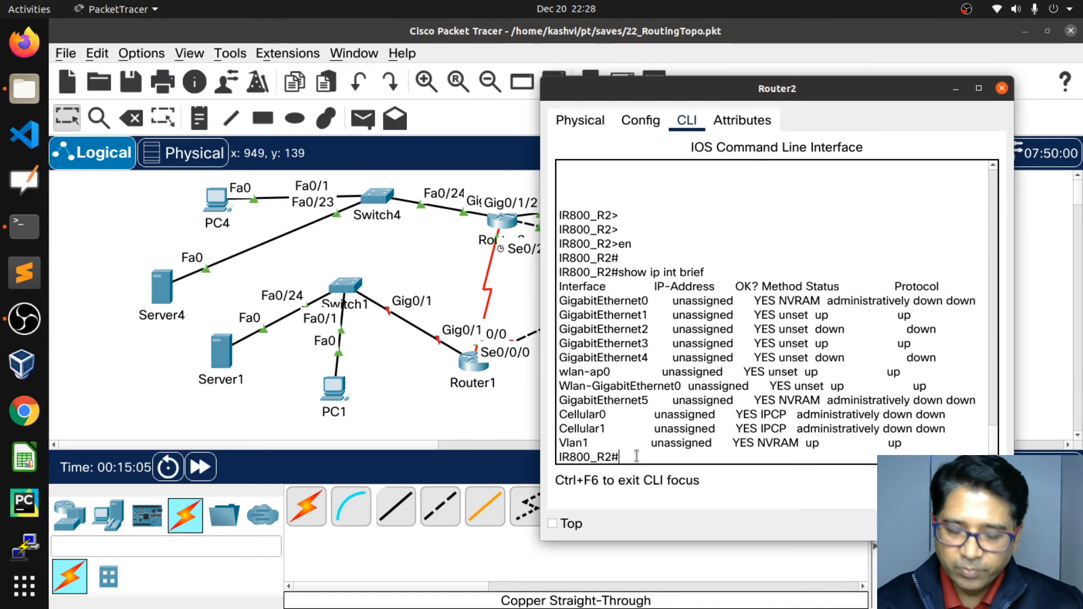
text(conf ter)
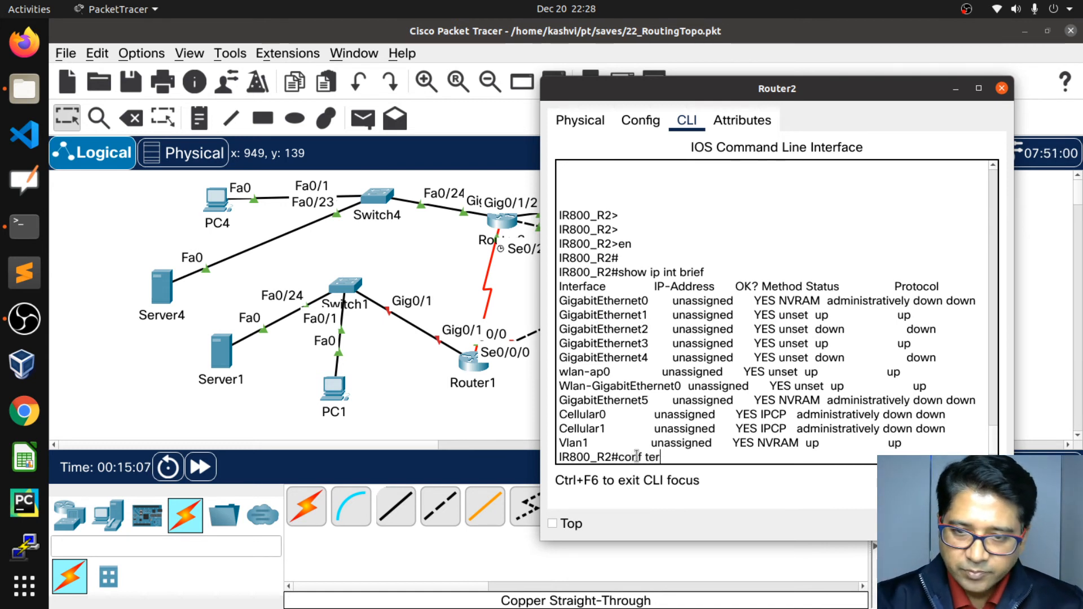
key(Return)
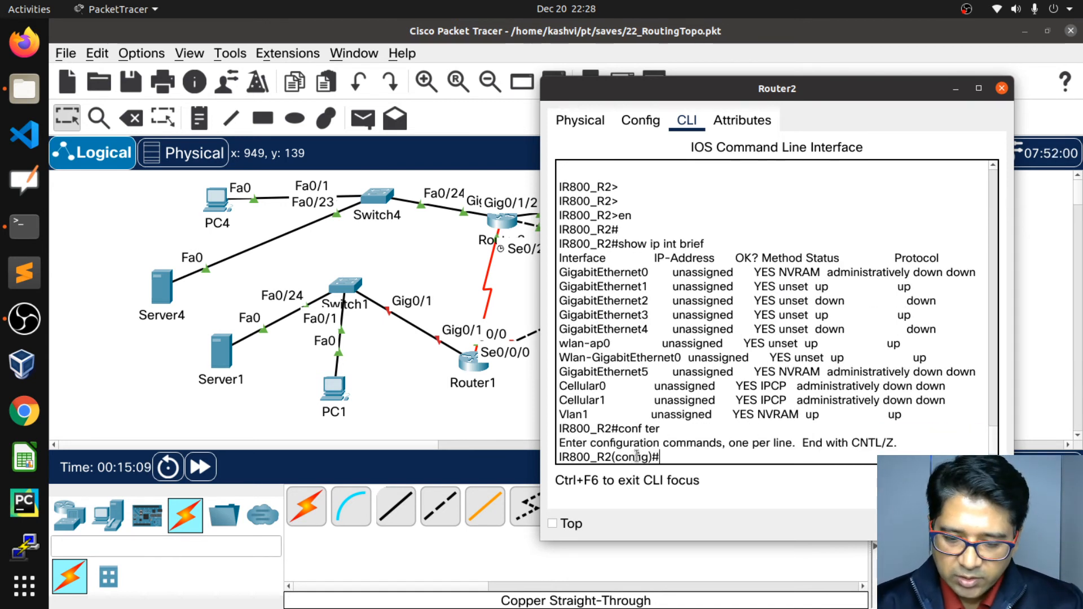
text(int gi )
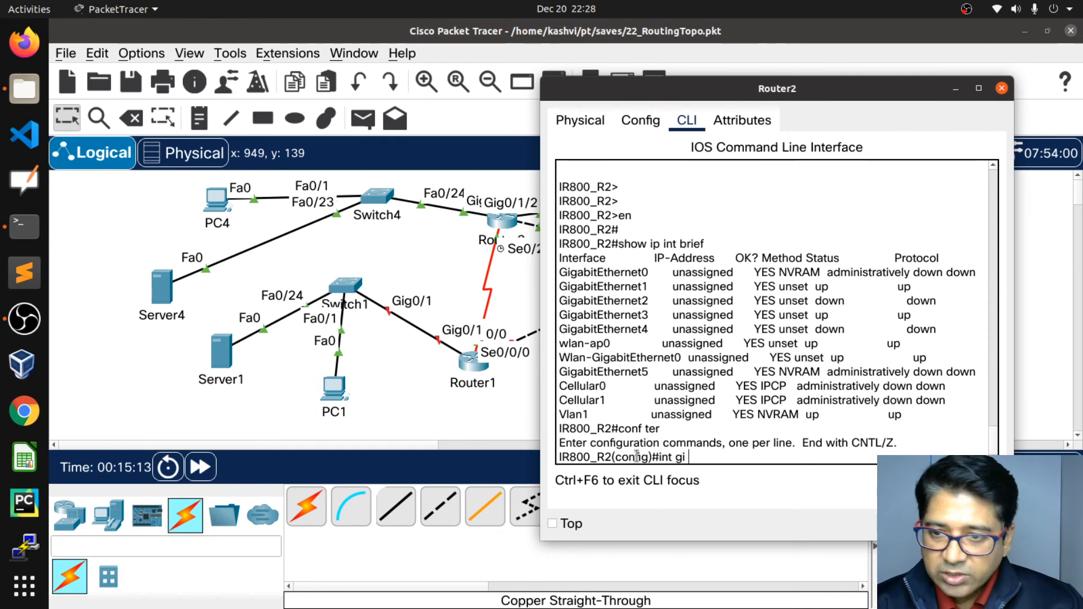
text(2)
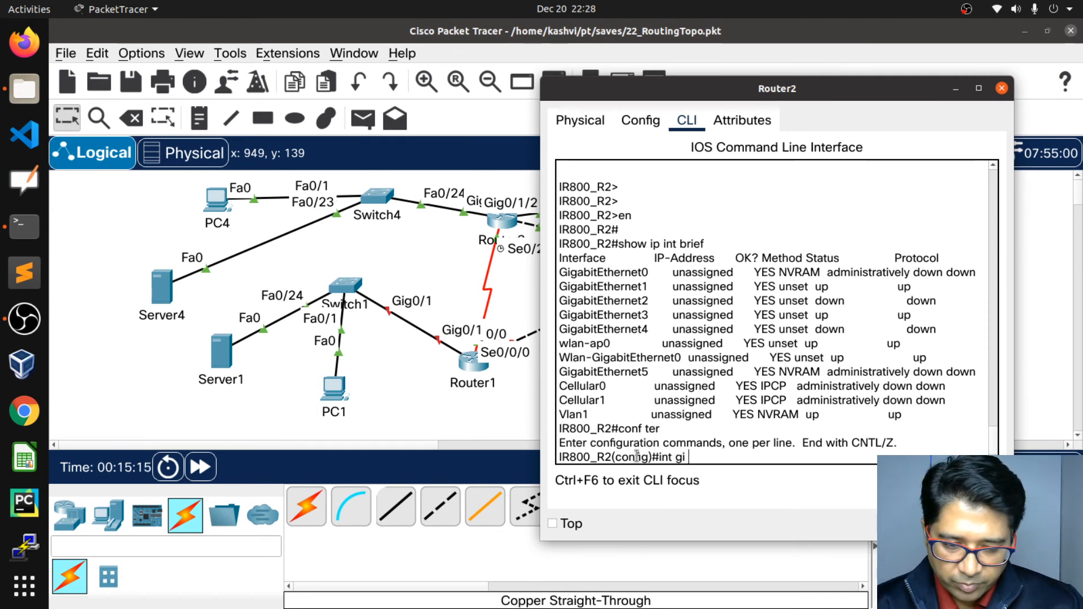
key(Return)
Reset Router2's GigabitEthernet2 with shut and no shut, and return to the topology.
text(sh)
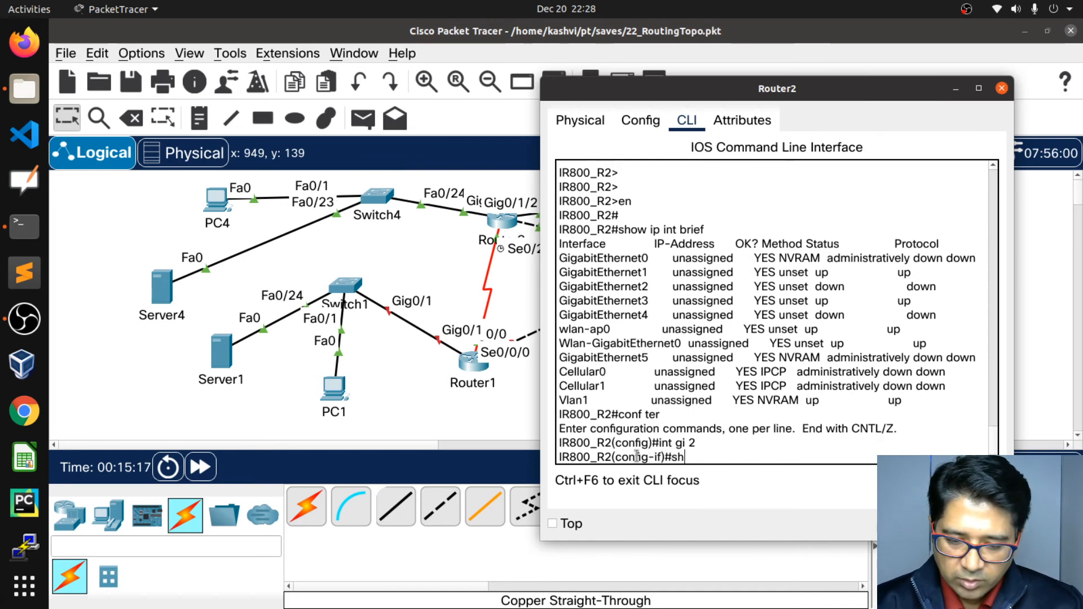
text(ut)
key(Return)
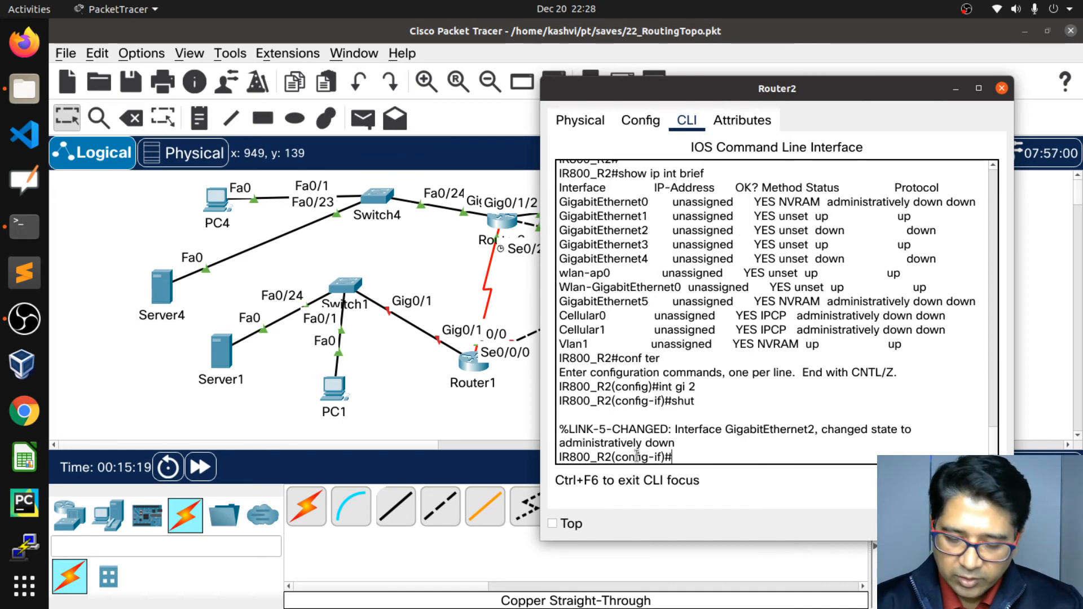
text(no shut)
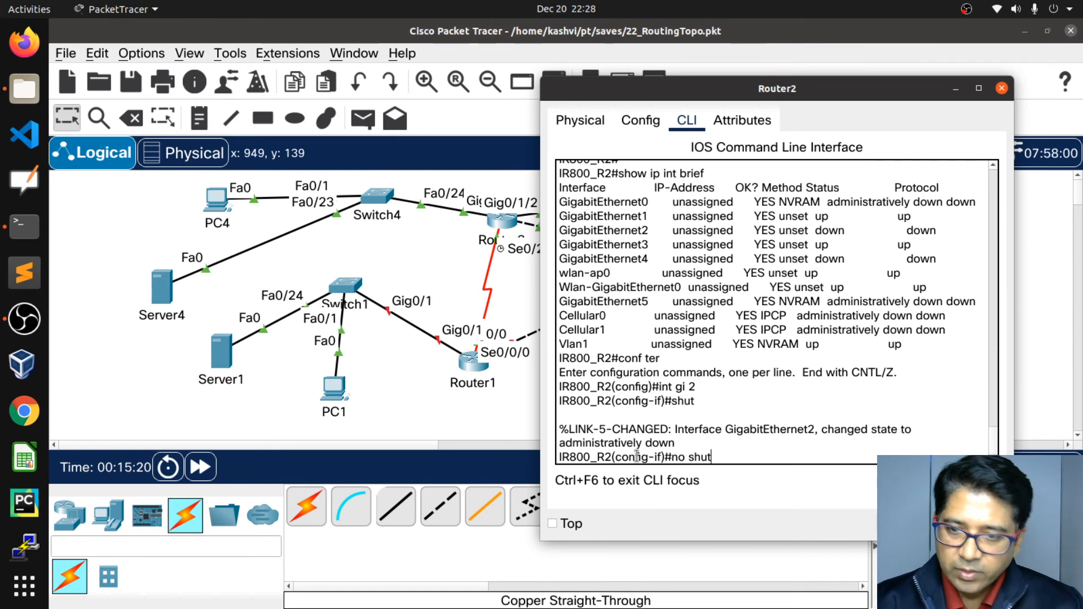
key(Return)
key(Return)
key(Return)
key(Return)
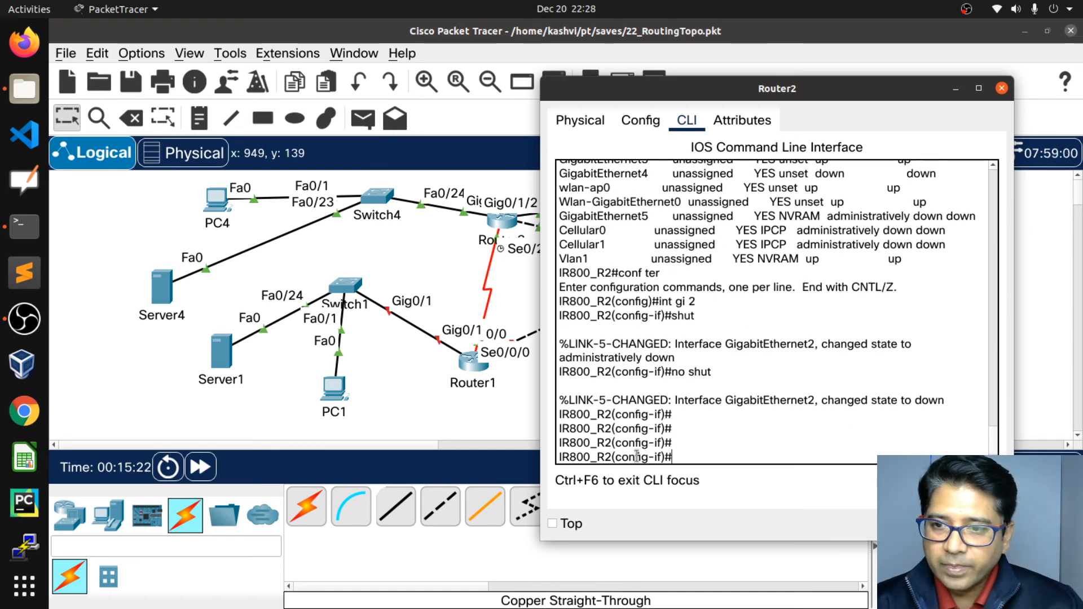
click(467, 416)
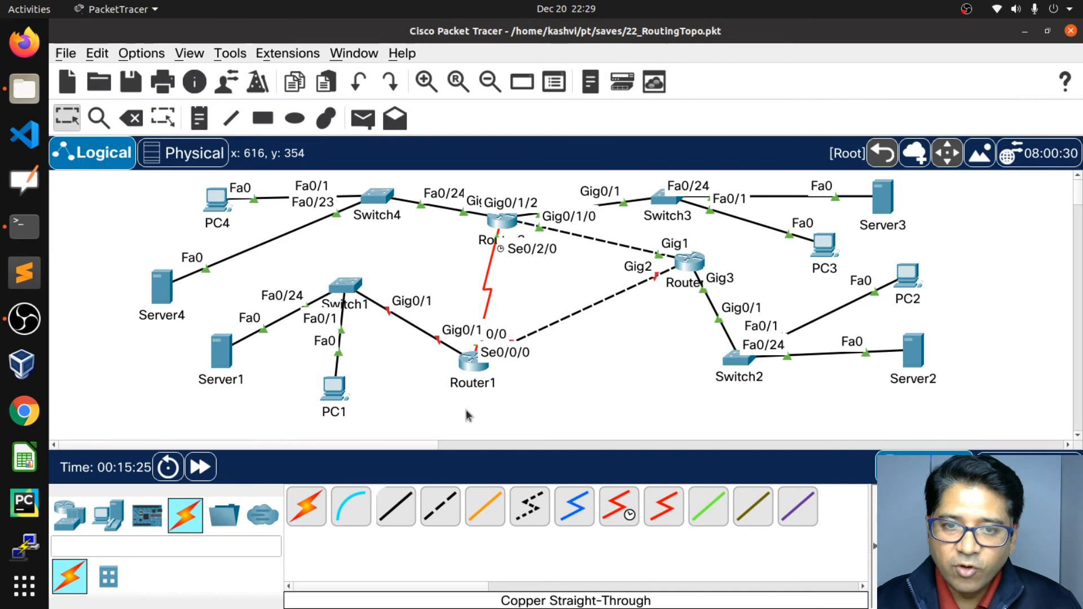
Open Router1's command line interface and enter global configuration mode with en and conf ter.
click(473, 365)
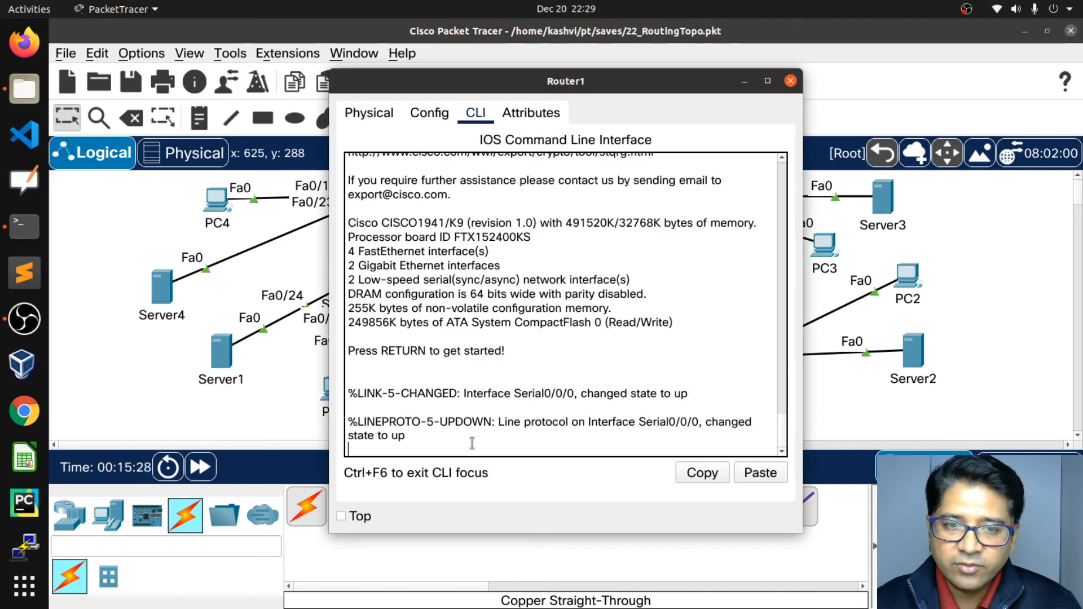
key(Return)
key(Return)
key(Return)
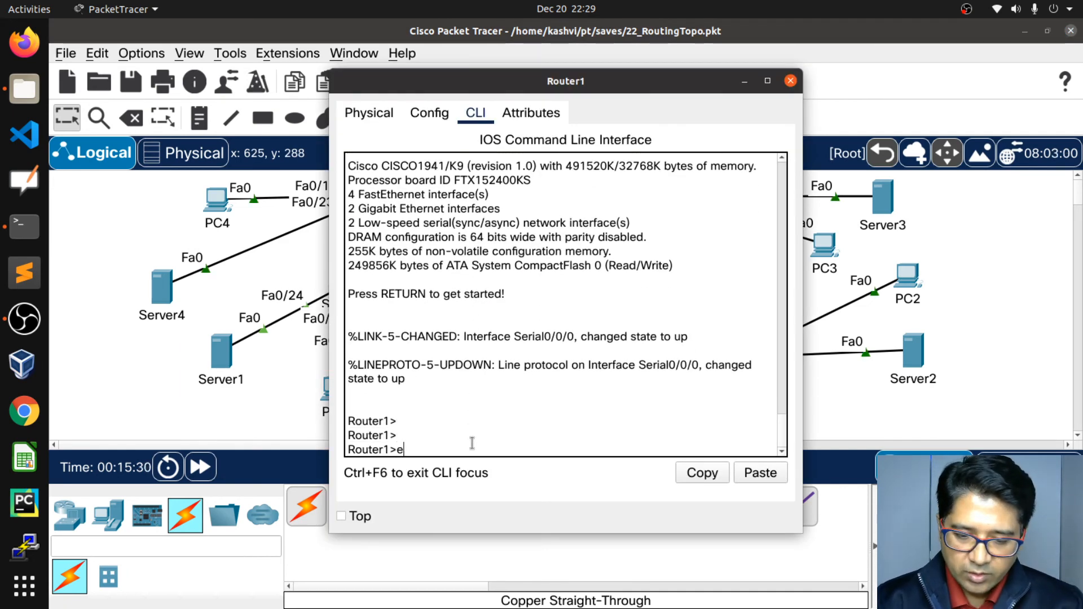
text(en)
key(Return)
key(Return)
key(Return)
text(con)
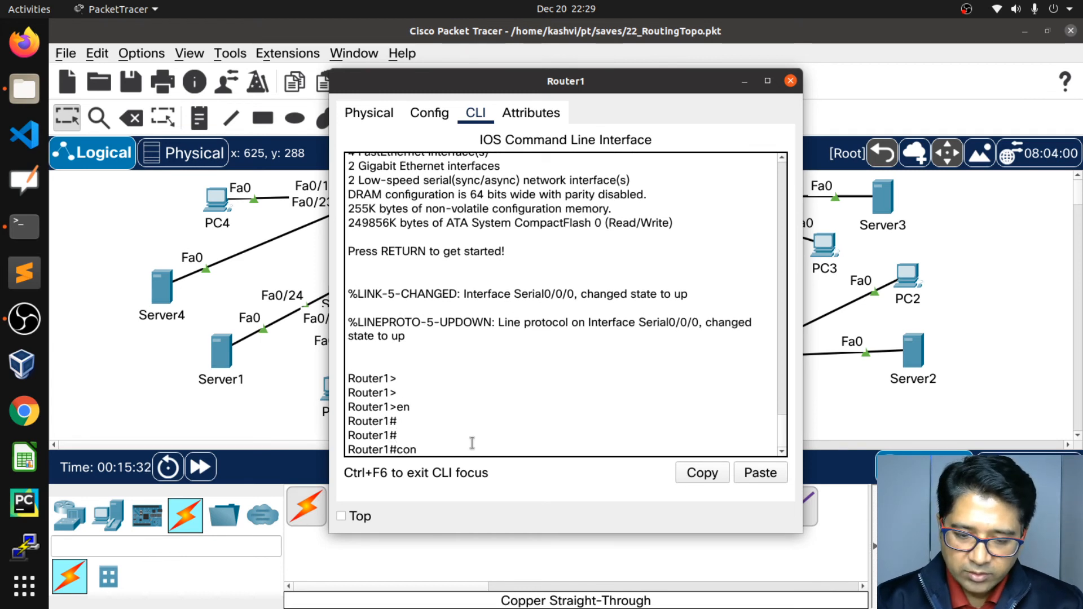
text(f ter)
key(Return)
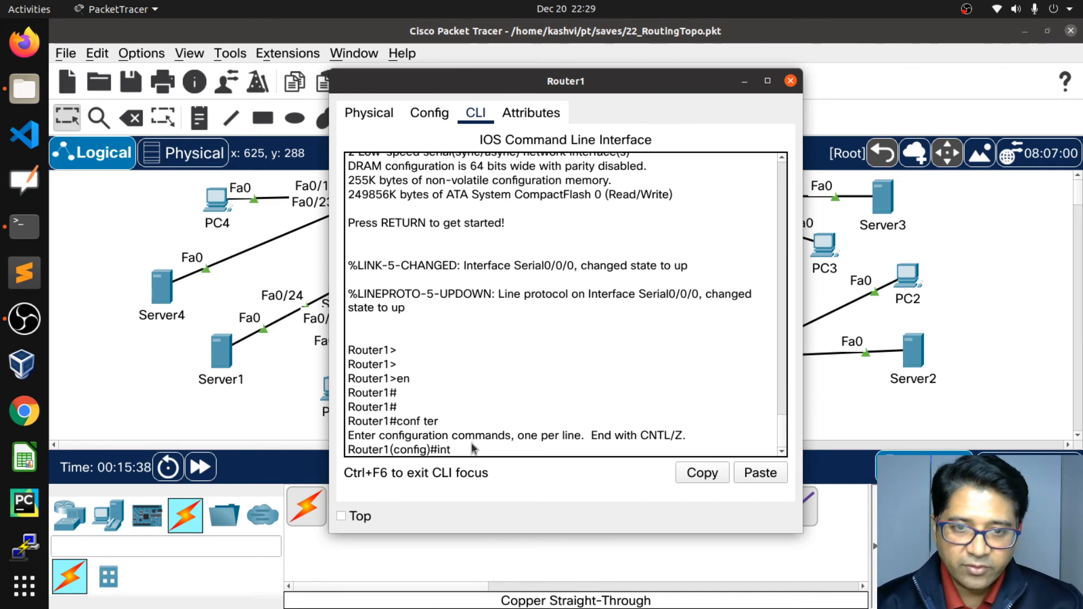
Move Router1 slightly lower in the topology to space out its port labels.
key(alt+Tab)
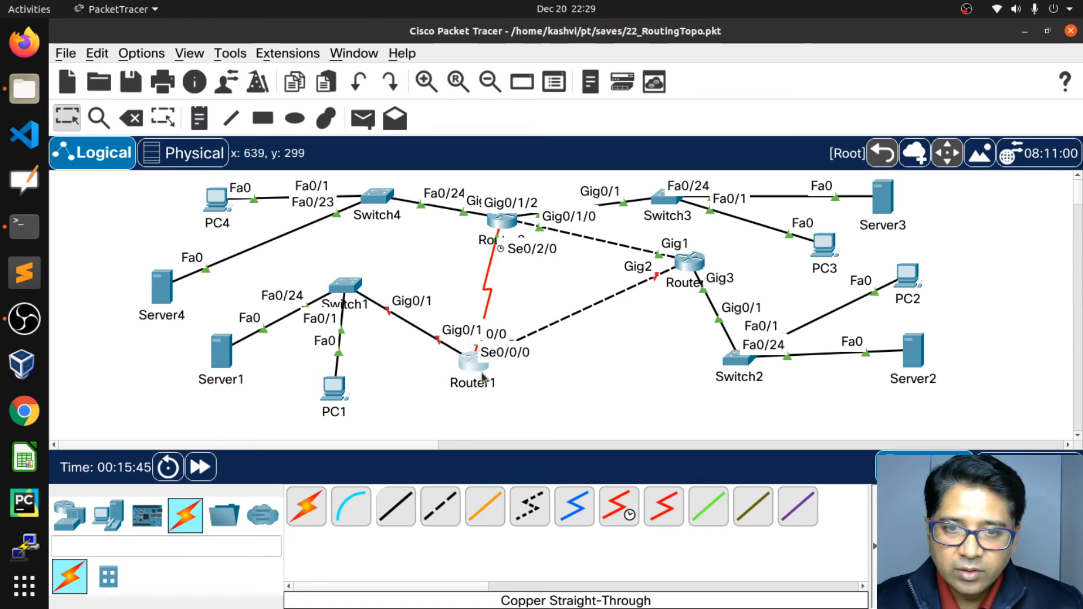
drag(485, 364, 473, 385)
drag(477, 391, 480, 391)
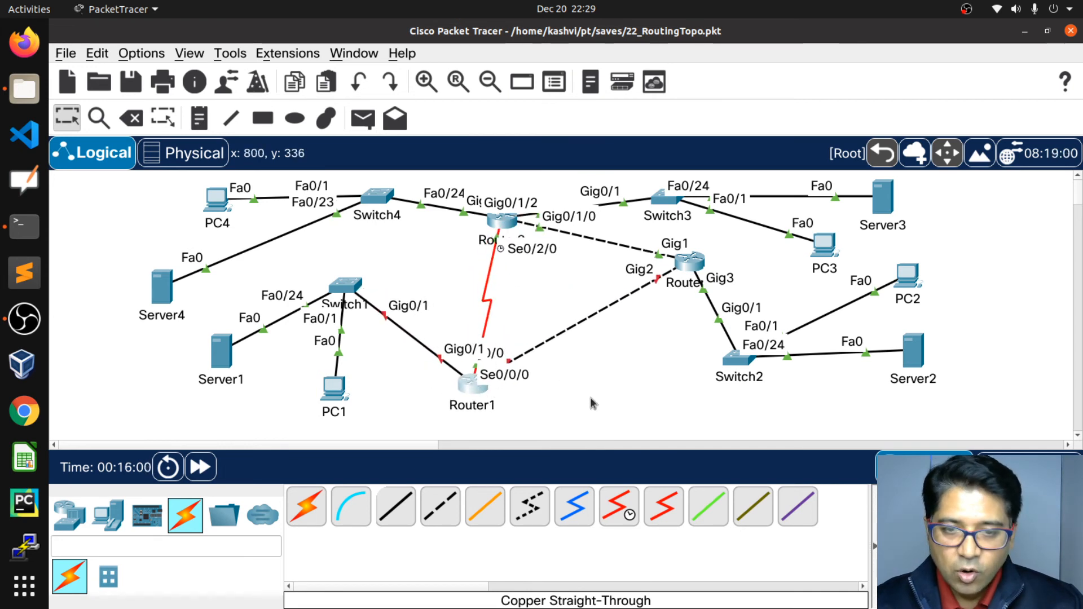
Return to Router1's command line and enable its GigabitEthernet0/0 interface with int gi 0/0 and no shut.
key(alt+Tab)
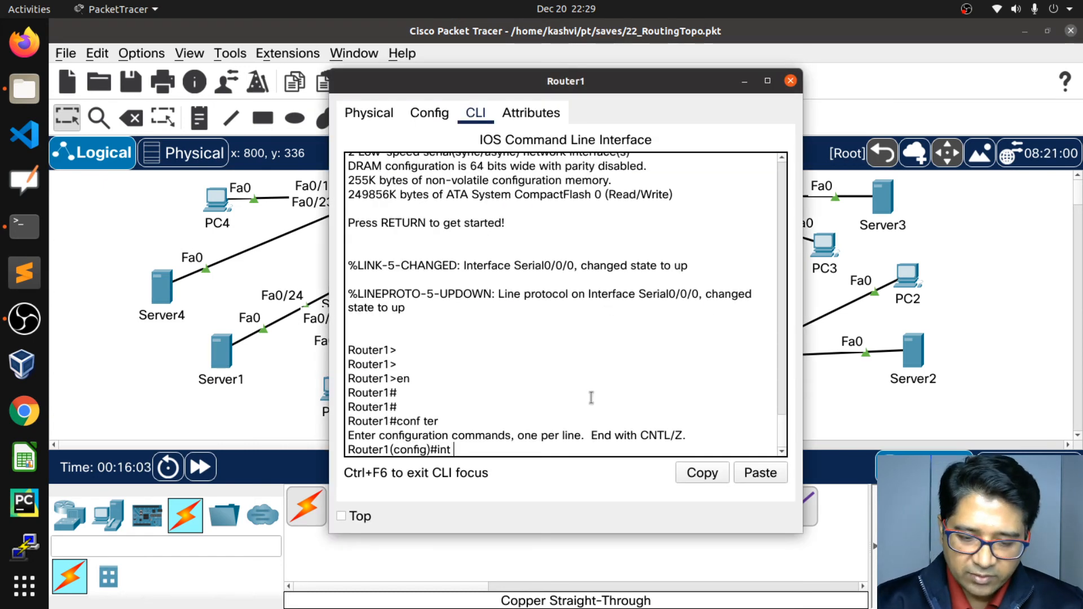
text(gi)
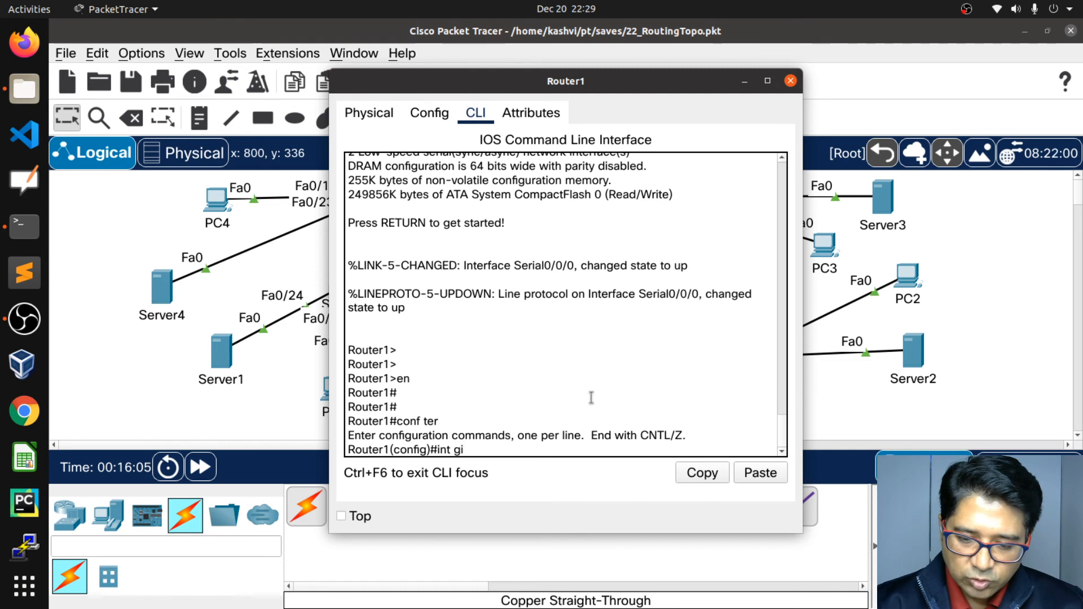
text( 0/0)
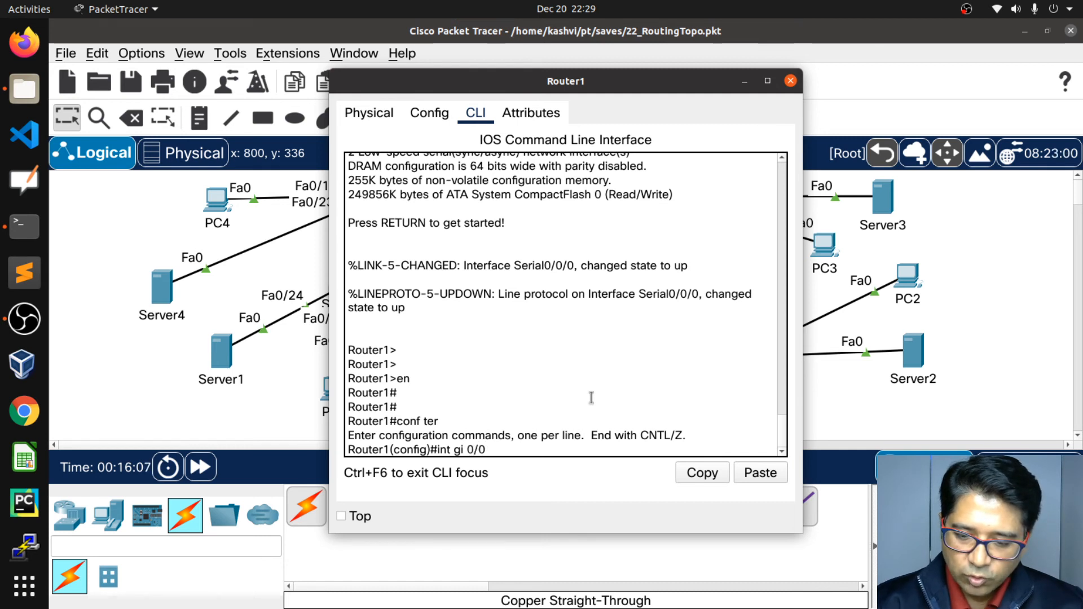
key(Return)
text(no shut)
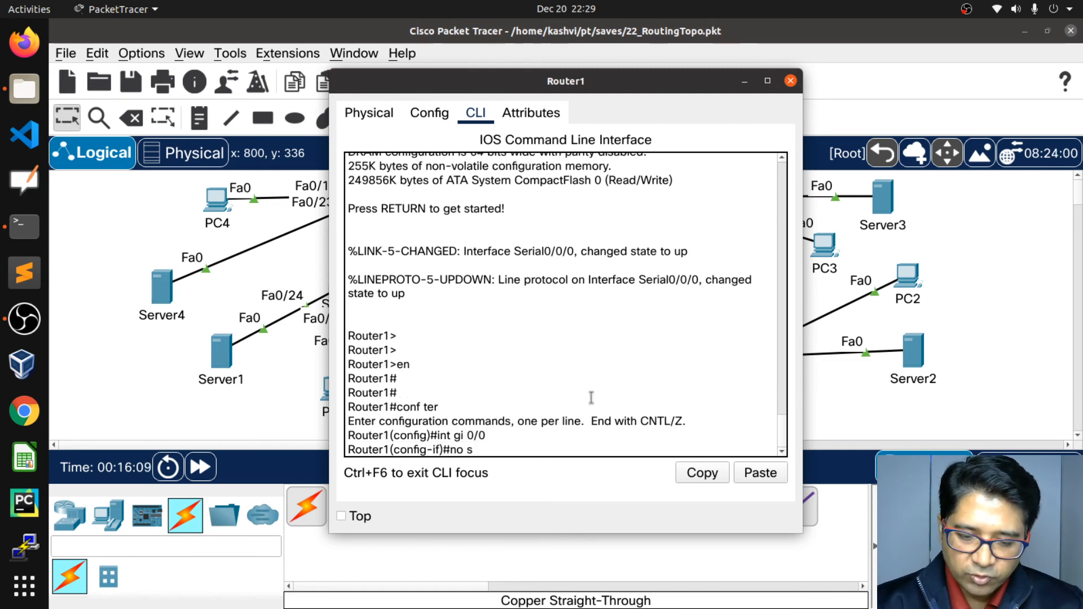
key(Return)
key(Return)
key(Return)
key(Return)
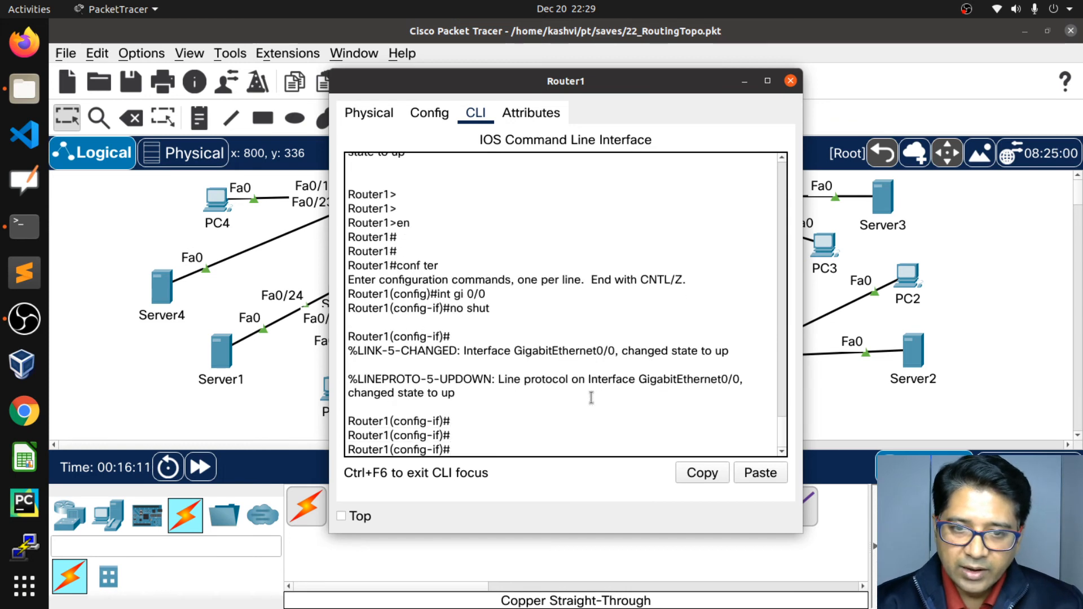
Leave Router1's configuration mode and list its interfaces with show ip int brief.
key(ctrl+z)
key(Return)
key(Return)
key(Return)
key(Return)
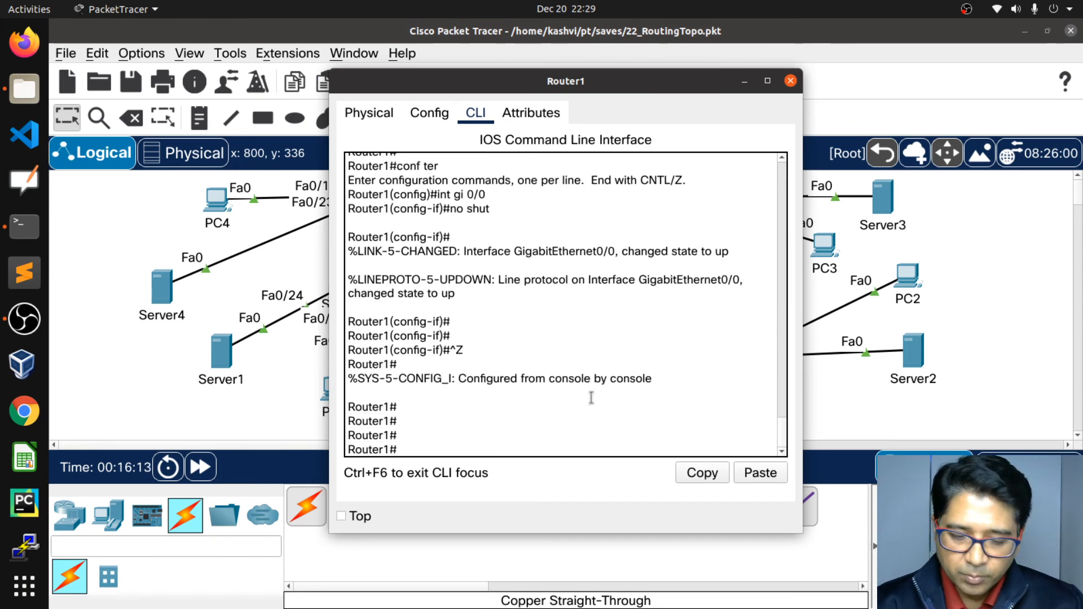
text(show ip)
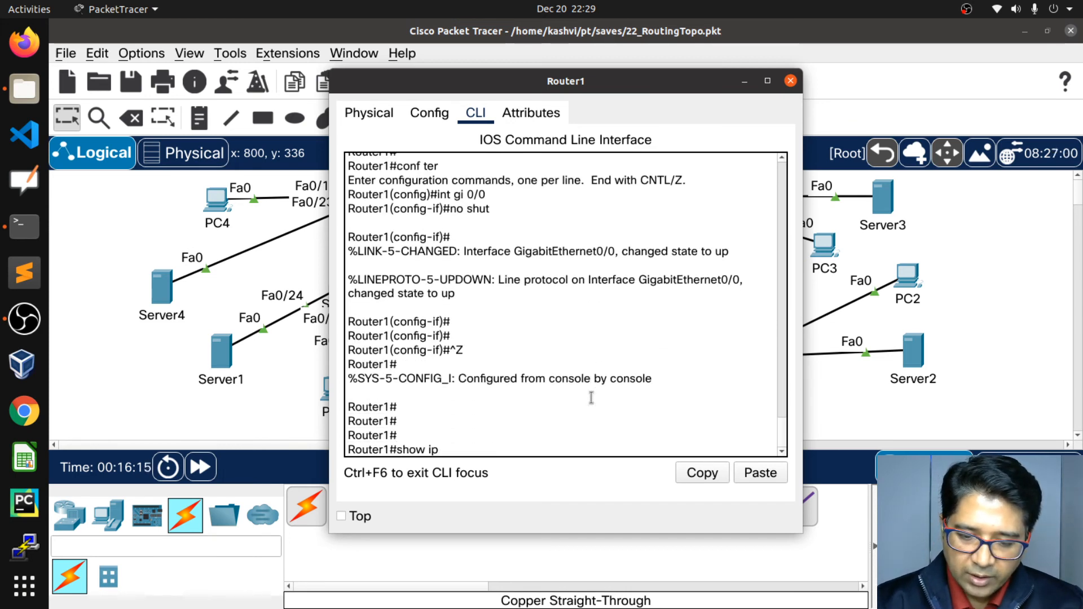
text( int brief)
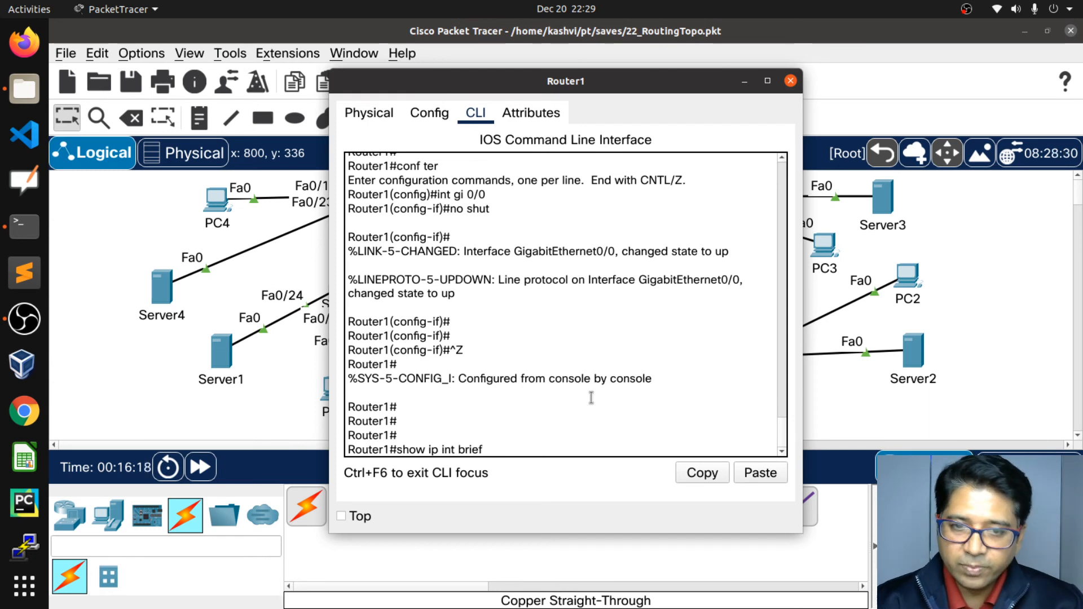
key(Return)
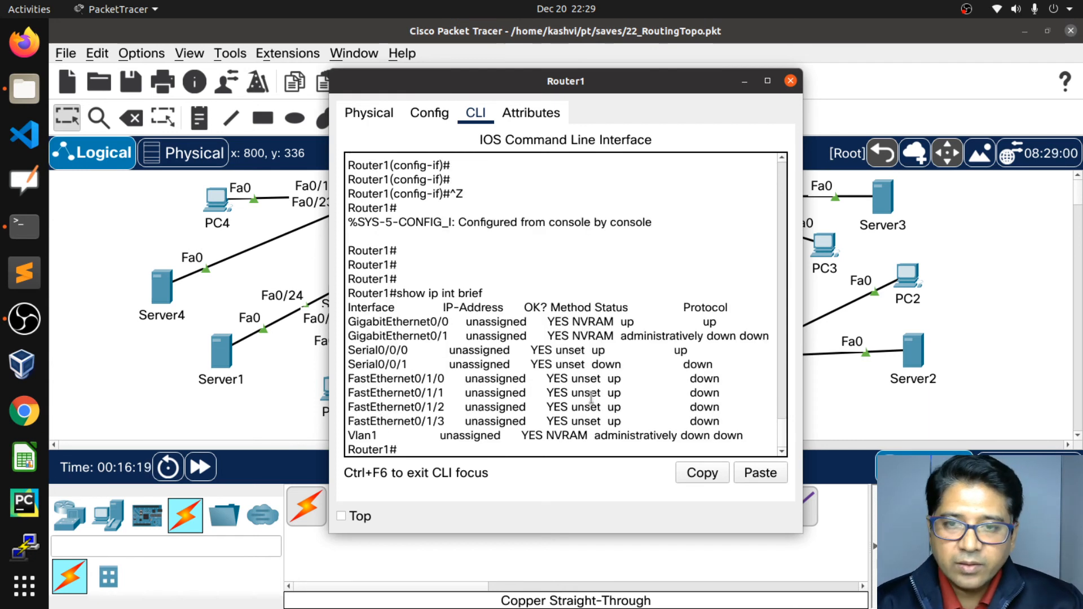
Save Router1's running configuration with wr and return to the topology.
text(wr)
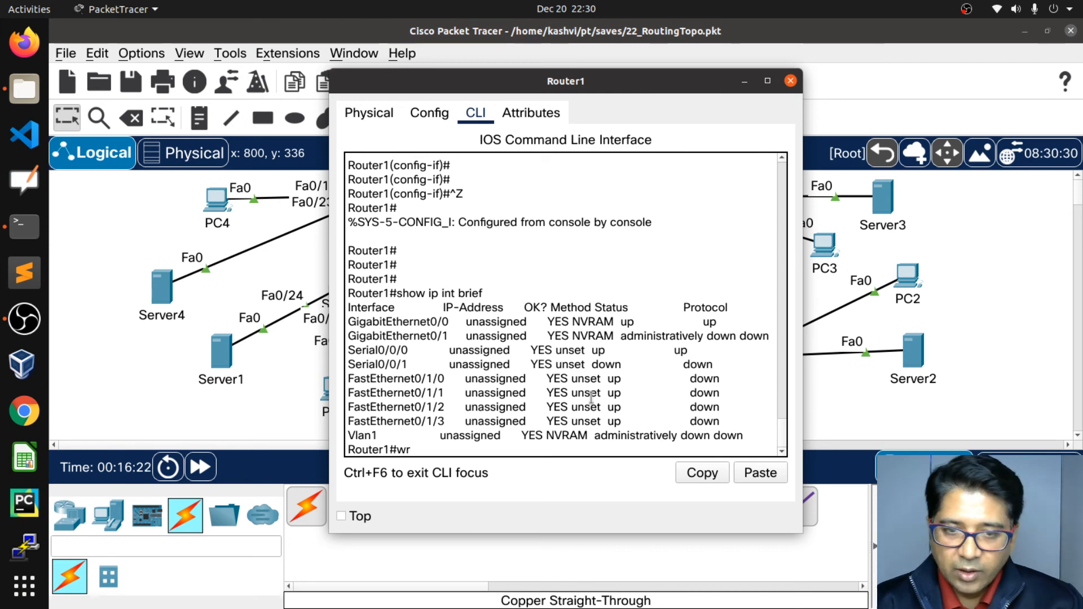
key(Return)
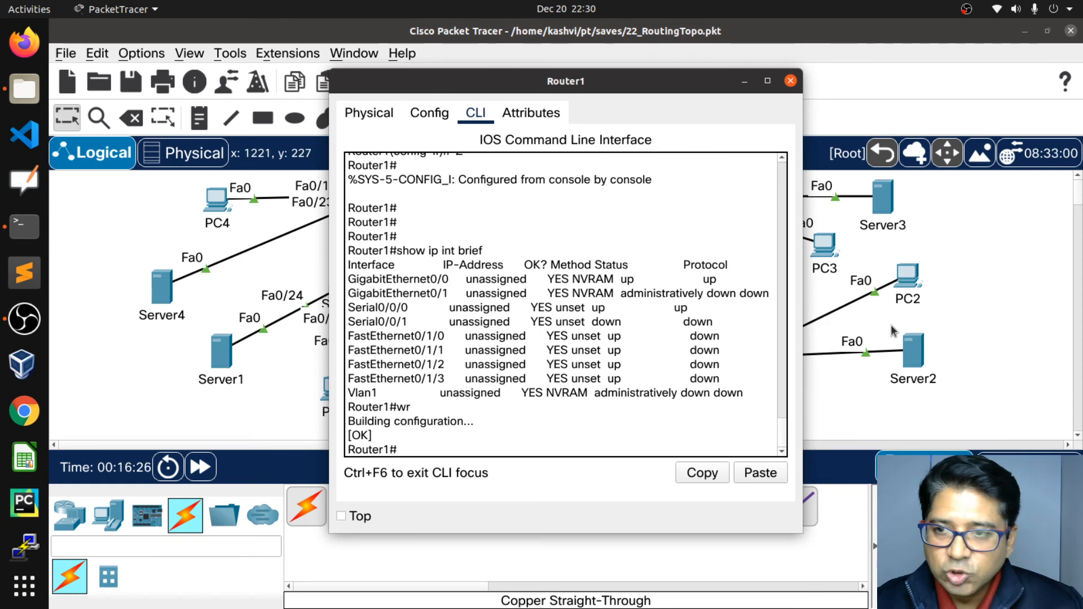
click(868, 395)
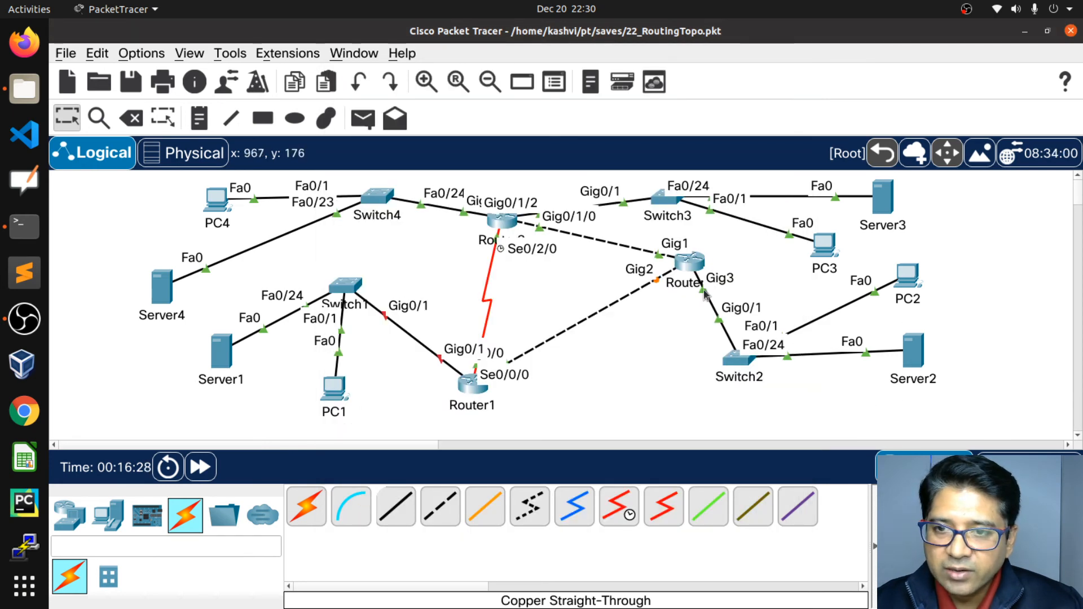
Open Router2's command line, leave configuration mode and check its GigabitEthernet1 to 3 interfaces with show ip int brief.
click(694, 269)
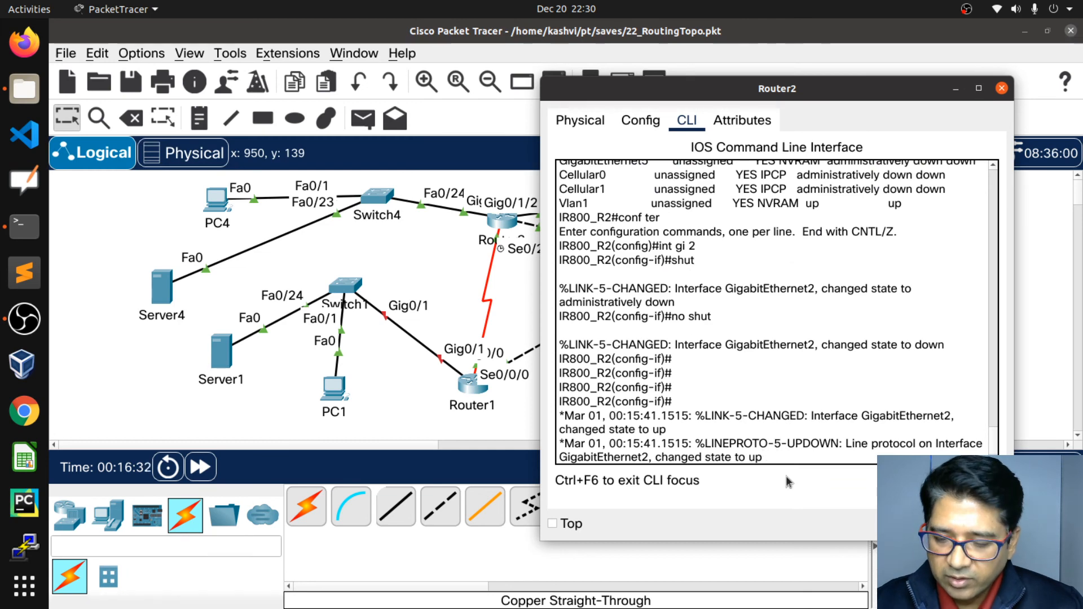
key(Return)
key(Return)
key(Return)
key(Return)
key(ctrl+z)
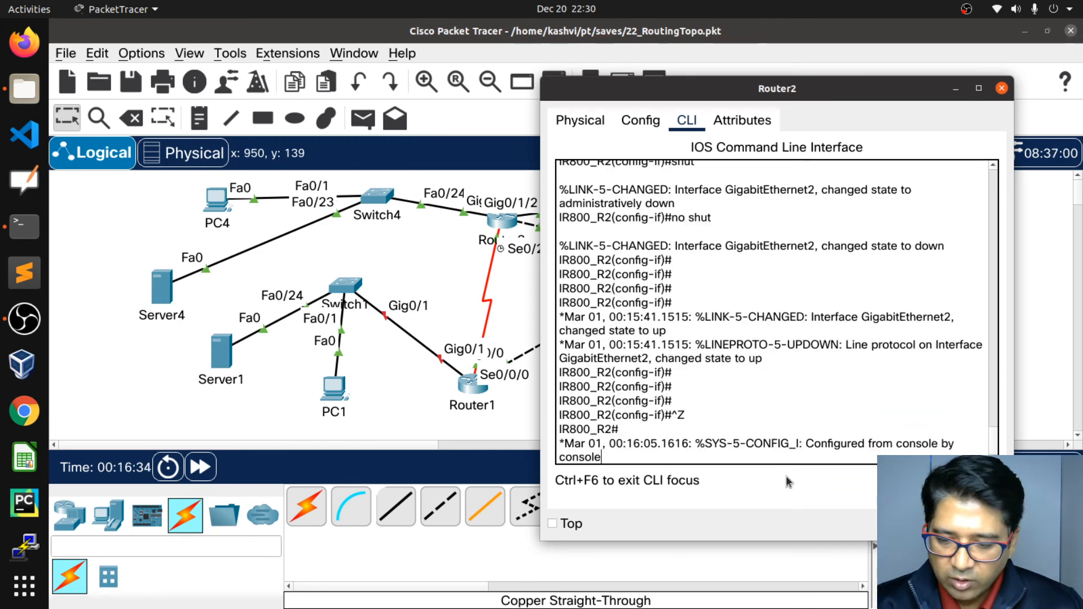
key(Return)
key(Return)
key(Return)
text(show ip int brief)
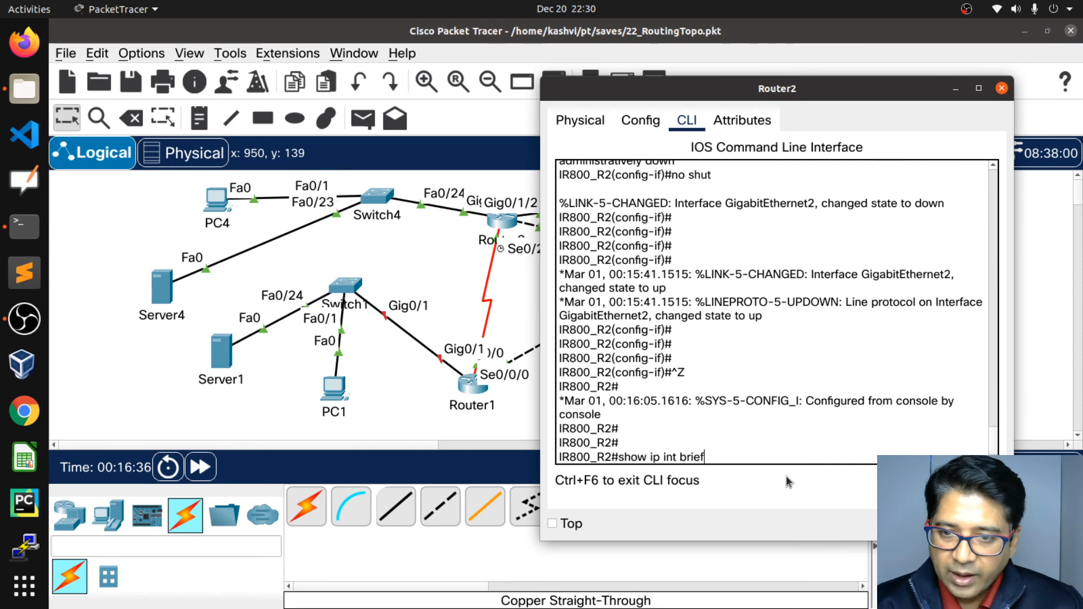
key(Return)
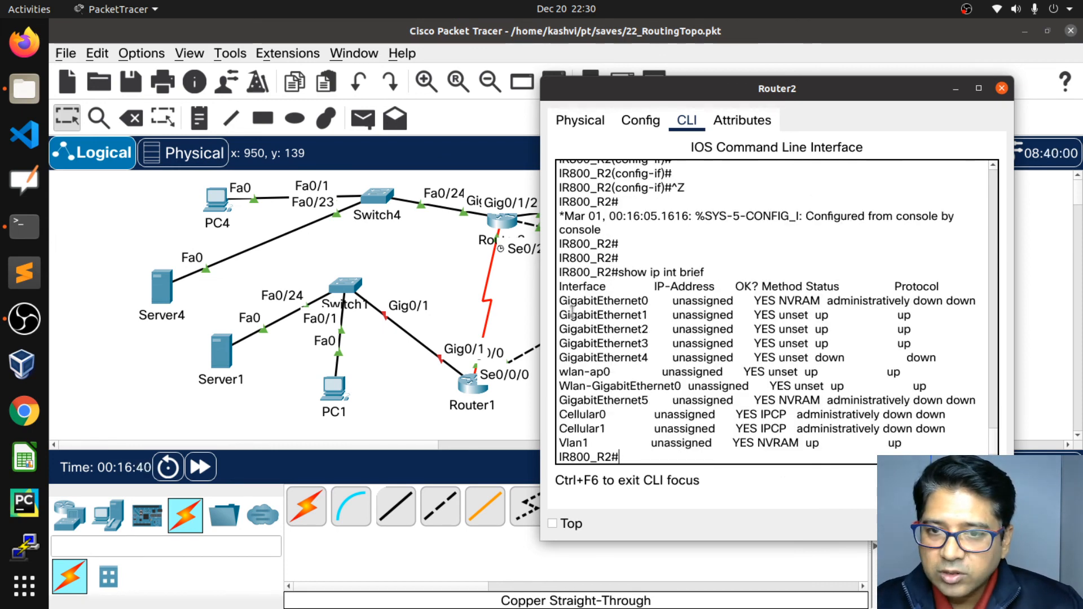
drag(561, 314, 929, 343)
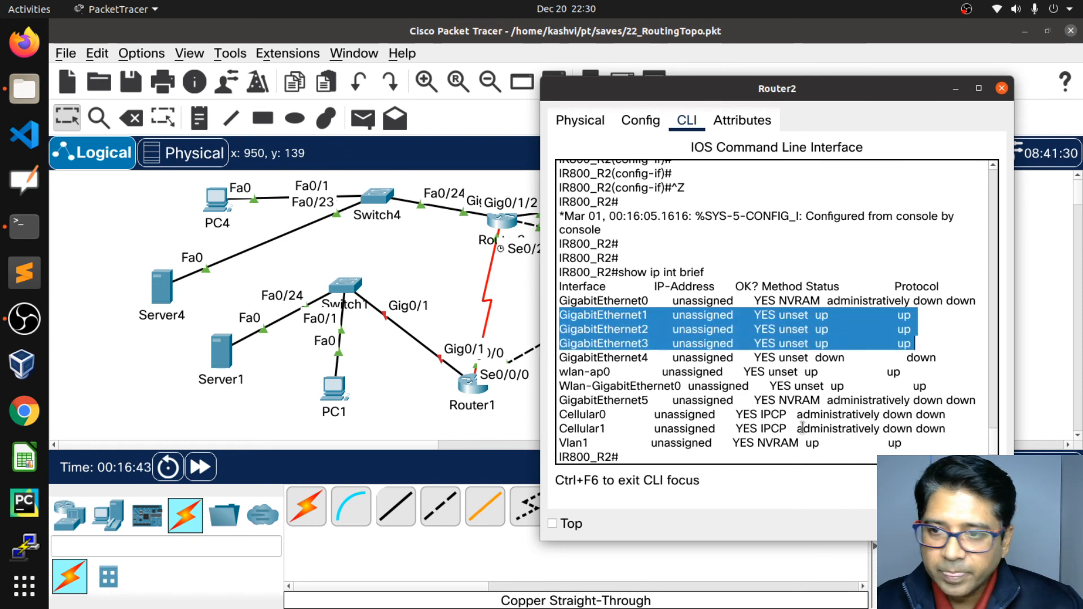
Save Router2's running configuration with wr and return to the topology.
click(652, 458)
text(wr)
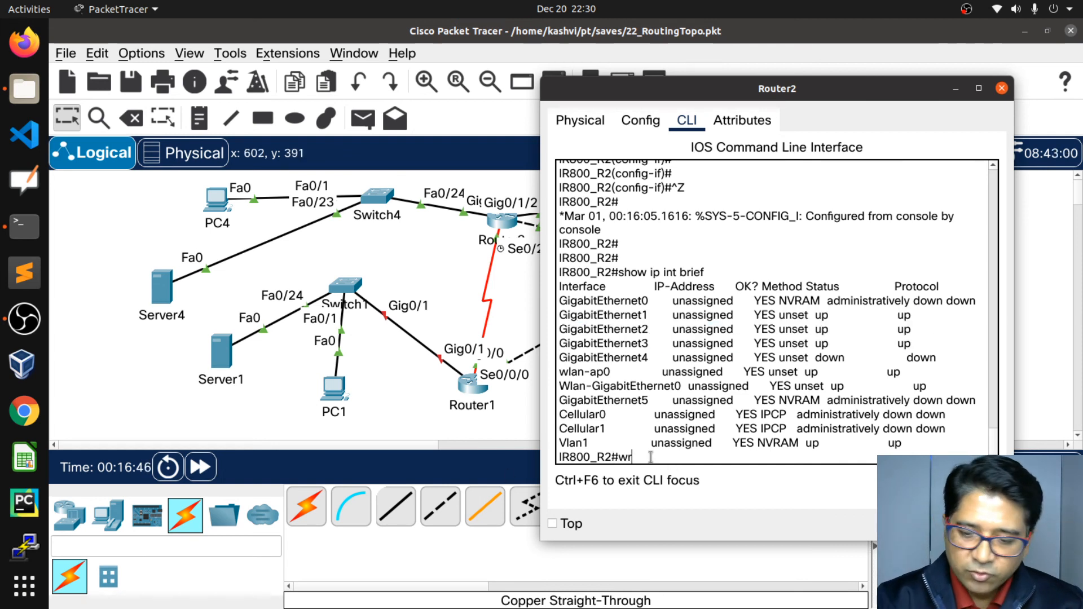
key(Return)
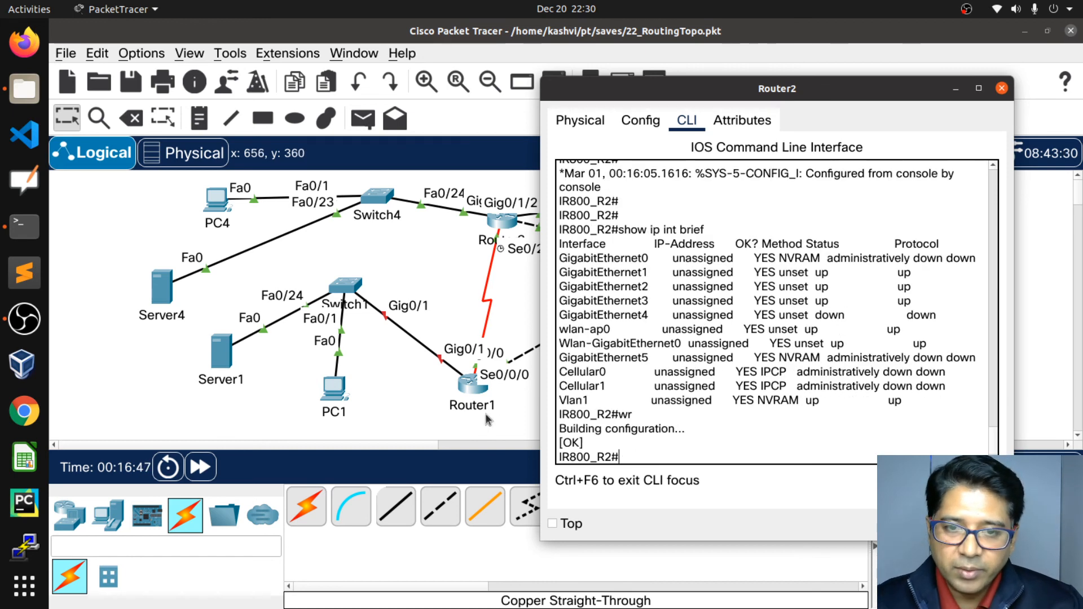
click(407, 407)
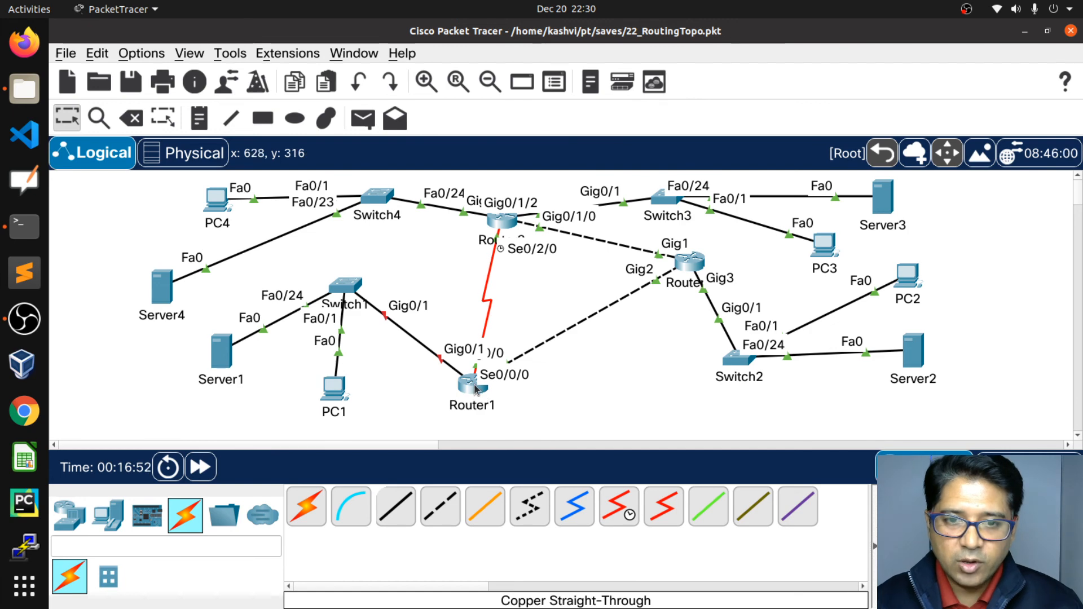
Reopen Router1's command line, move its window clear of the Router1 links and enter global configuration mode with conf ter.
mouse_move(475, 389)
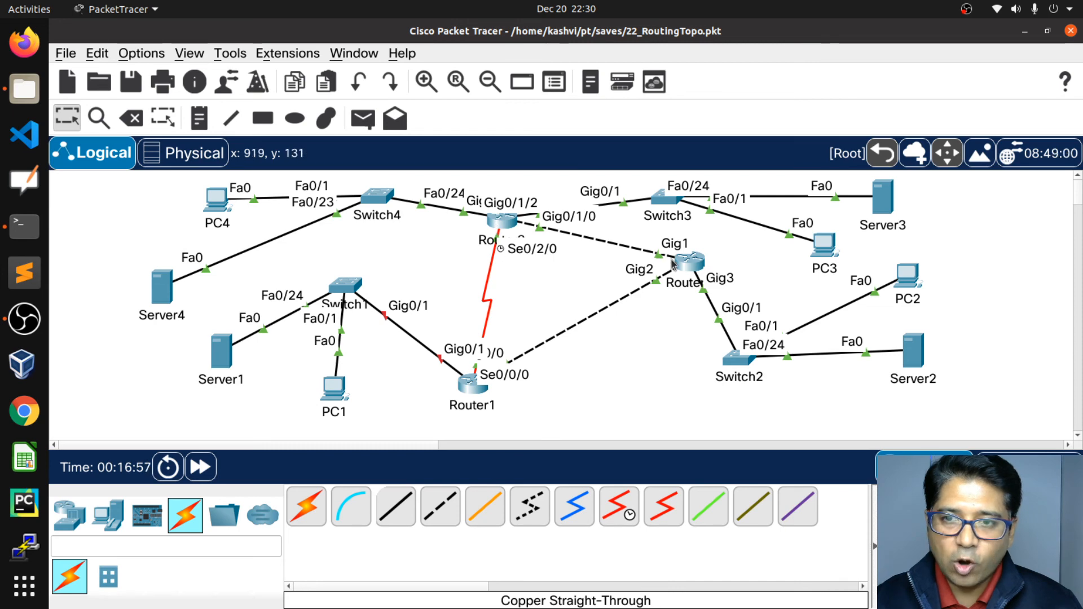
click(470, 395)
drag(523, 85, 722, 73)
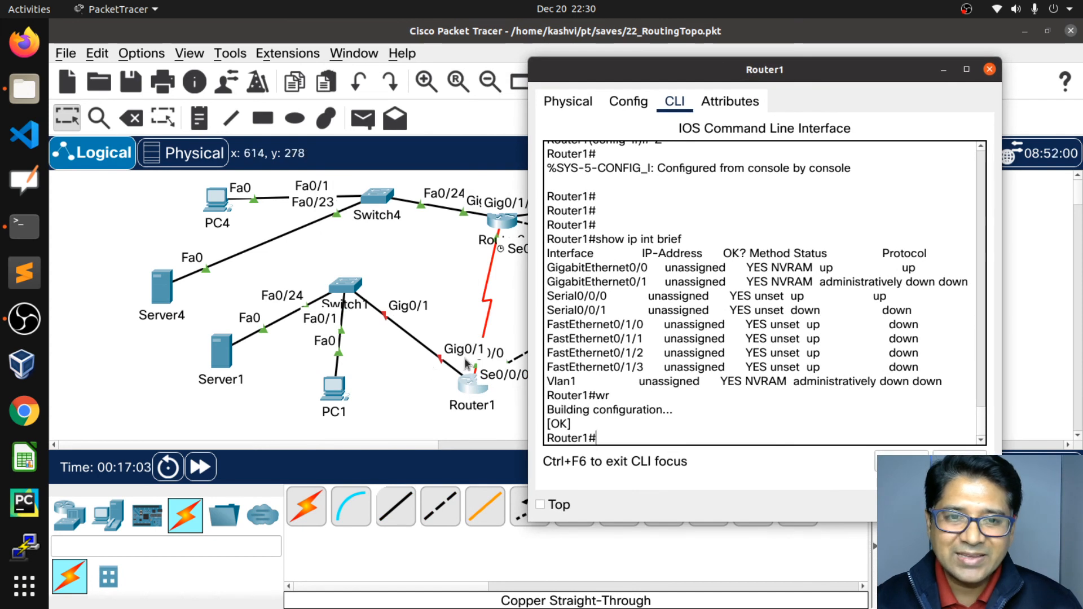
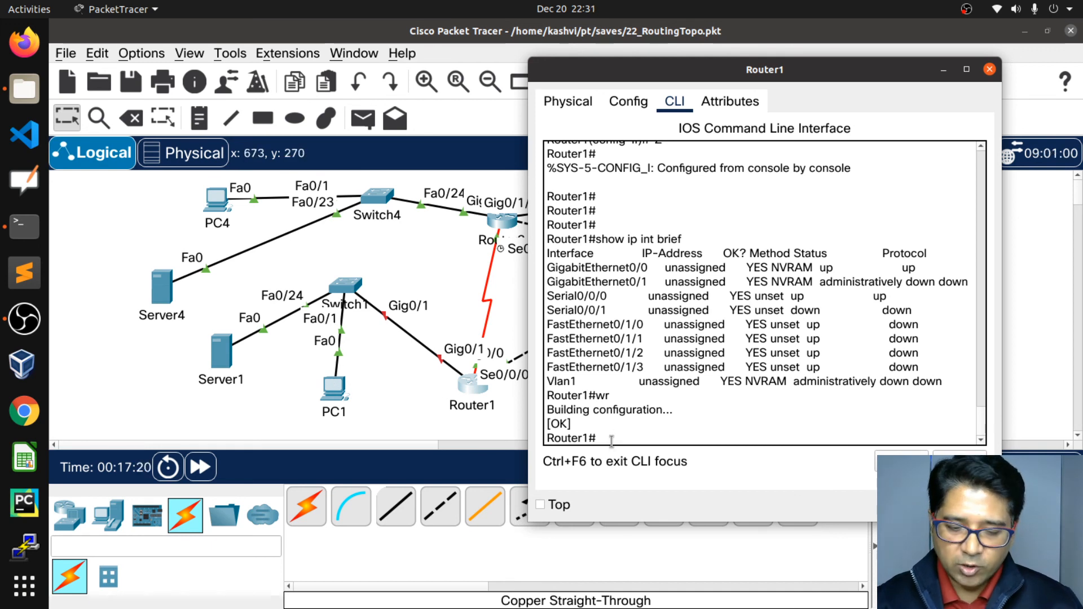
text(onf ter)
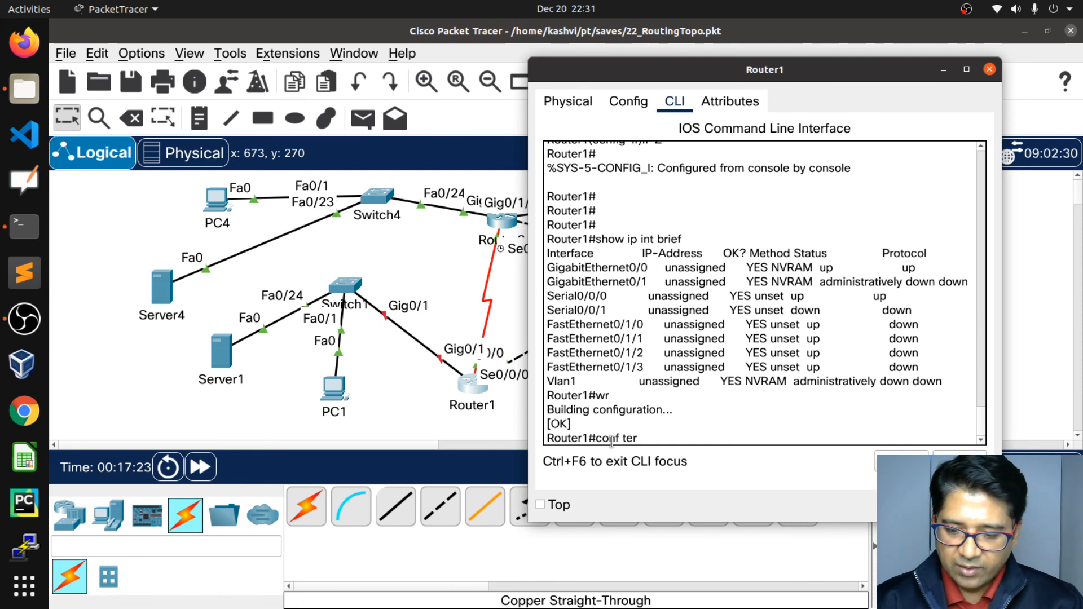
key(Return)
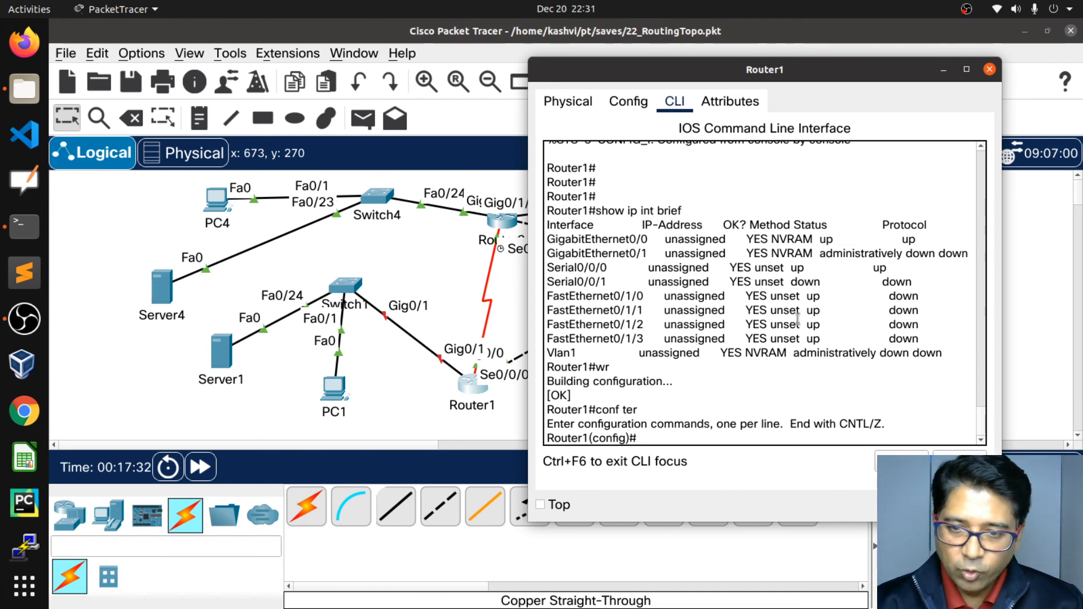
Enable Router1's GigabitEthernet0/1 interface towards Switch1 with int Gi0/1 and no shut.
text(int)
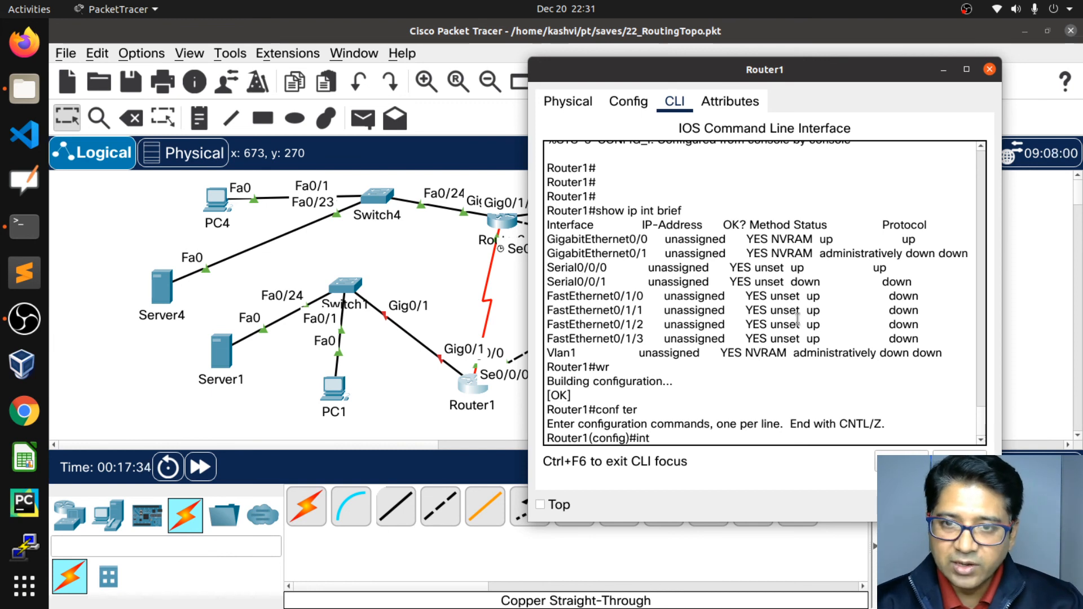
text( Gi)
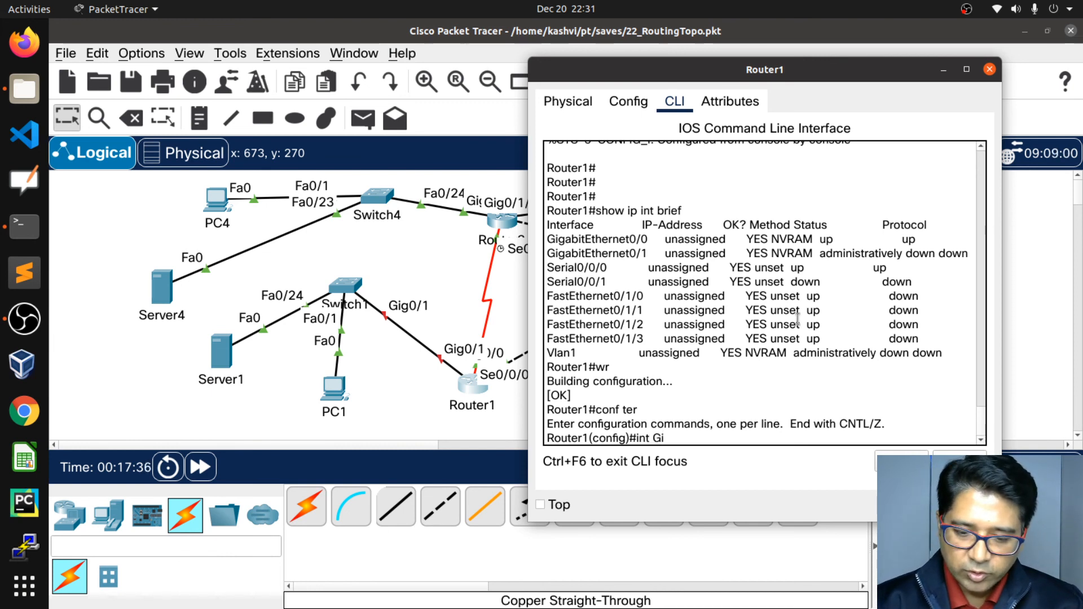
text(1/0)
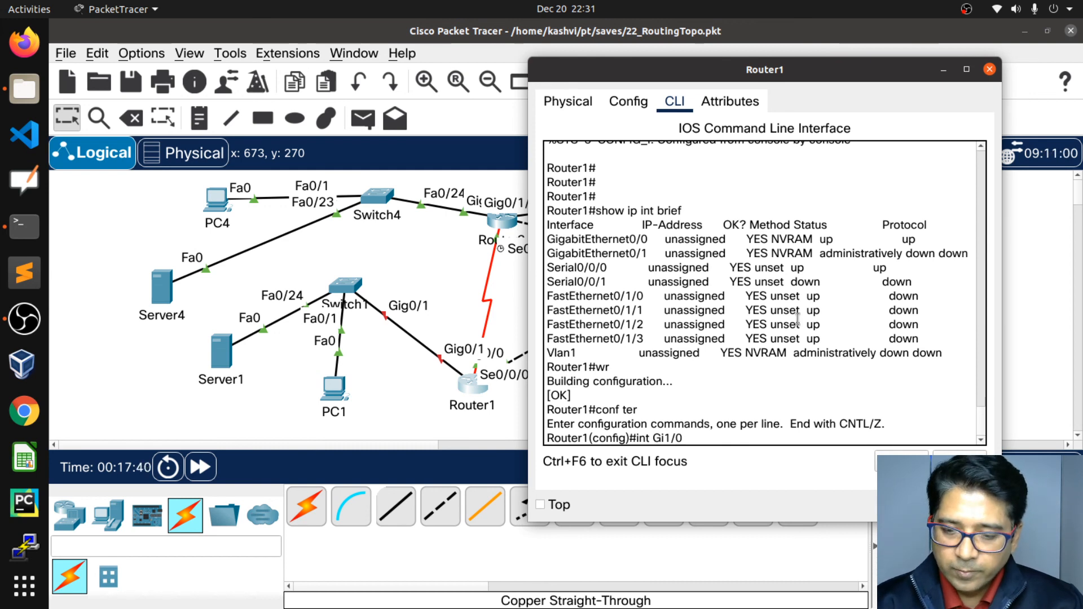
key(BackSpace)
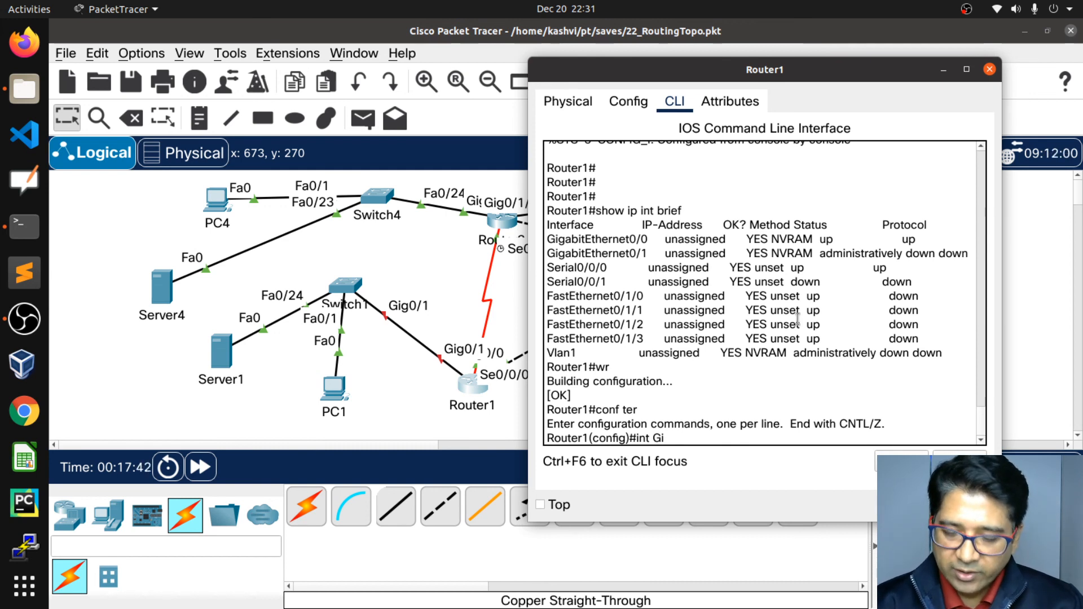
text(0/1)
key(Return)
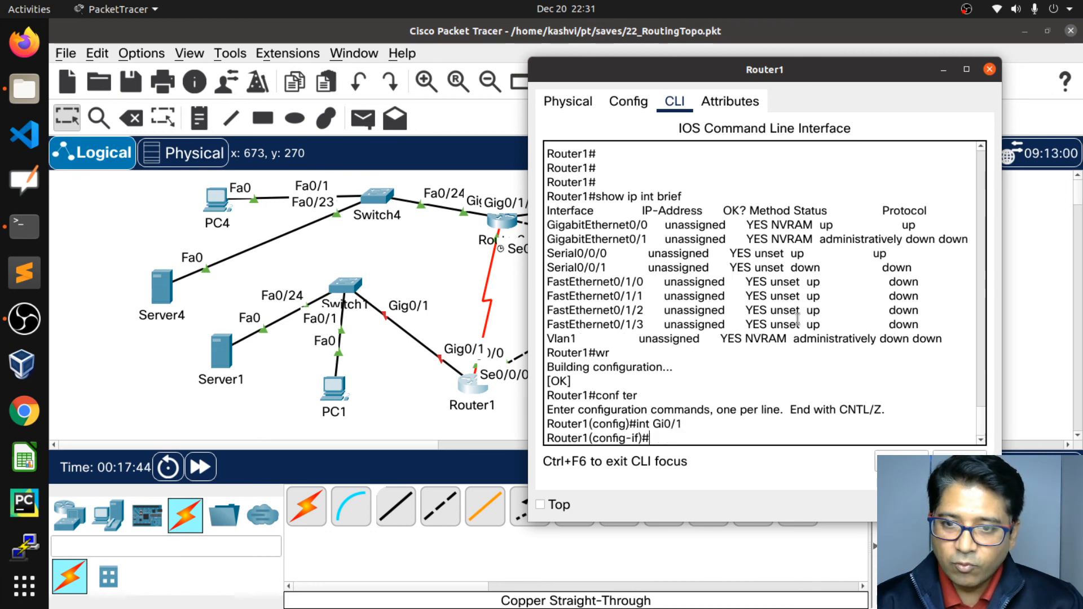
text(no shut)
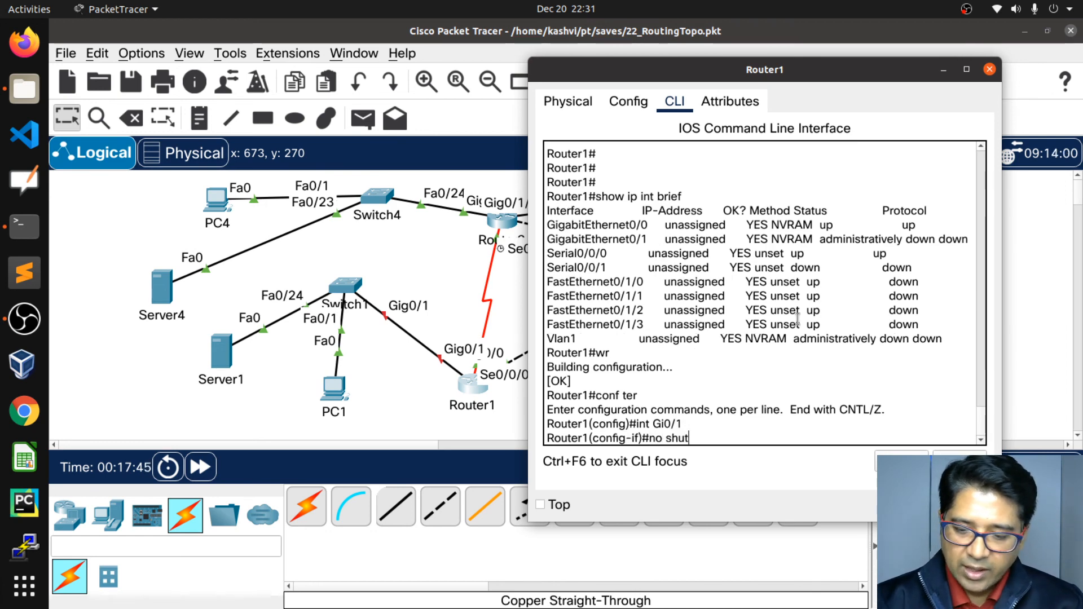
key(Return)
key(Return)
key(Return)
key(Return)
key(Return)
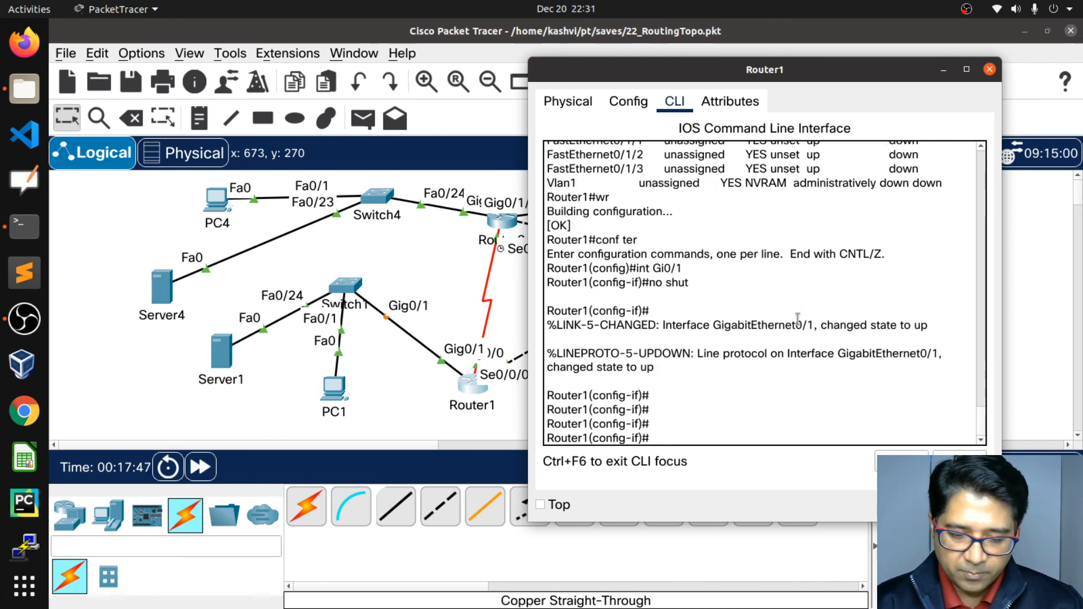
Leave Router1's configuration mode and save the interface change with wr.
key(ctrl+z)
key(Return)
key(Return)
text(w)
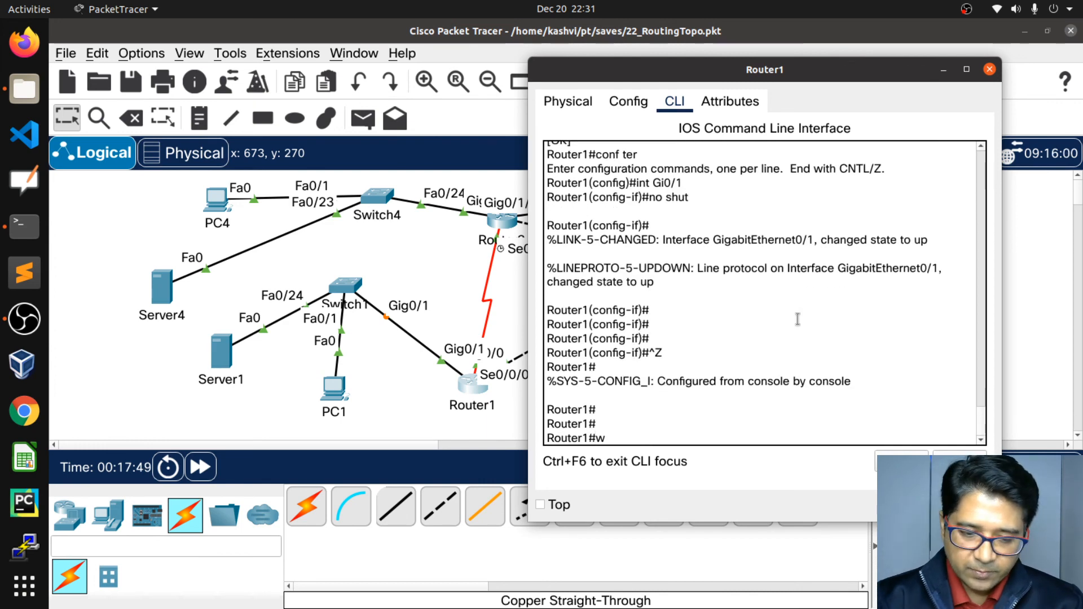
text(r)
key(Return)
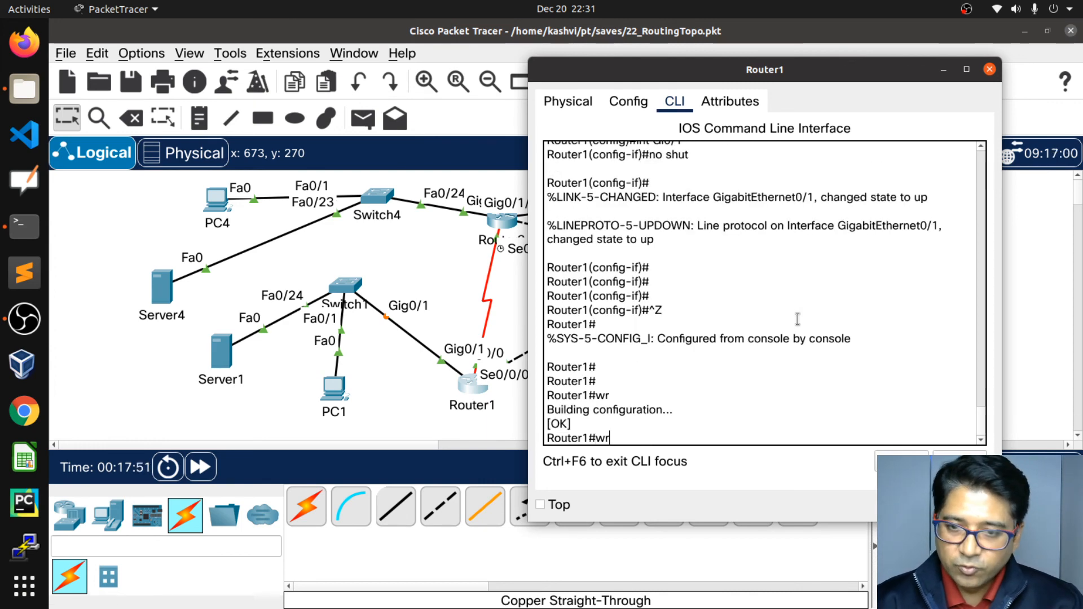
Check Router1's GigabitEthernet0/0, GigabitEthernet0/1 and Serial0/0/0 interfaces with show ip int brief, and return to the topology.
key(Up)
key(Up)
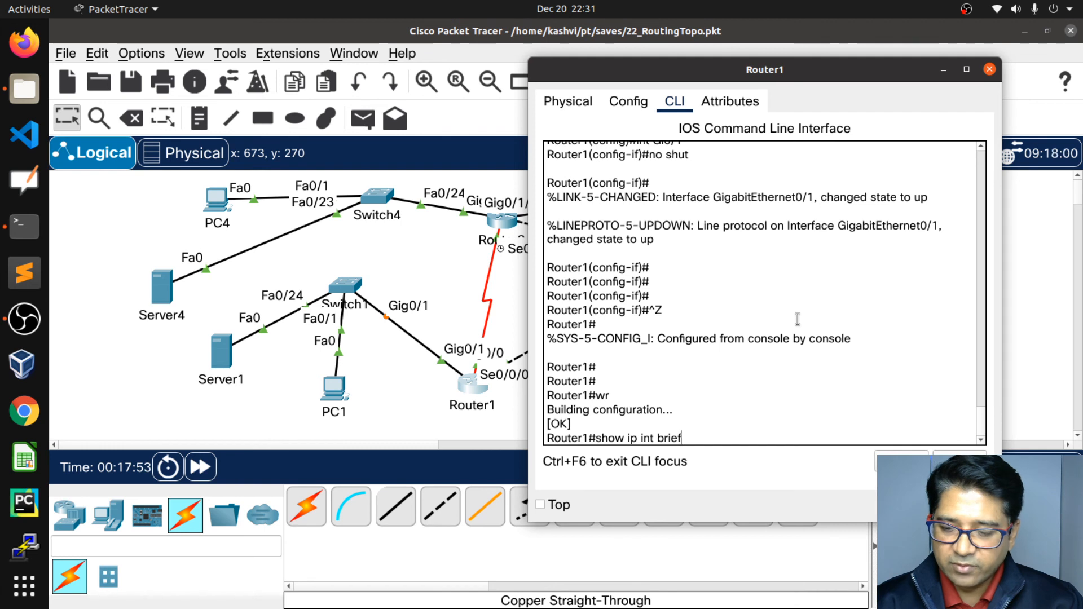
key(Return)
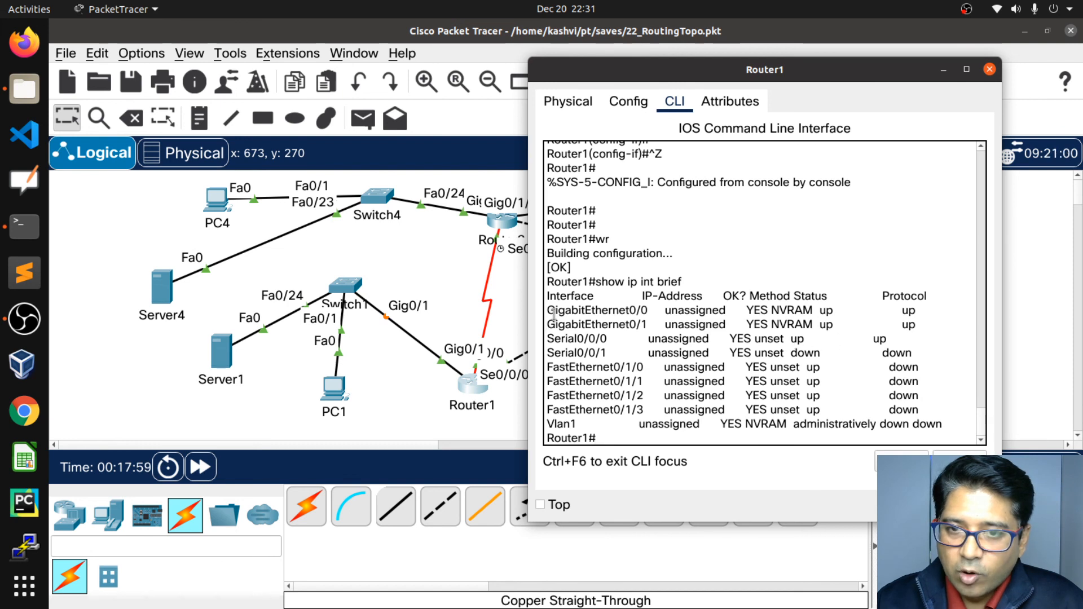
drag(550, 313, 901, 339)
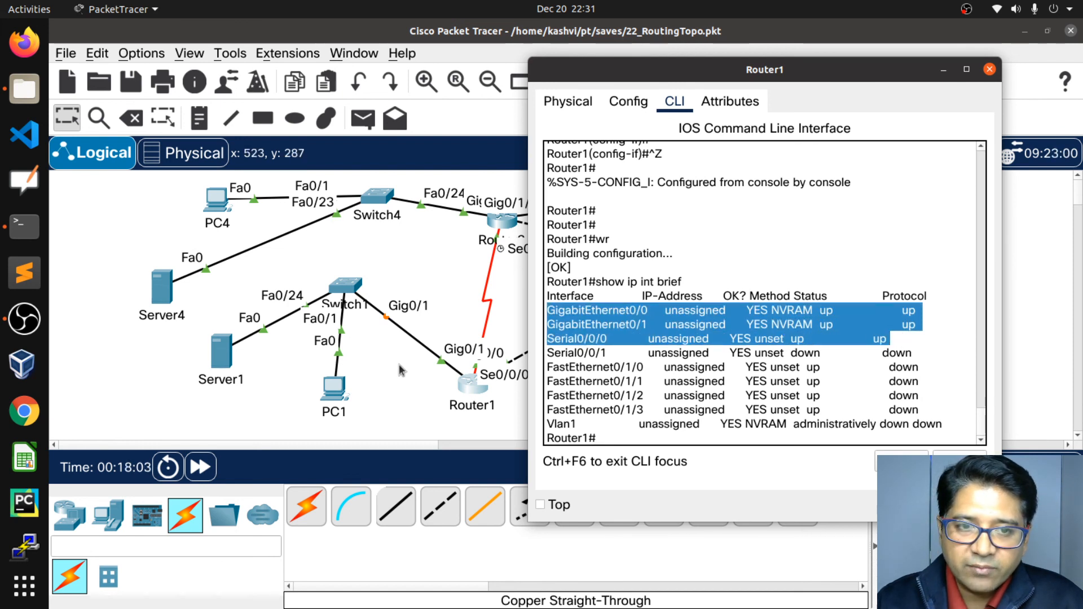
click(395, 381)
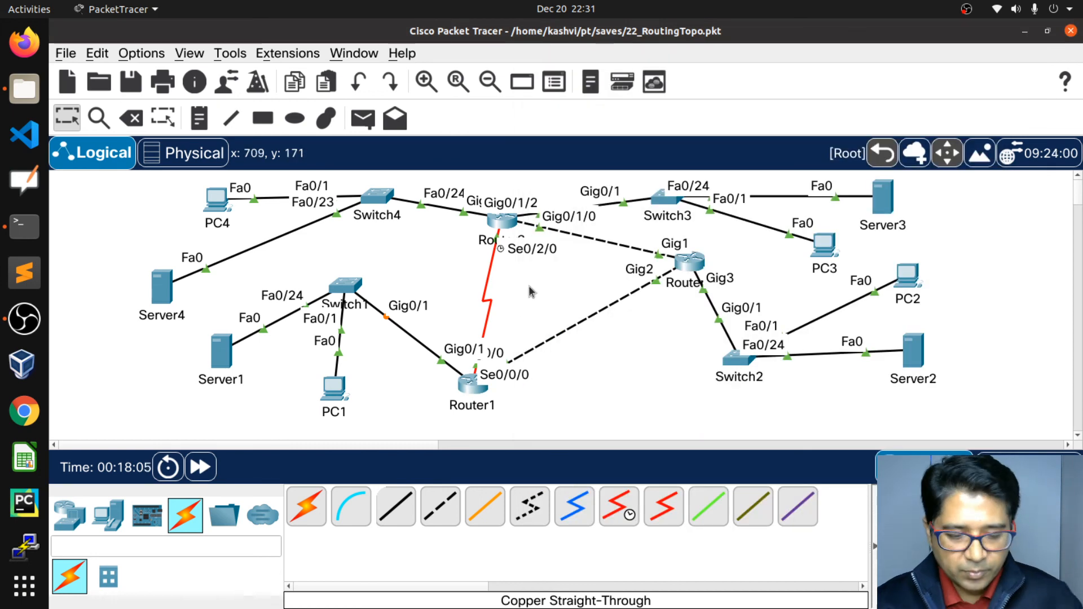